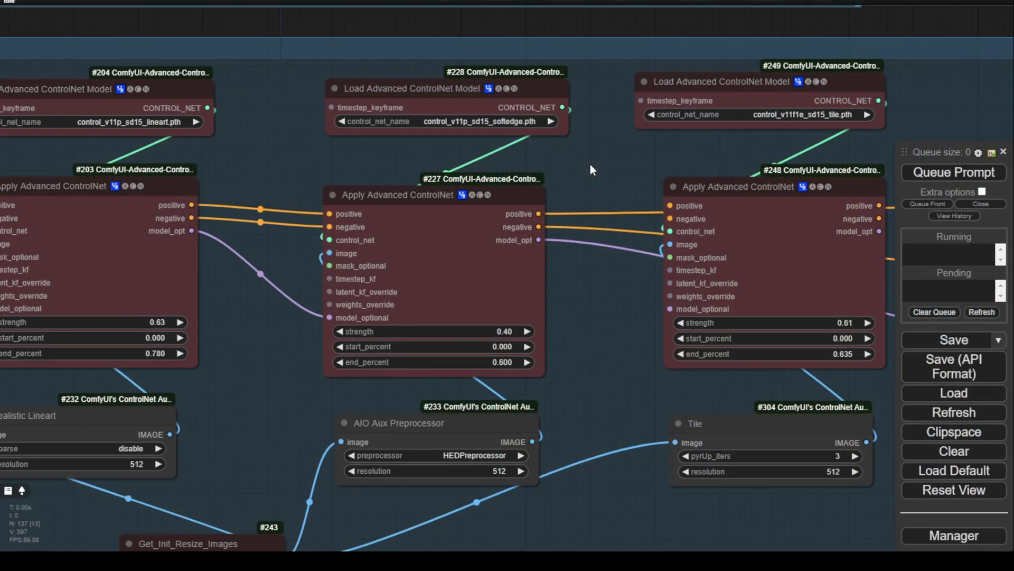
# Examine the Advanced ControlNet nodes and the surrounding node groups in the ComfyUI workflow
pyautogui.moveTo(591, 164); pyautogui.dragTo(625, 163)
pyautogui.scroll(-5, 623, 162)
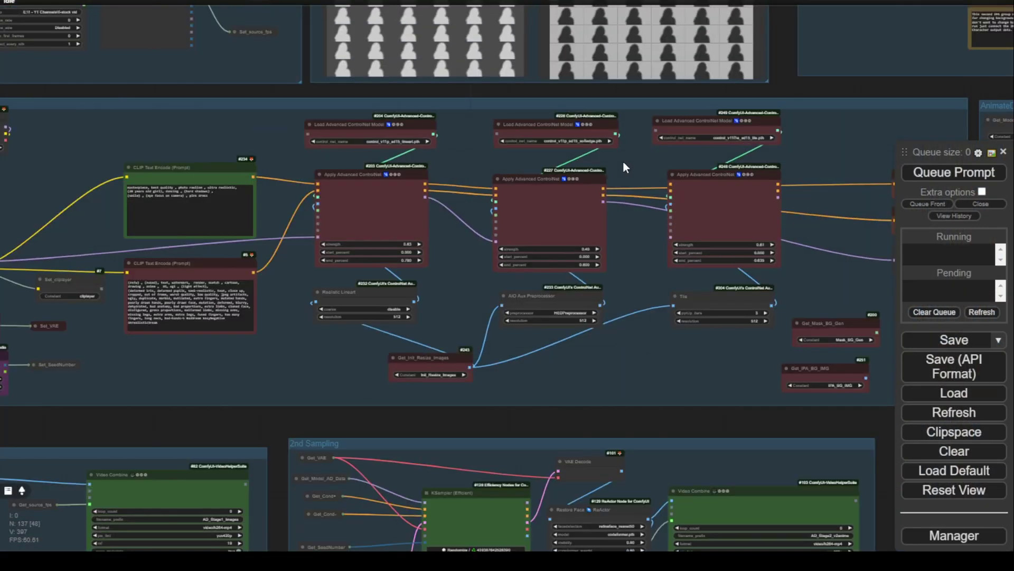
pyautogui.scroll(-3, 623, 161)
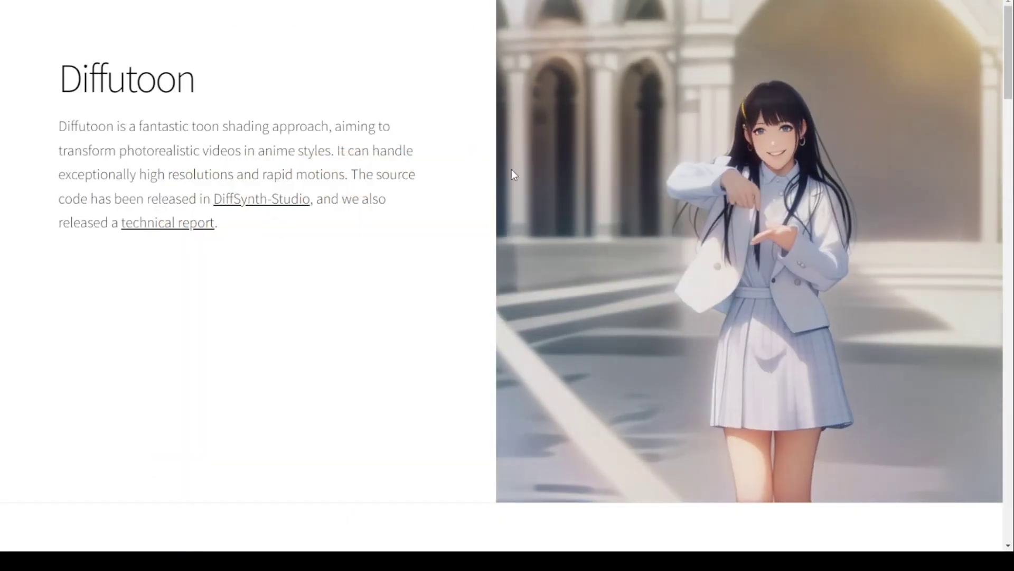
# Switch to the Diffutoon project page and look through its example videos beside their input videos
pyautogui.moveTo(590, 284)
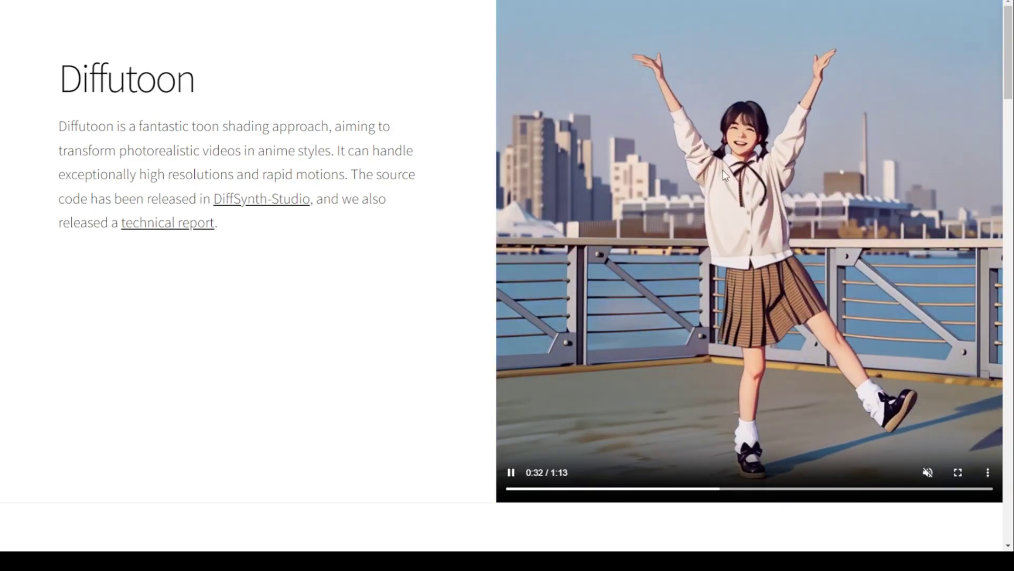
pyautogui.scroll(-20, 232, 162)
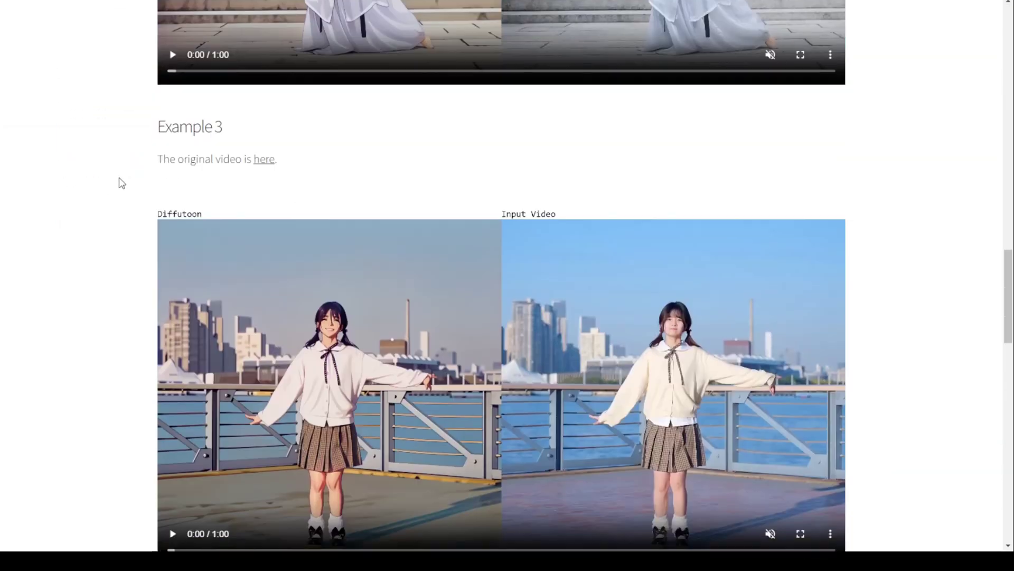
pyautogui.scroll(-20, 909, 324)
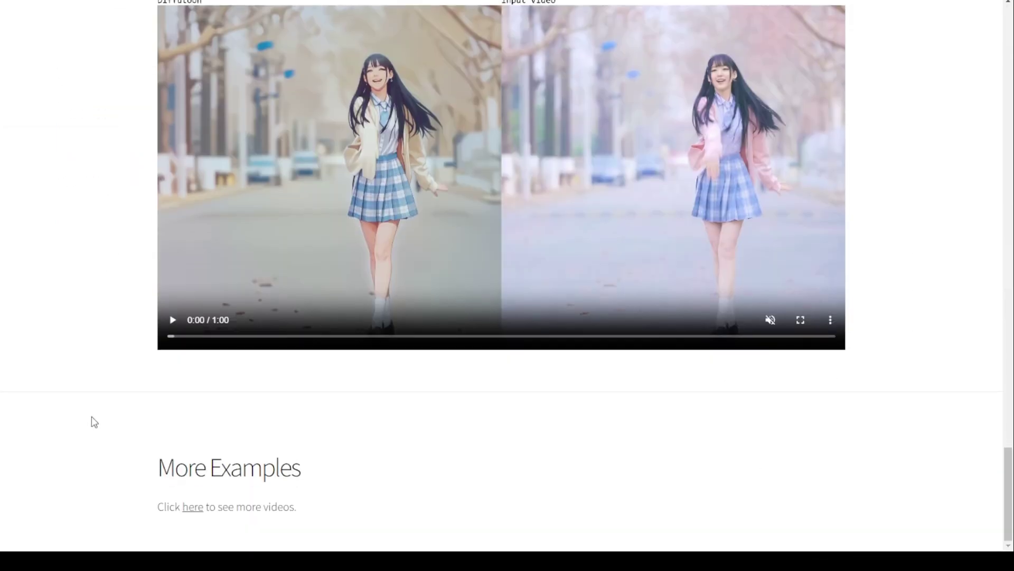
pyautogui.scroll(3, 439, 451)
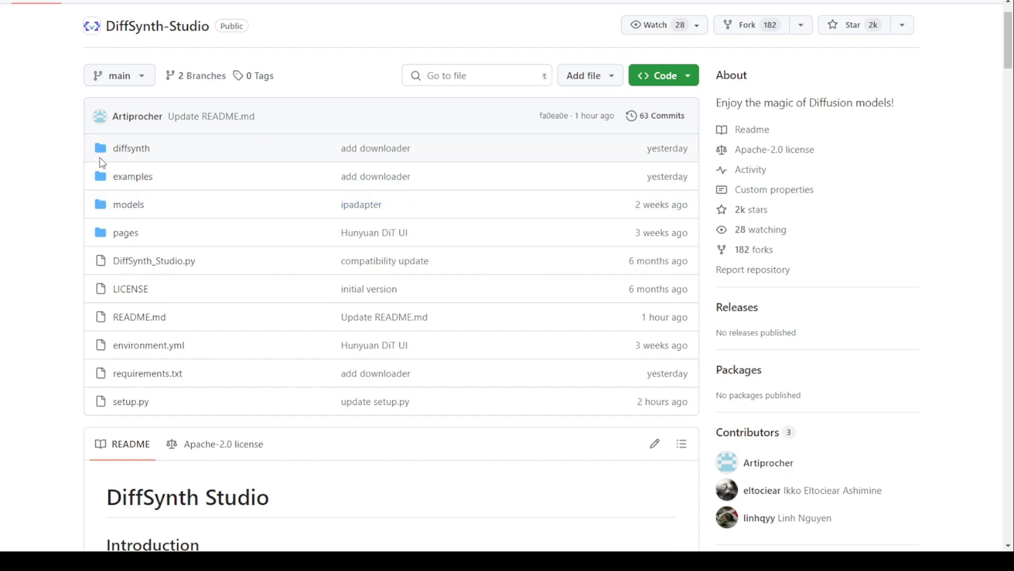
# Switch to the DiffSynth-Studio GitHub repository and read the README's roadmap and list of supported models
pyautogui.scroll(-15, 134, 152)
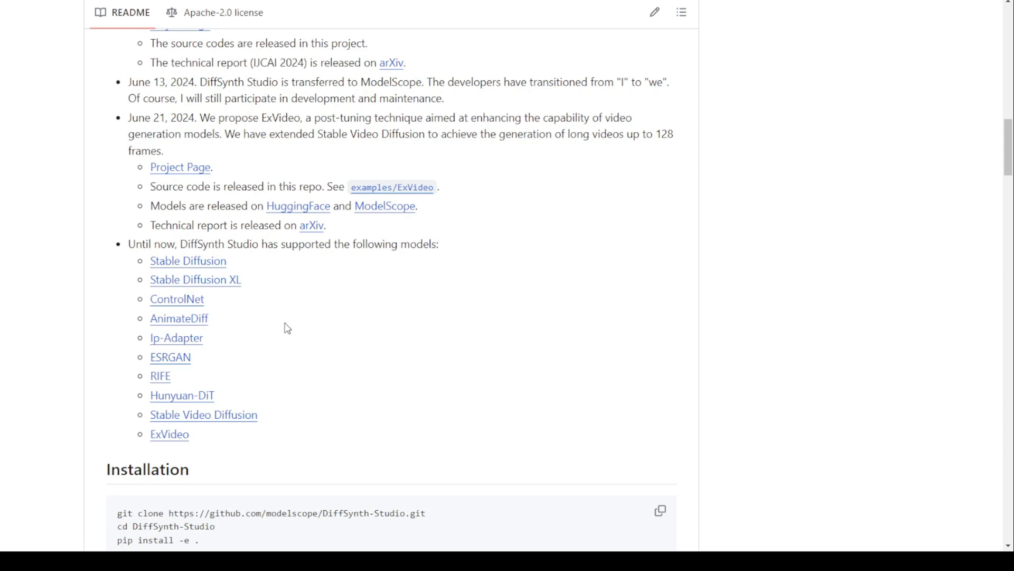
pyautogui.scroll(8, 287, 328)
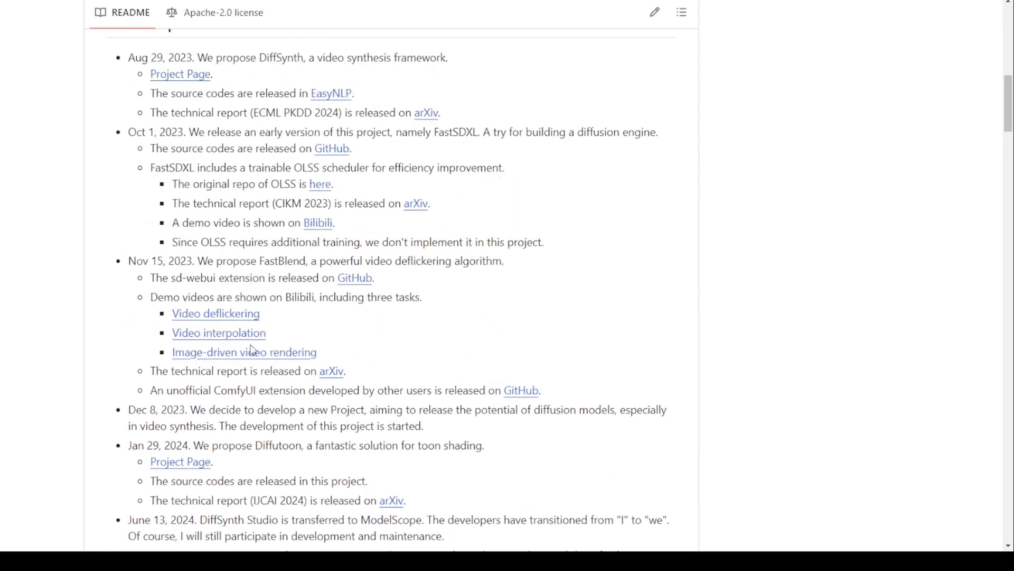
pyautogui.scroll(-1, 245, 355)
pyautogui.scroll(-2, 245, 354)
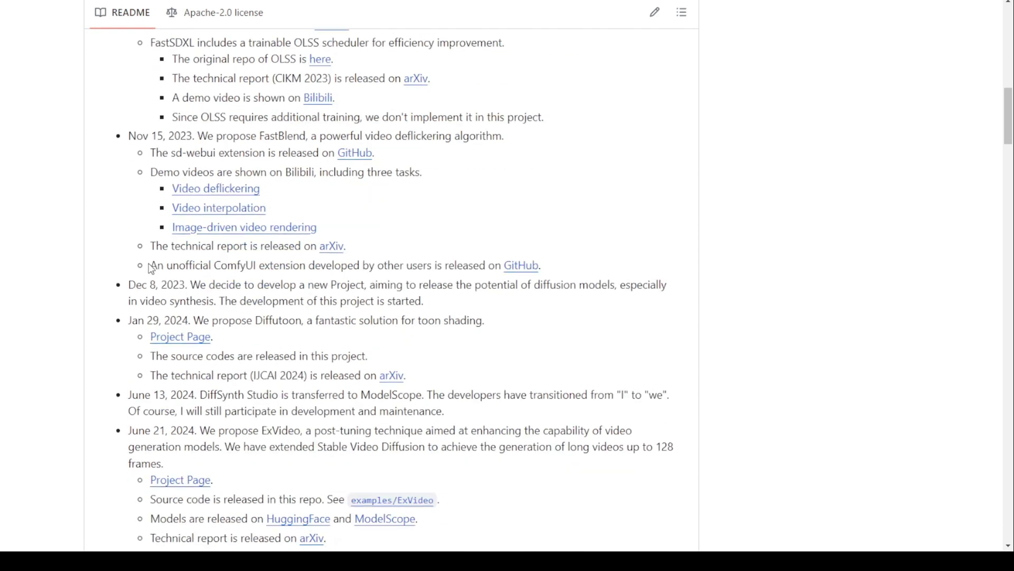
# Highlight the README's mention of the unofficial ComfyUI extension and look through the ComfyUI-fastblend repository
pyautogui.moveTo(215, 265); pyautogui.dragTo(311, 266)
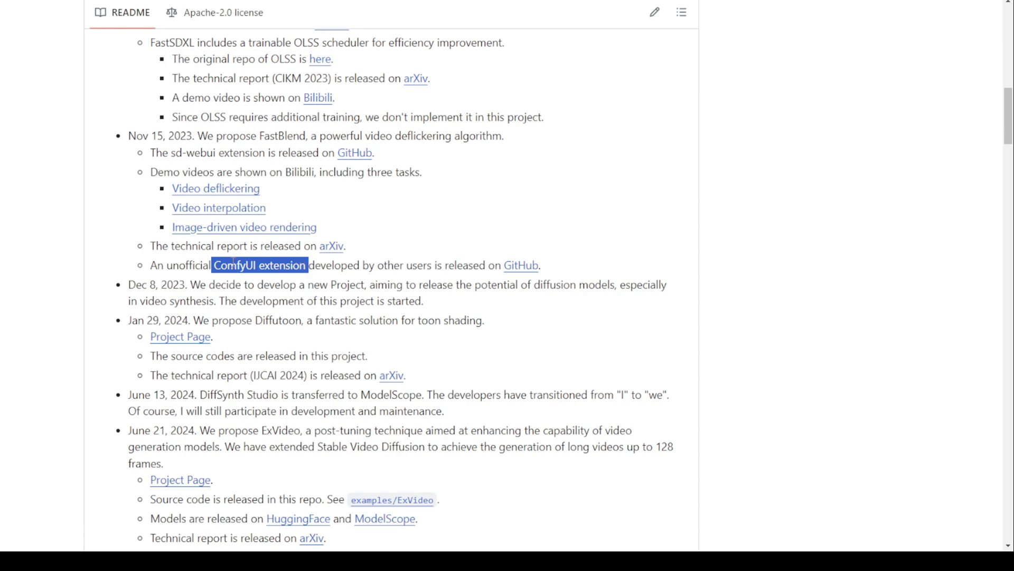
pyautogui.moveTo(168, 265); pyautogui.dragTo(219, 268)
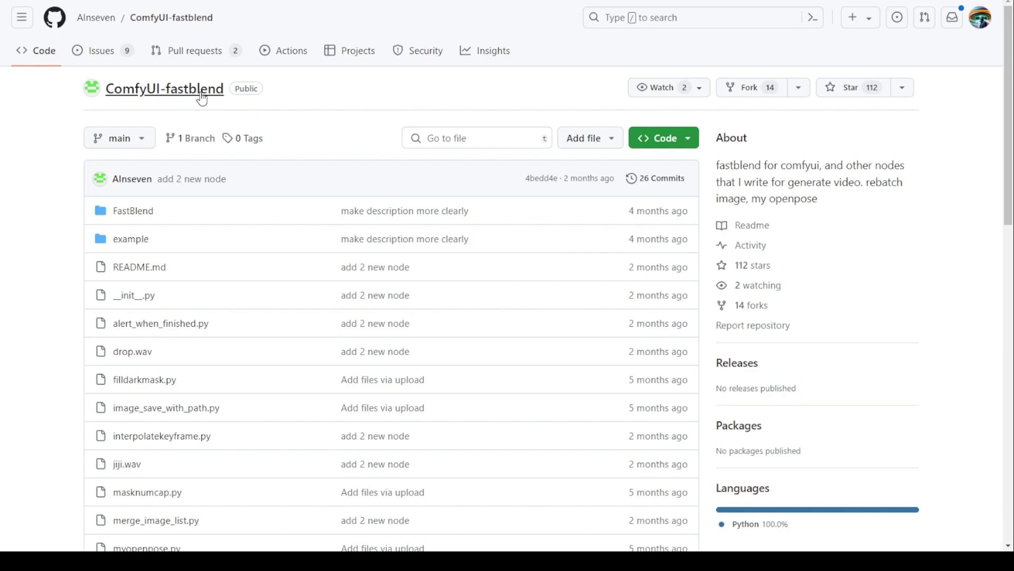
pyautogui.scroll(-4, 792, 441)
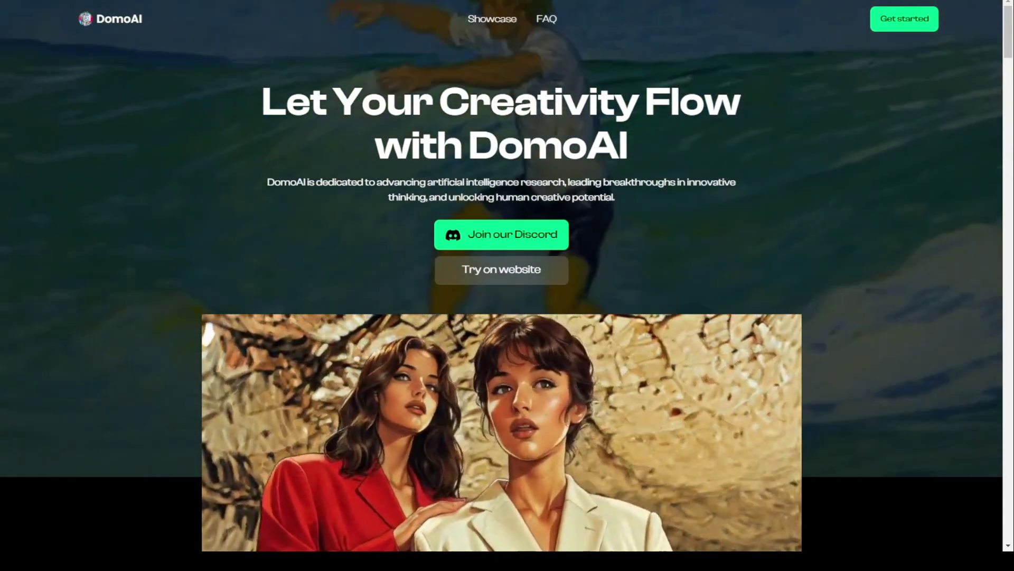
# Look through the DomoAI home page and return to the Diffutoon page's example videos for comparison
pyautogui.scroll(-5, 508, 286)
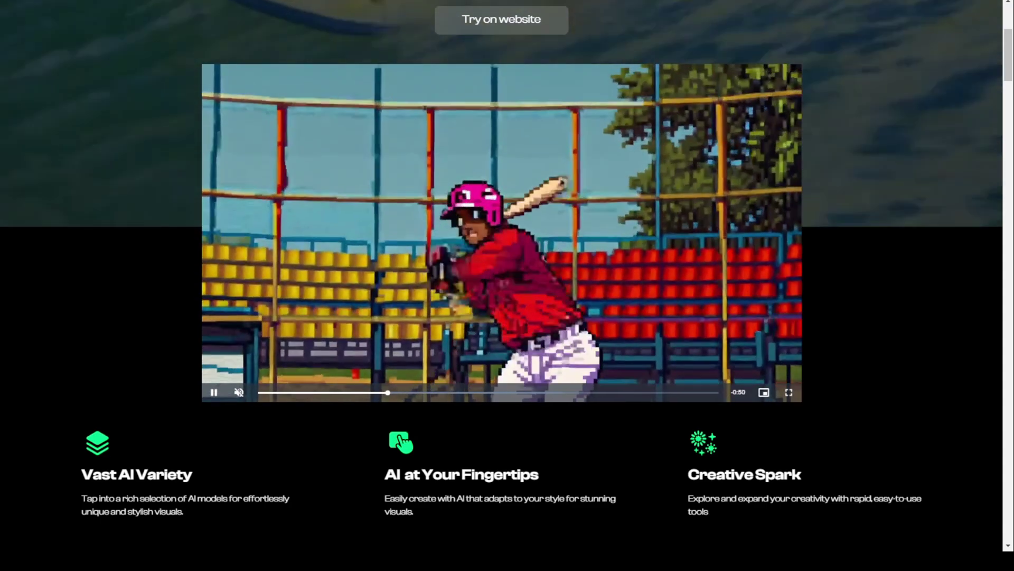
pyautogui.scroll(-7, 507, 286)
pyautogui.scroll(-5, 508, 285)
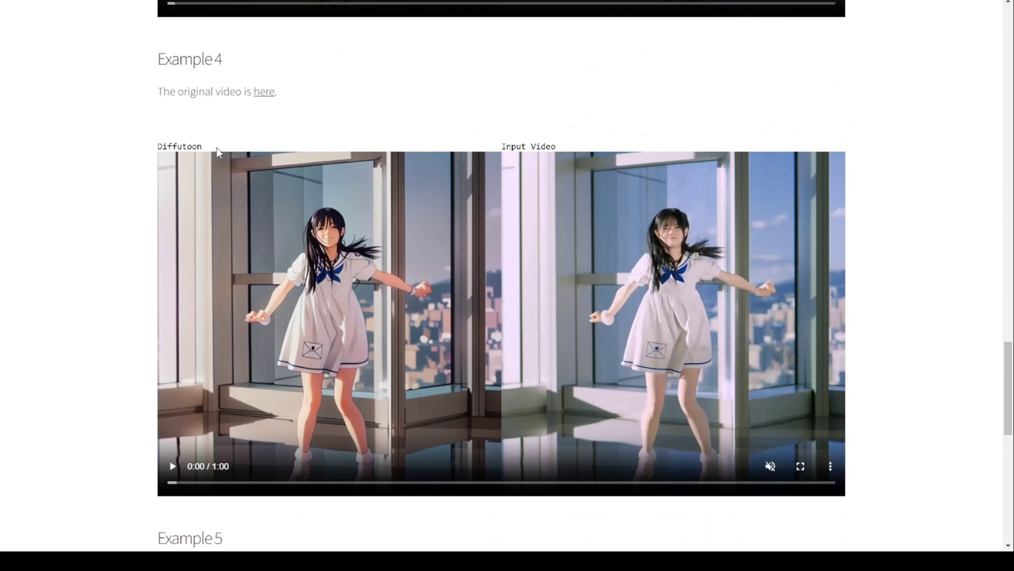
pyautogui.scroll(8, 141, 417)
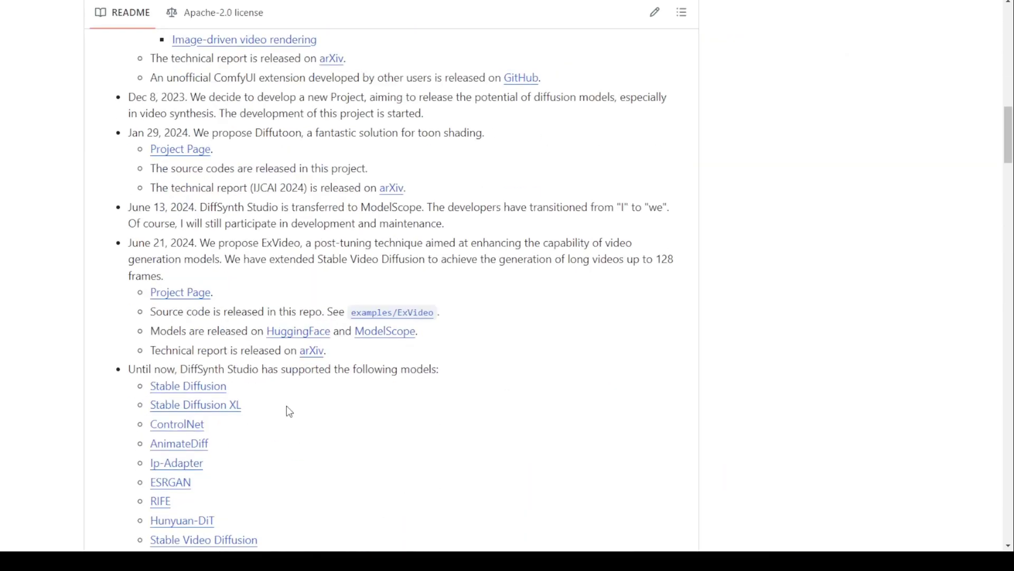
# Reread the DiffSynth-Studio README from its introduction to the FastBlend roadmap entry, highlighting the line about the Bilibili demo videos
pyautogui.scroll(-2, 161, 369)
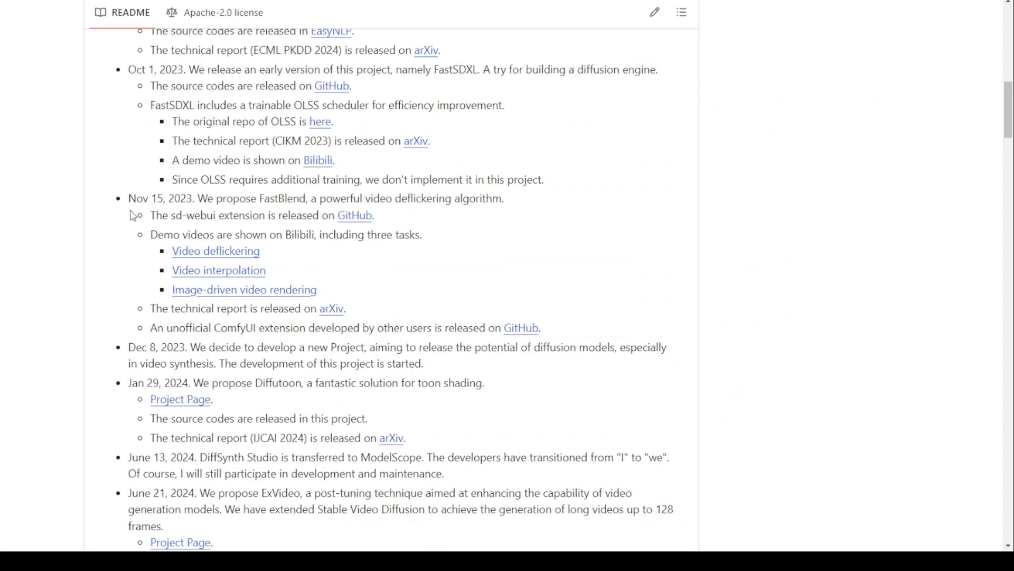
pyautogui.moveTo(210, 235); pyautogui.dragTo(328, 235)
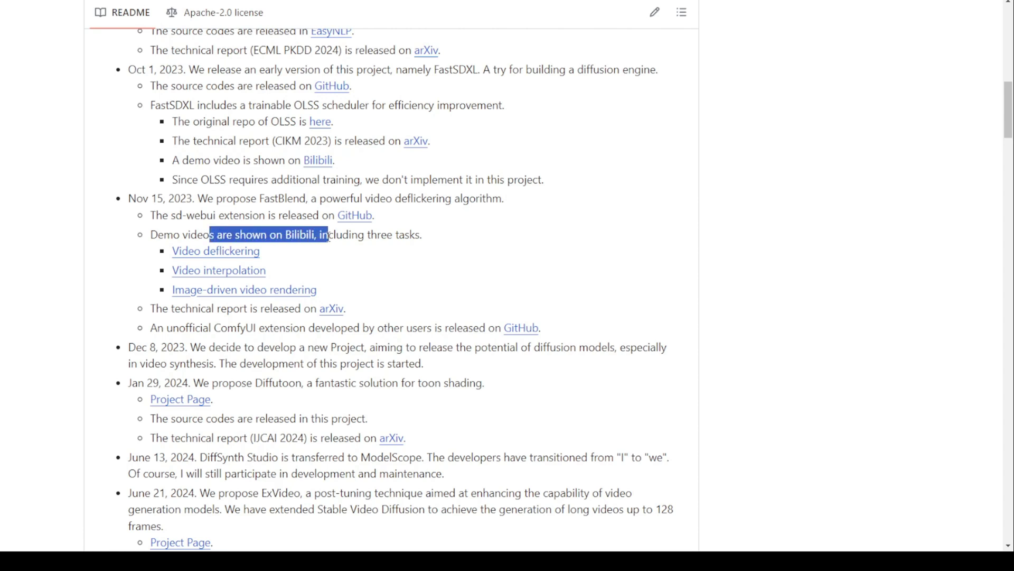
pyautogui.click(342, 234)
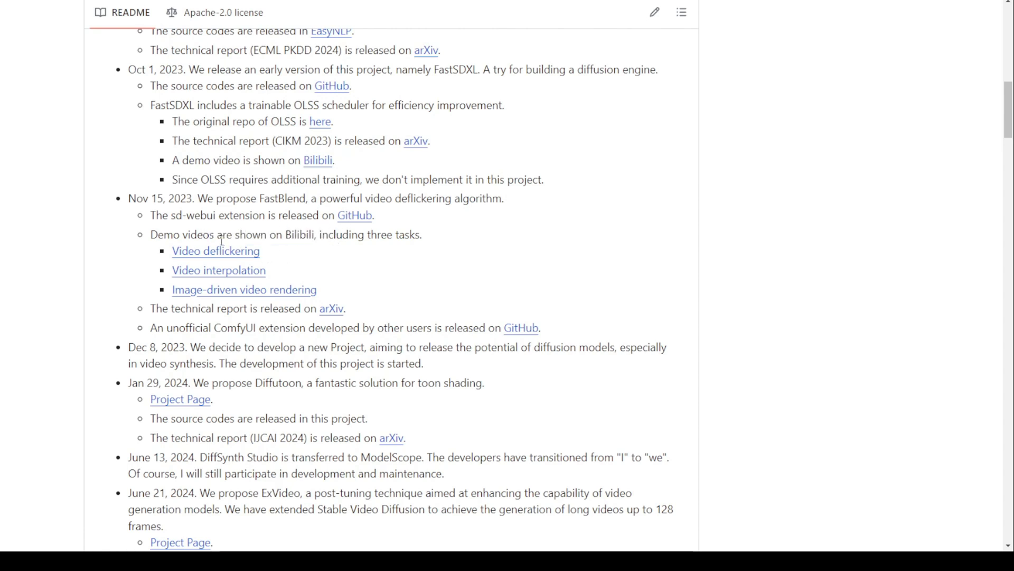
pyautogui.scroll(10, 473, 454)
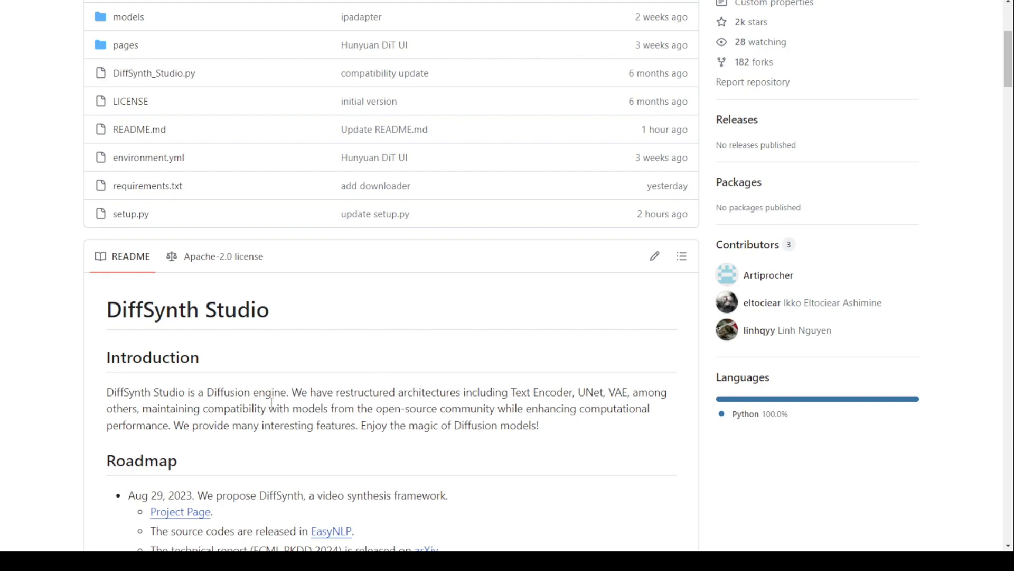
pyautogui.scroll(-5, 250, 445)
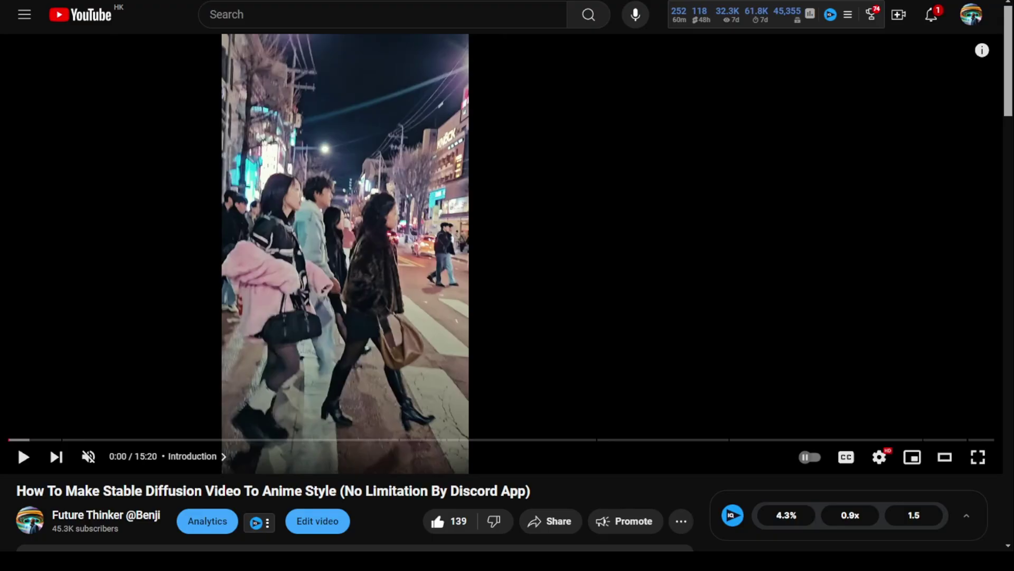
# Play the YouTube video on Stable Diffusion video to anime style and skip ahead into the workflow configuration chapter
pyautogui.click(23, 457)
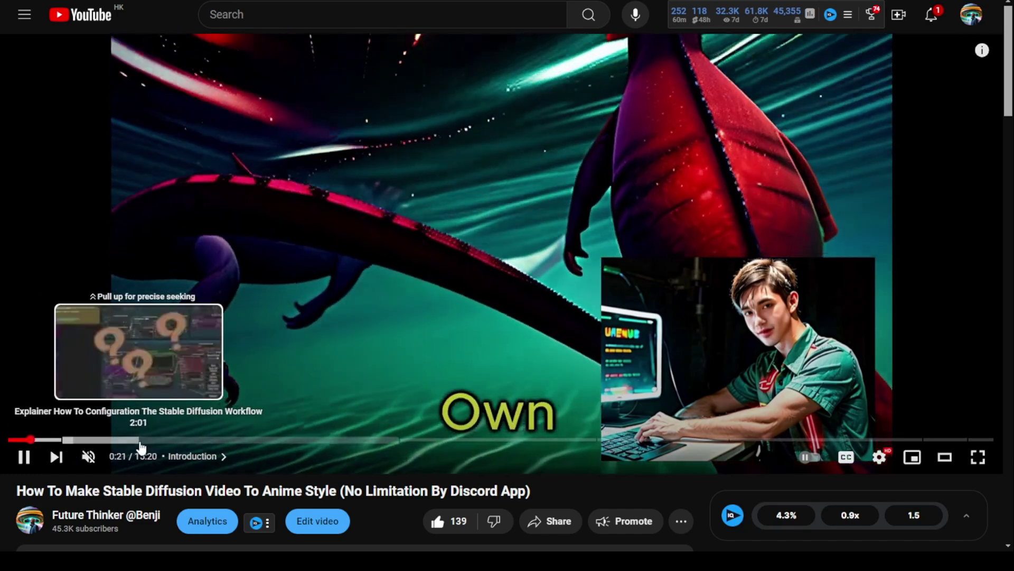
pyautogui.click(192, 439)
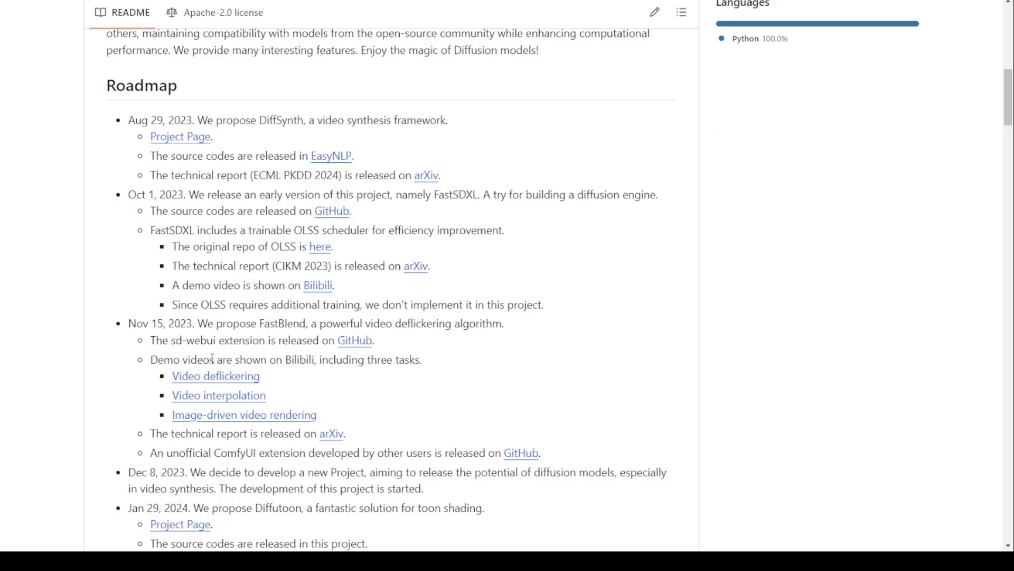
# Open the Diffutoon folder inside the examples directory of the DiffSynth-Studio repository
pyautogui.scroll(10, 212, 358)
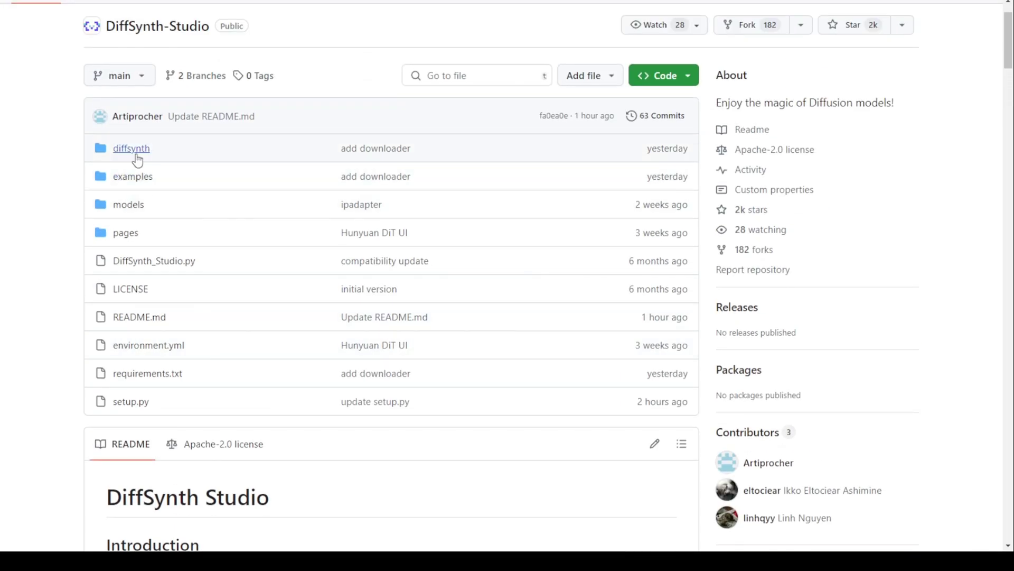
pyautogui.click(133, 176)
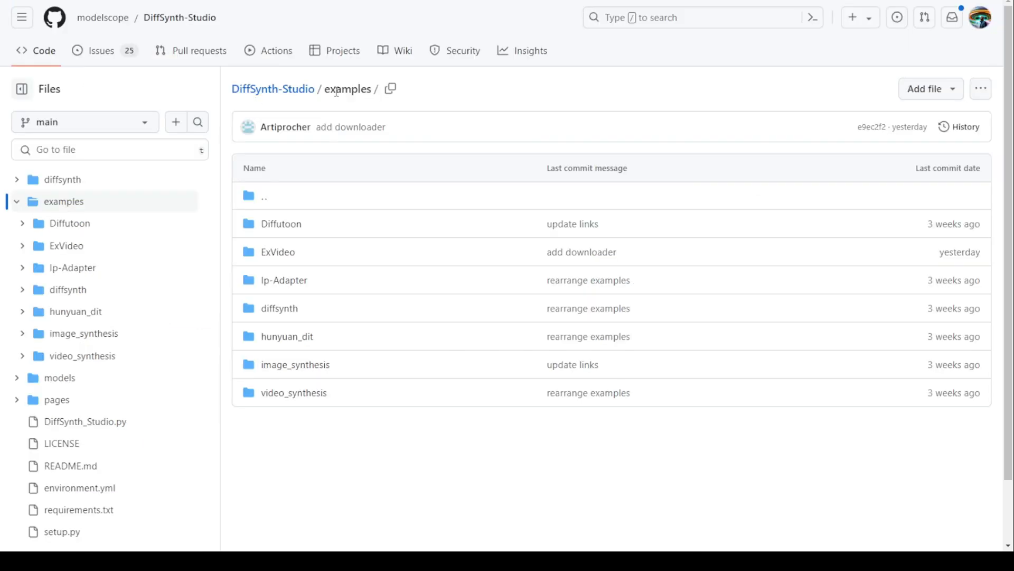
pyautogui.moveTo(336, 91); pyautogui.dragTo(358, 90)
pyautogui.doubleClick(358, 90)
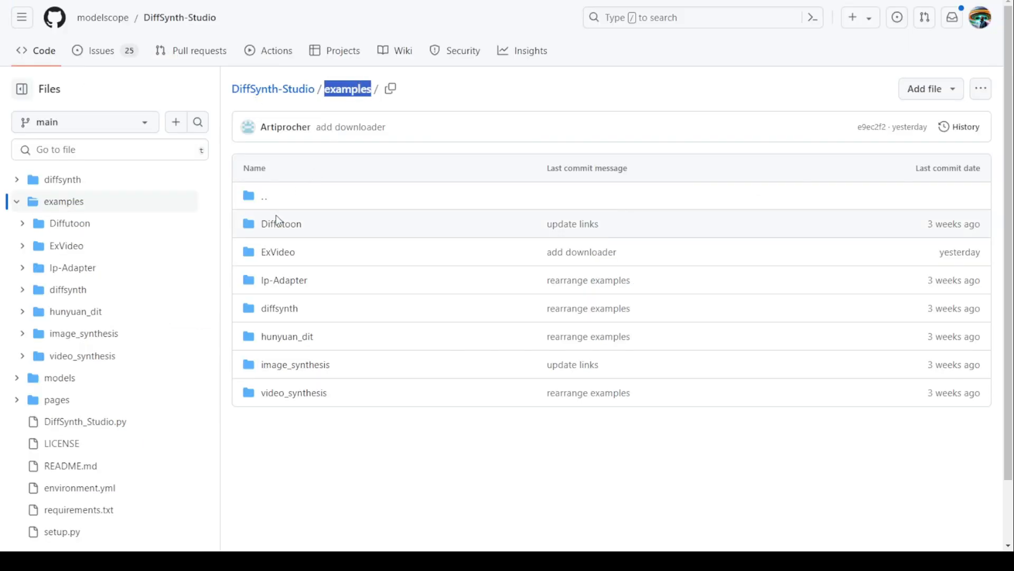
pyautogui.click(292, 227)
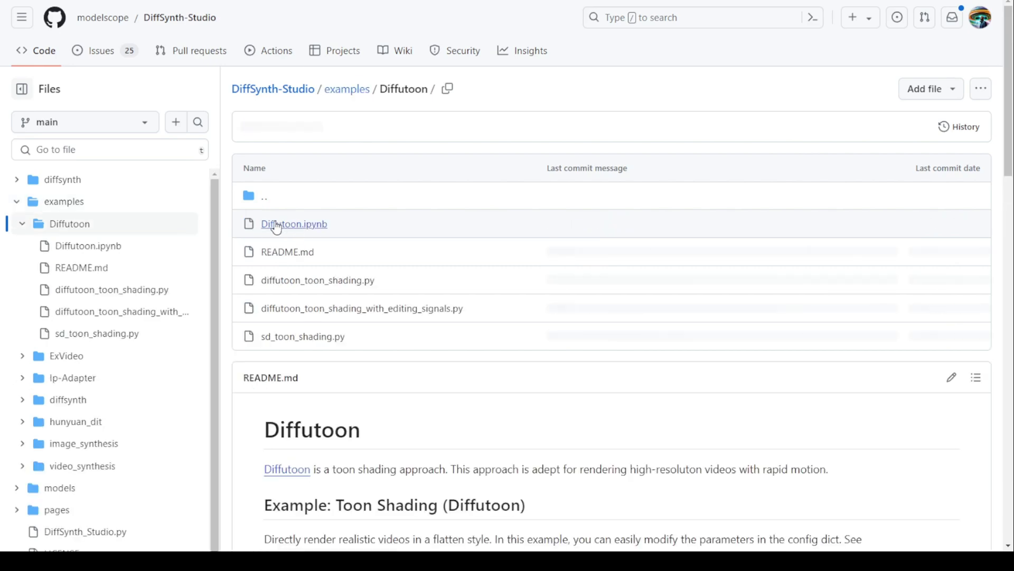
# Read the Diffutoon example's README, including the toon shading section and its demo video
pyautogui.scroll(-1, 344, 254)
pyautogui.scroll(1, 351, 267)
pyautogui.scroll(-5, 351, 268)
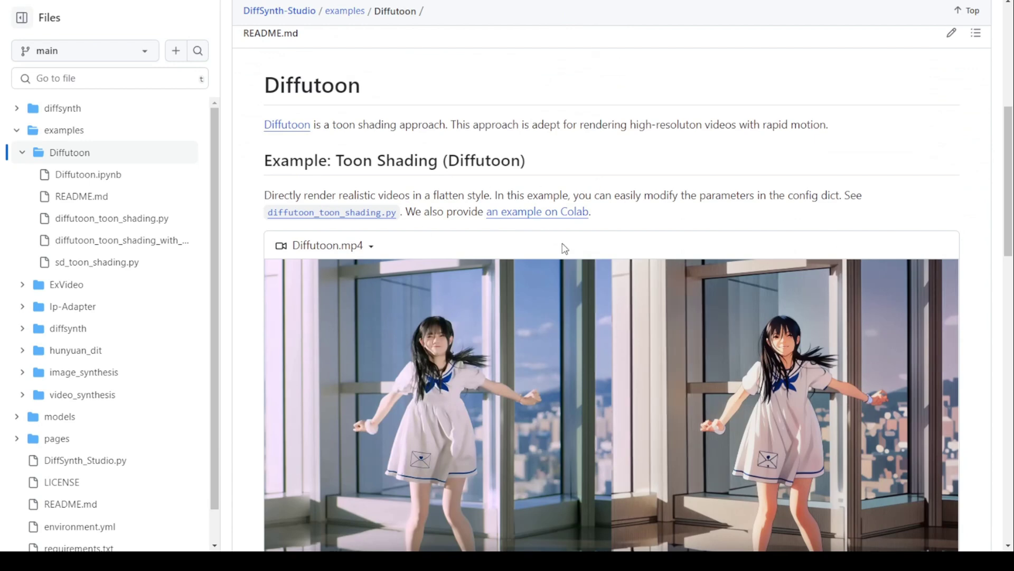
pyautogui.scroll(-3, 582, 287)
pyautogui.scroll(10, 301, 226)
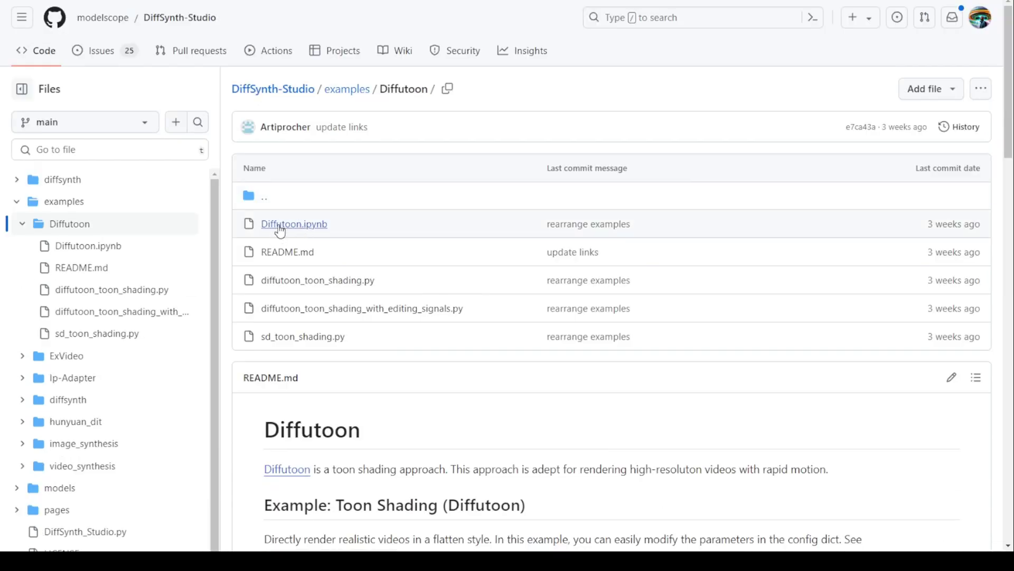
# Open the Diffutoon.ipynb notebook and review its Install and Download Models sections
pyautogui.click(294, 232)
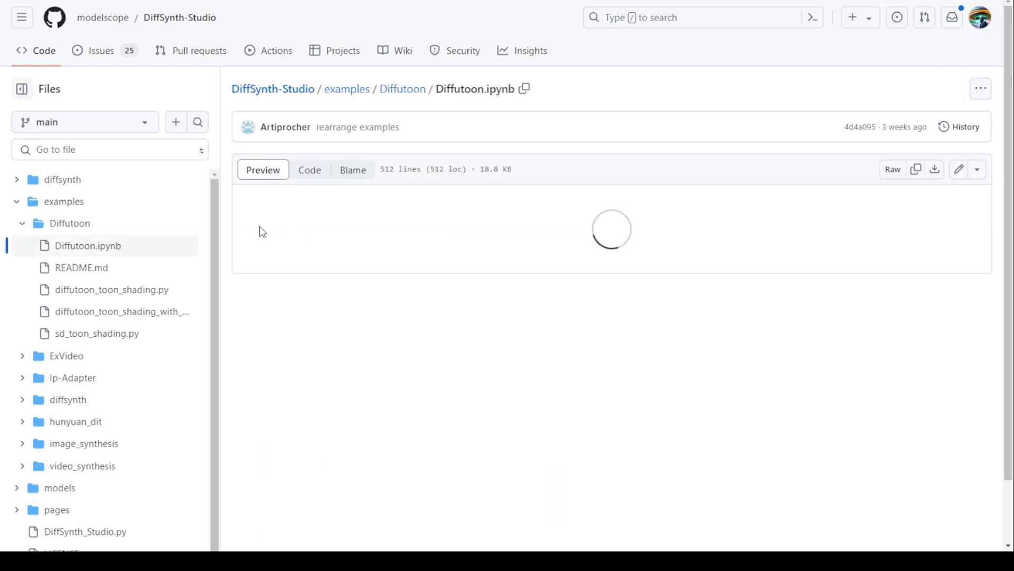
pyautogui.scroll(-2, 294, 216)
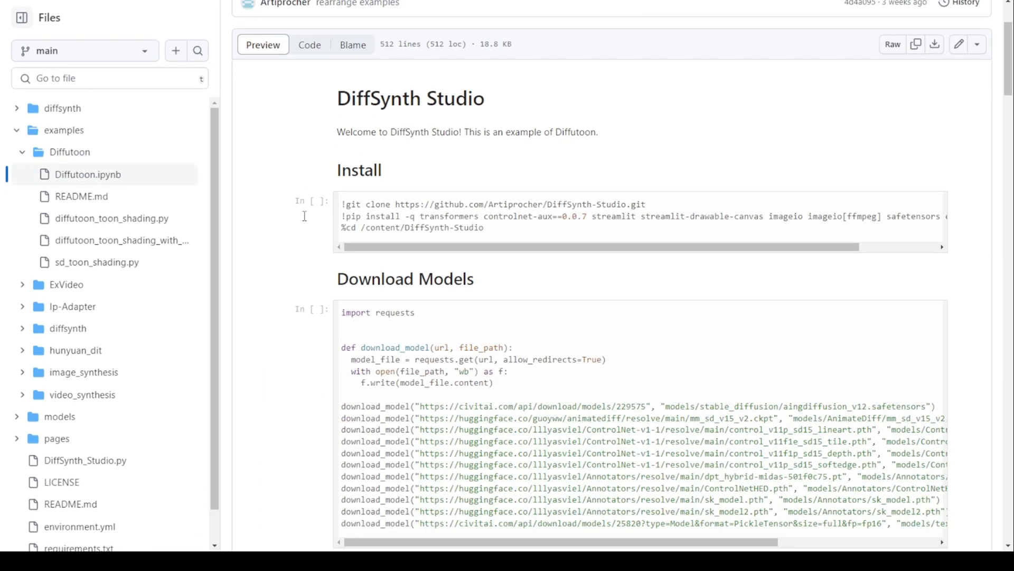
pyautogui.scroll(-3, 507, 317)
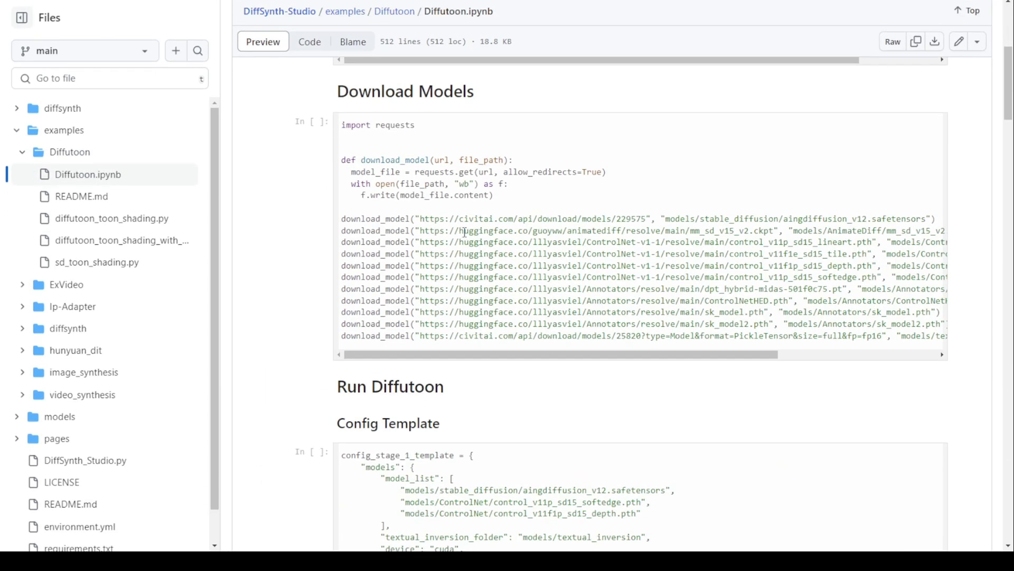
pyautogui.scroll(-1, 461, 231)
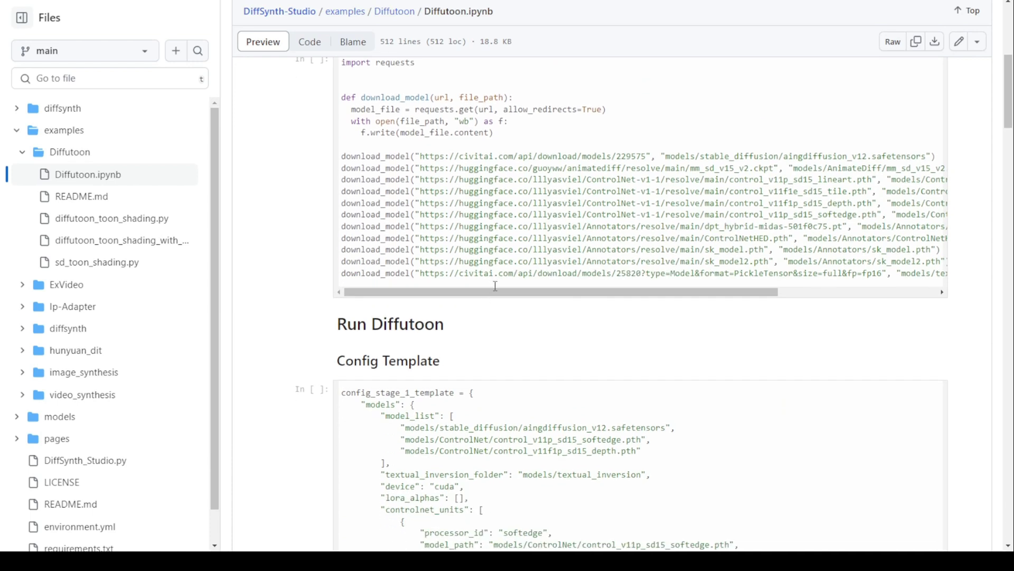
# Check the full model file paths in the Download Models cell, highlighting the aingdiffusion checkpoint name
pyautogui.moveTo(498, 294); pyautogui.dragTo(668, 289)
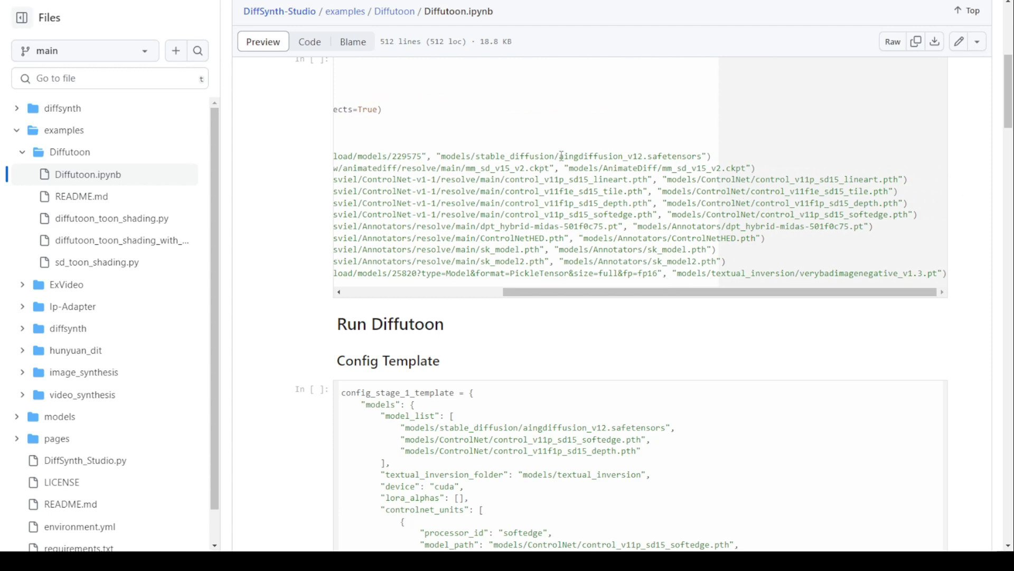
pyautogui.moveTo(563, 154); pyautogui.dragTo(613, 156)
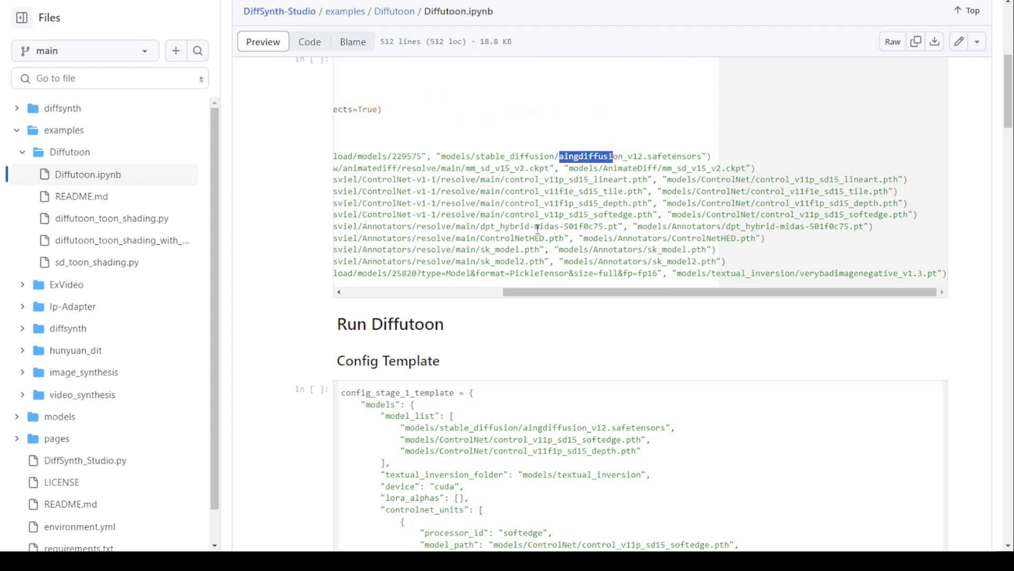
pyautogui.moveTo(537, 292); pyautogui.dragTo(367, 295)
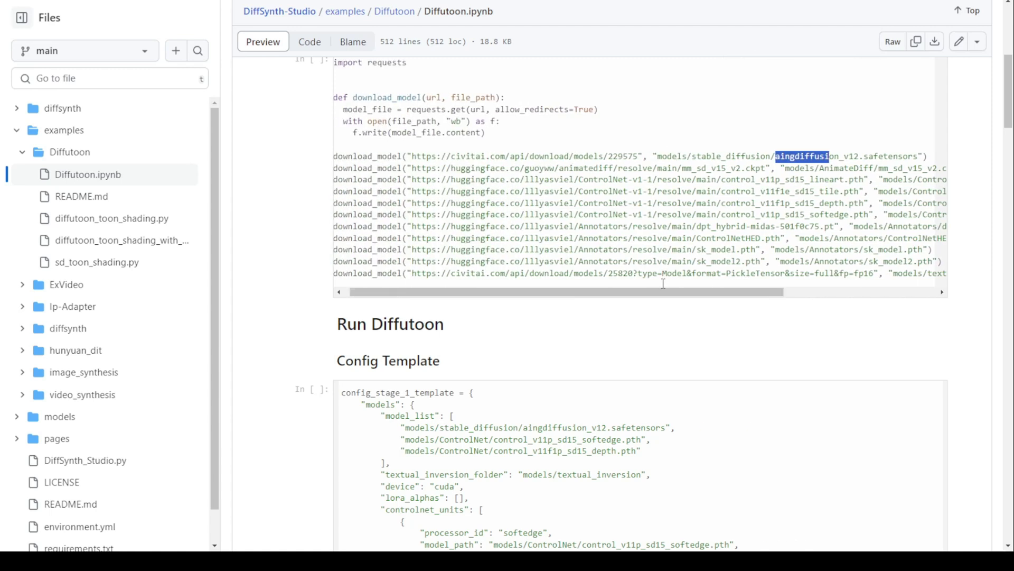
# Check the AnimateDiff motion model and ControlNet file paths in the Download Models cell, highlighting mm_sd_v15_v2 and control_v11p_sd15_softedge
pyautogui.moveTo(661, 292); pyautogui.dragTo(757, 292)
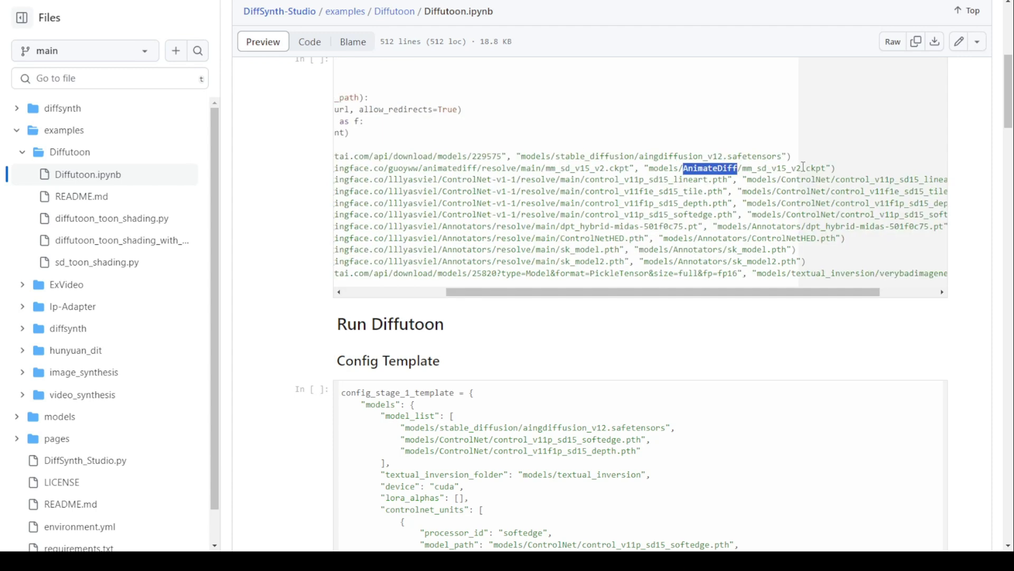
pyautogui.moveTo(803, 168); pyautogui.dragTo(752, 168)
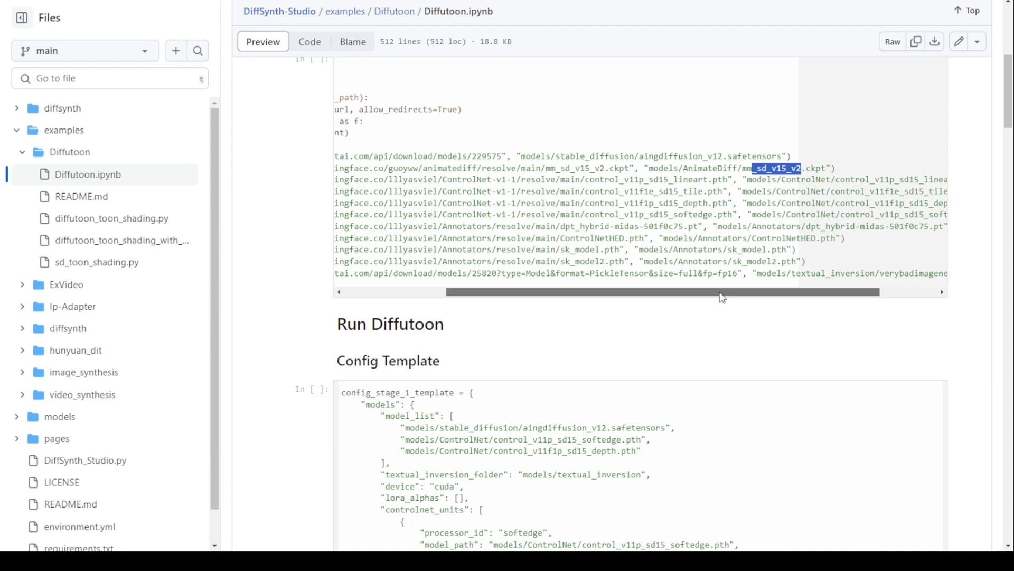
pyautogui.moveTo(722, 292); pyautogui.dragTo(789, 293)
pyautogui.moveTo(574, 192); pyautogui.dragTo(618, 191)
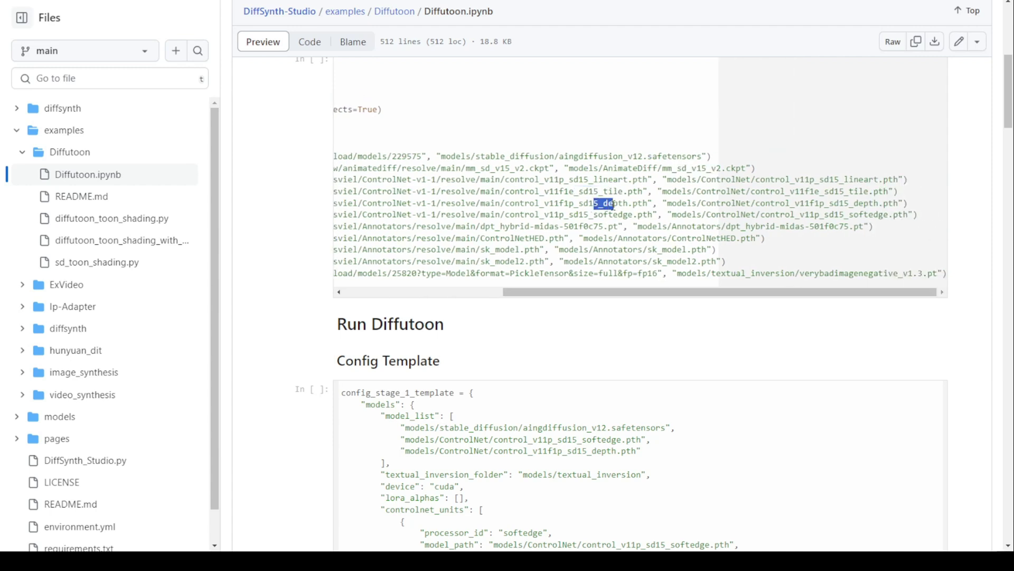
pyautogui.doubleClick(604, 215)
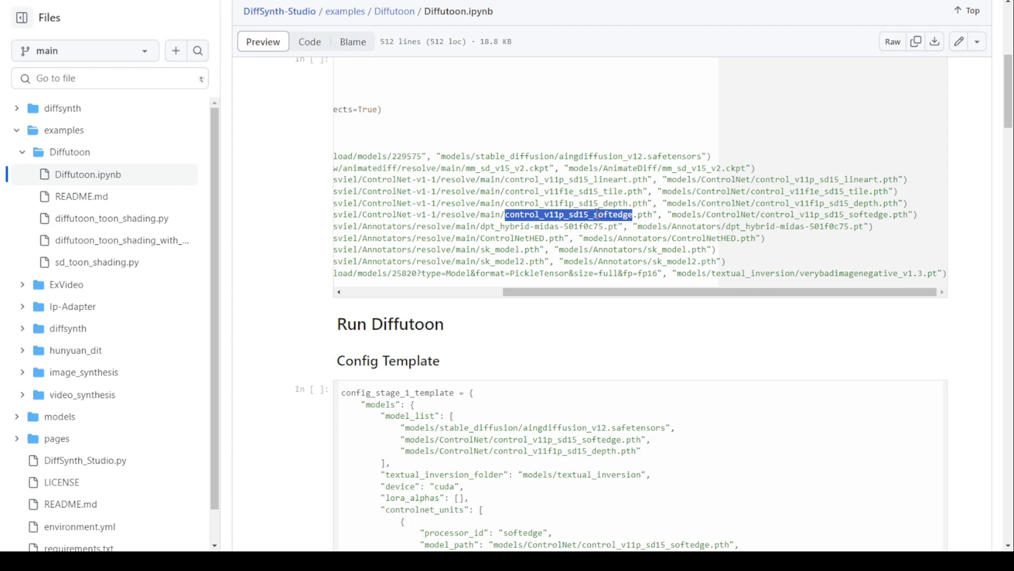
pyautogui.moveTo(638, 226); pyautogui.dragTo(509, 144)
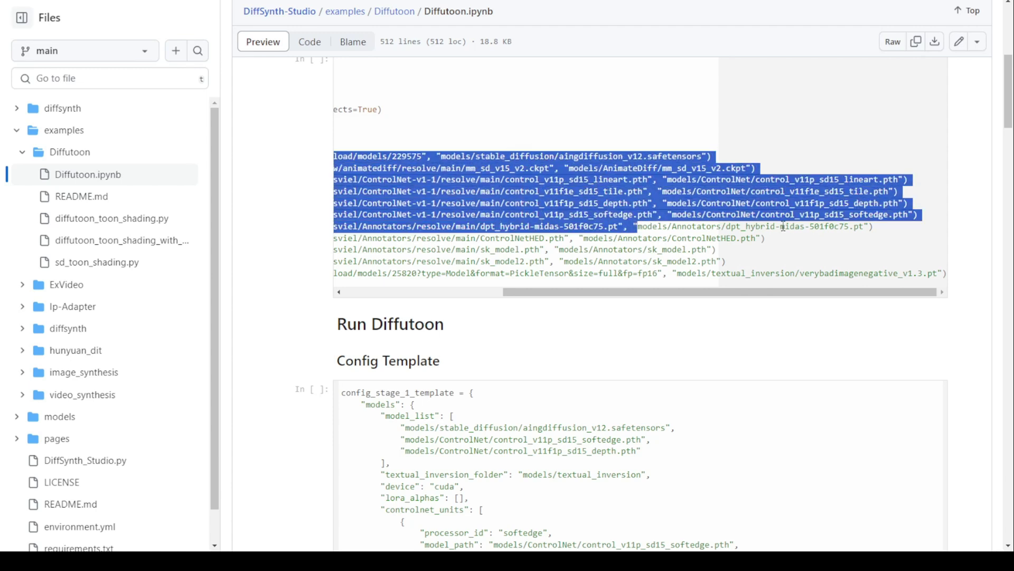
pyautogui.click(597, 201)
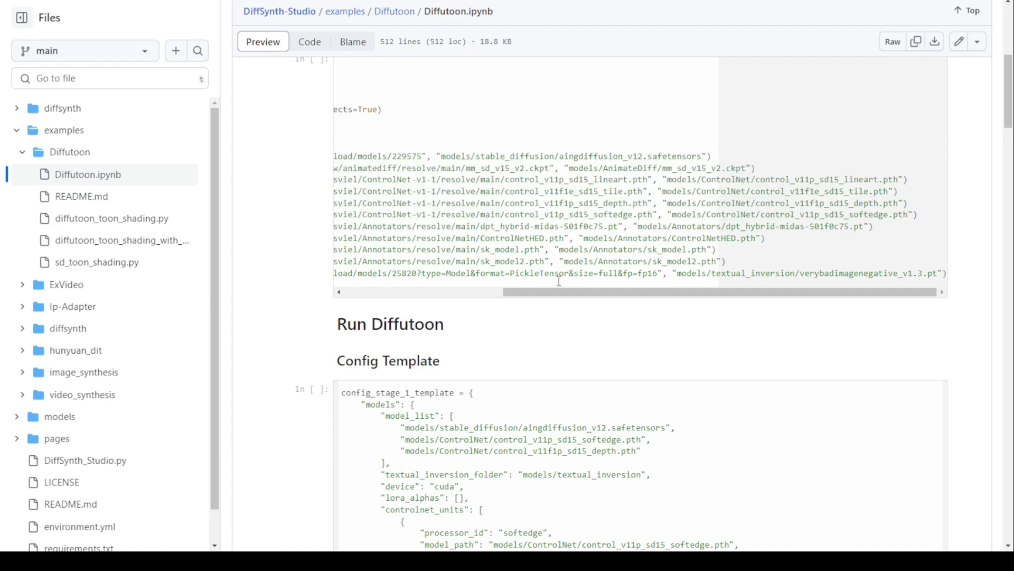
# Examine the Annotators entries in the Download Models cell, highlighting the sk_model.pth and sk_model2.pth lines
pyautogui.moveTo(495, 179); pyautogui.dragTo(645, 217)
pyautogui.hscroll(-5, 646, 217)
pyautogui.doubleClick(612, 250)
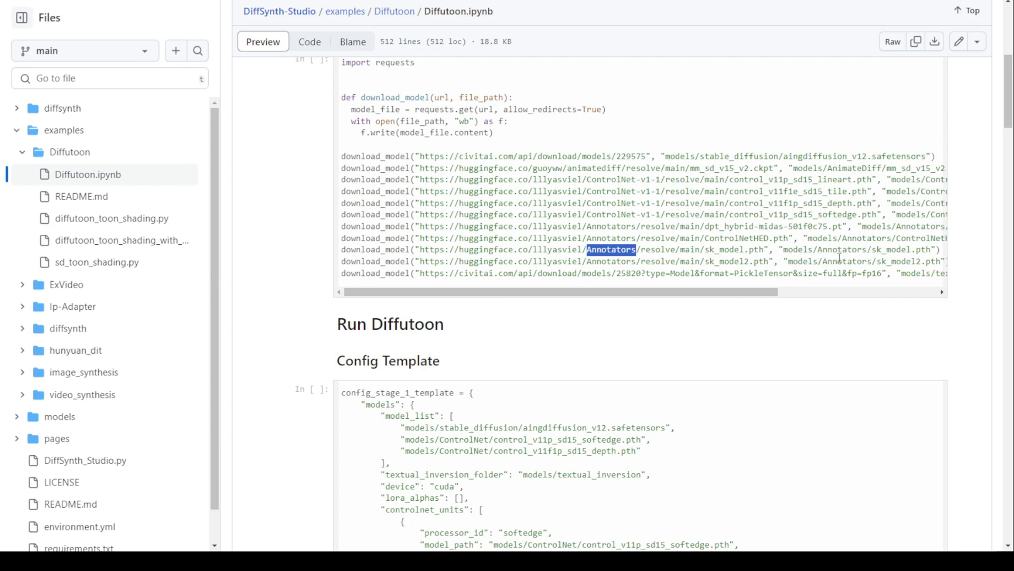
pyautogui.moveTo(862, 261); pyautogui.dragTo(676, 249)
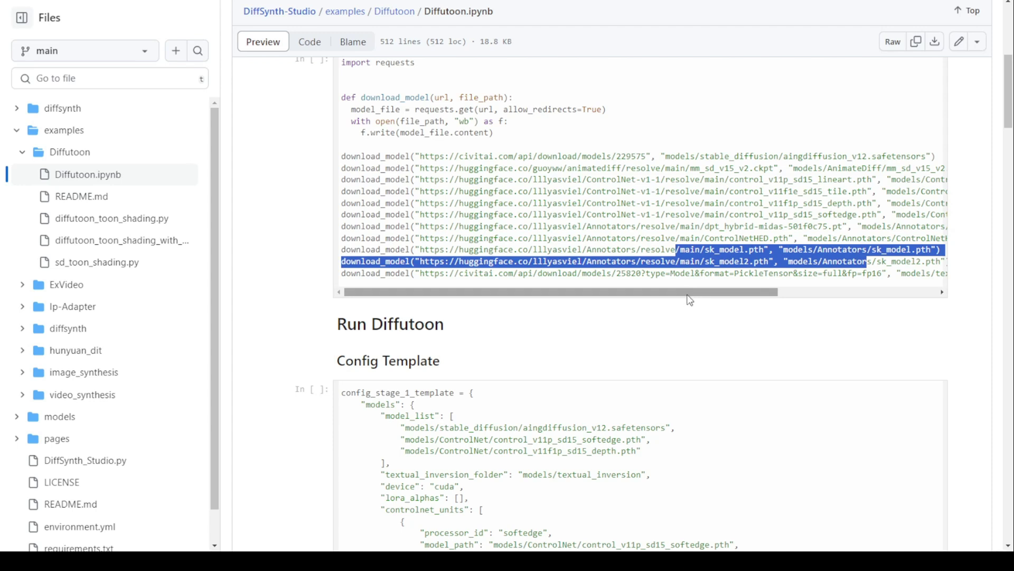
pyautogui.moveTo(688, 296); pyautogui.dragTo(869, 296)
pyautogui.click(762, 251)
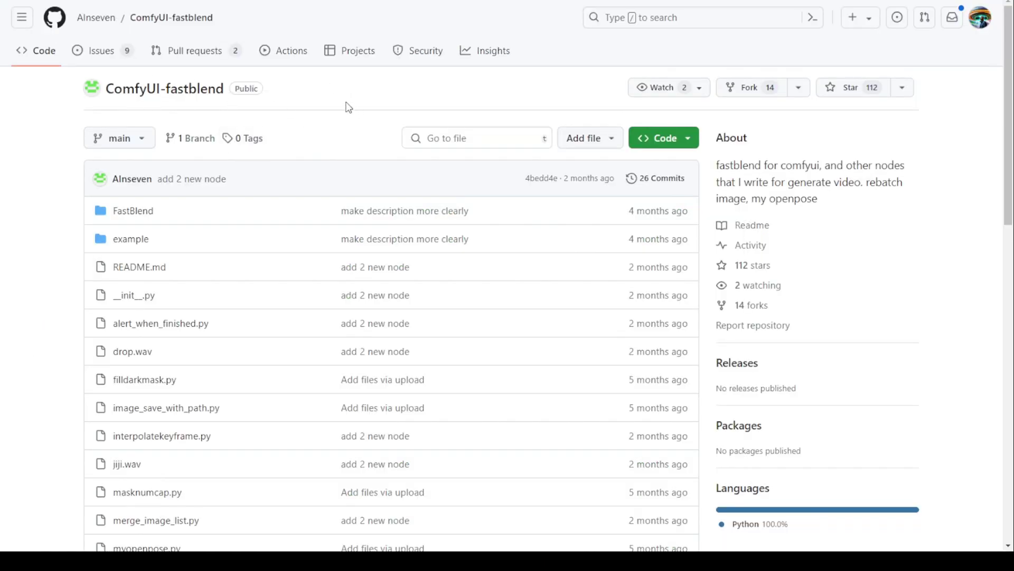
# Read the fastblend node descriptions in the ComfyUI-fastblend README, highlighting the smoothvideo node
pyautogui.scroll(-5, 454, 162)
pyautogui.scroll(-5, 447, 194)
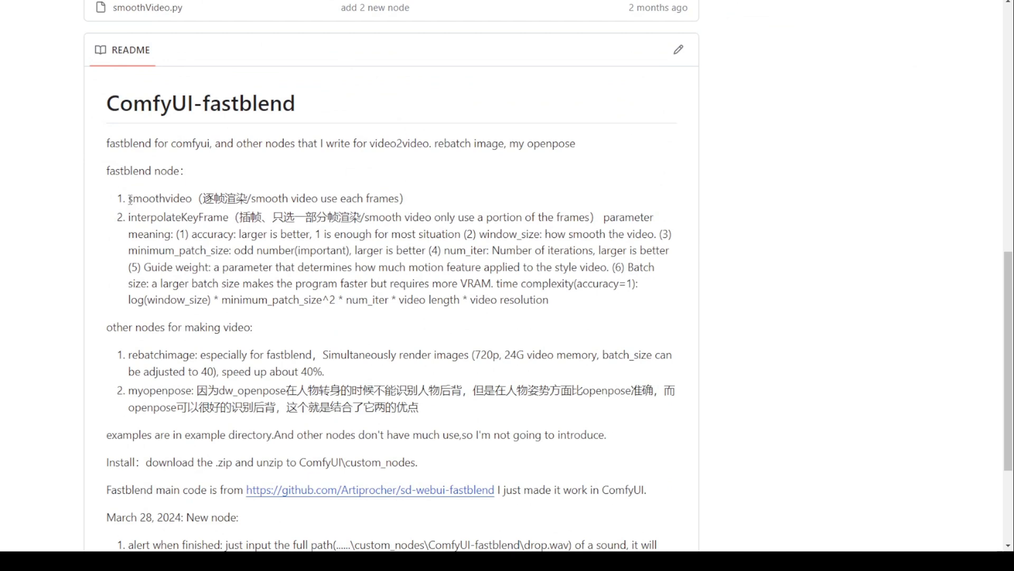
pyautogui.moveTo(133, 199); pyautogui.dragTo(191, 194)
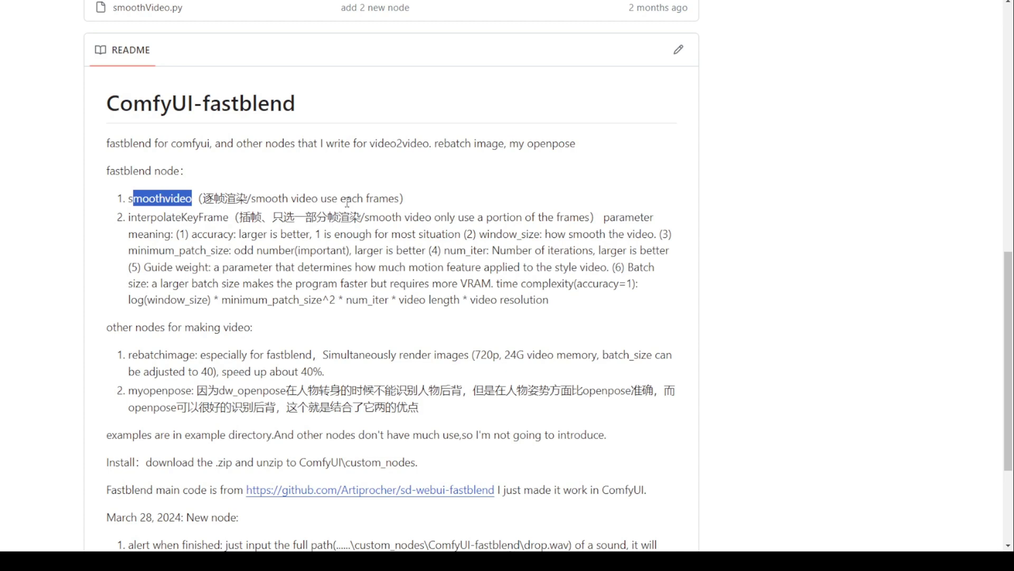
pyautogui.doubleClick(307, 198)
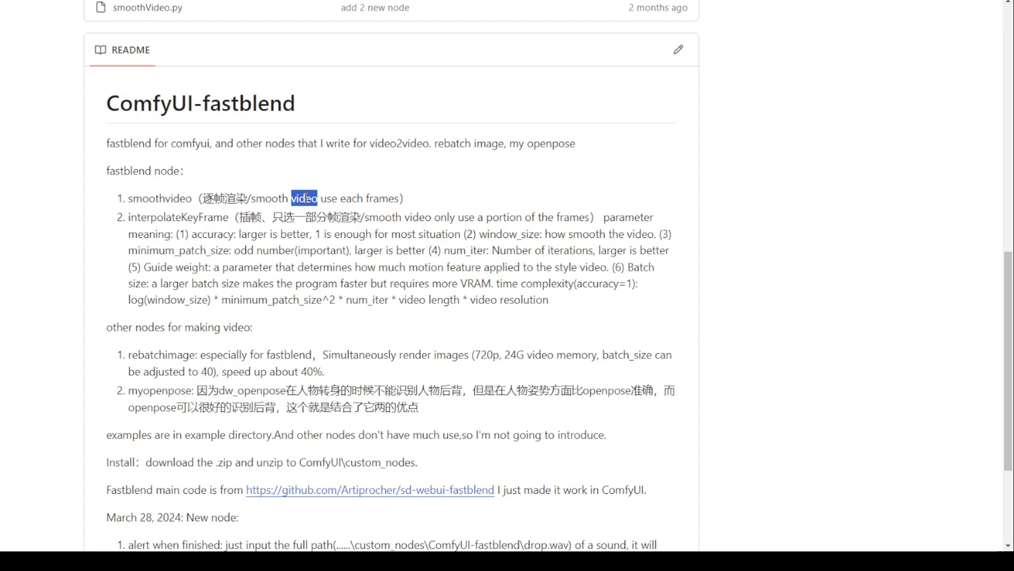
pyautogui.click(308, 197)
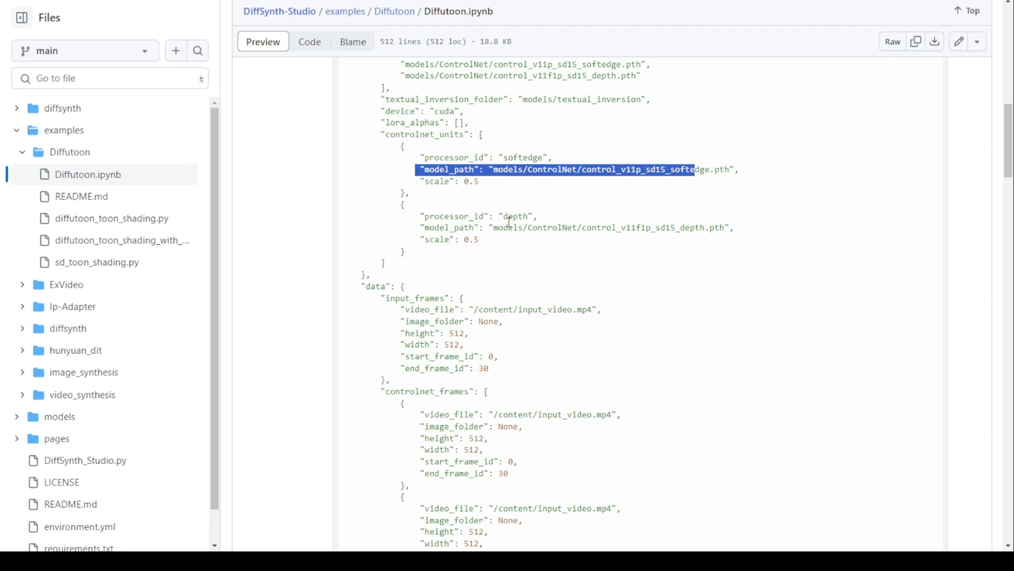
# Review the model list and controlnet_units settings in the Config Template cell of Diffutoon.ipynb
pyautogui.scroll(3, 511, 265)
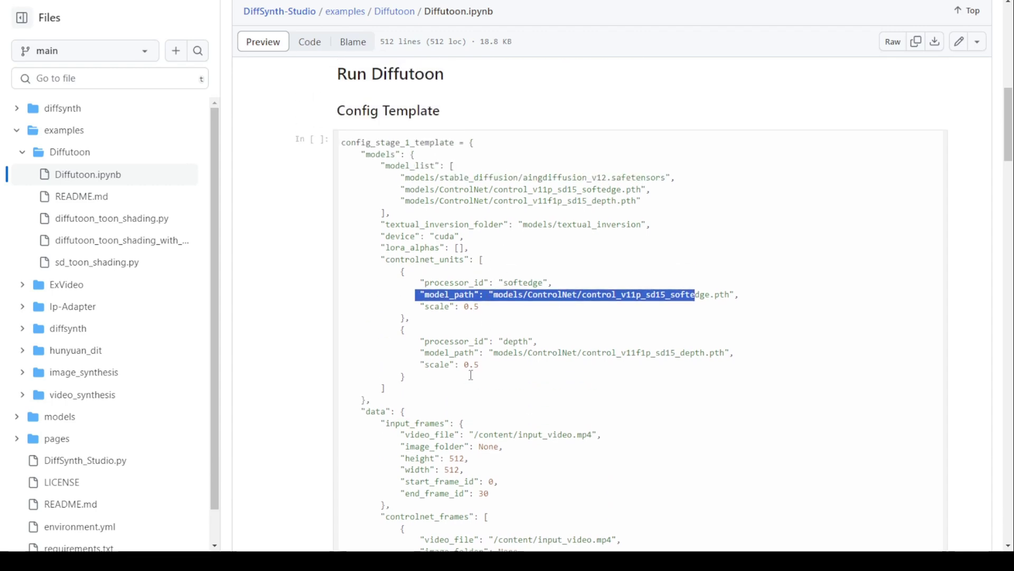
pyautogui.scroll(-15, 472, 369)
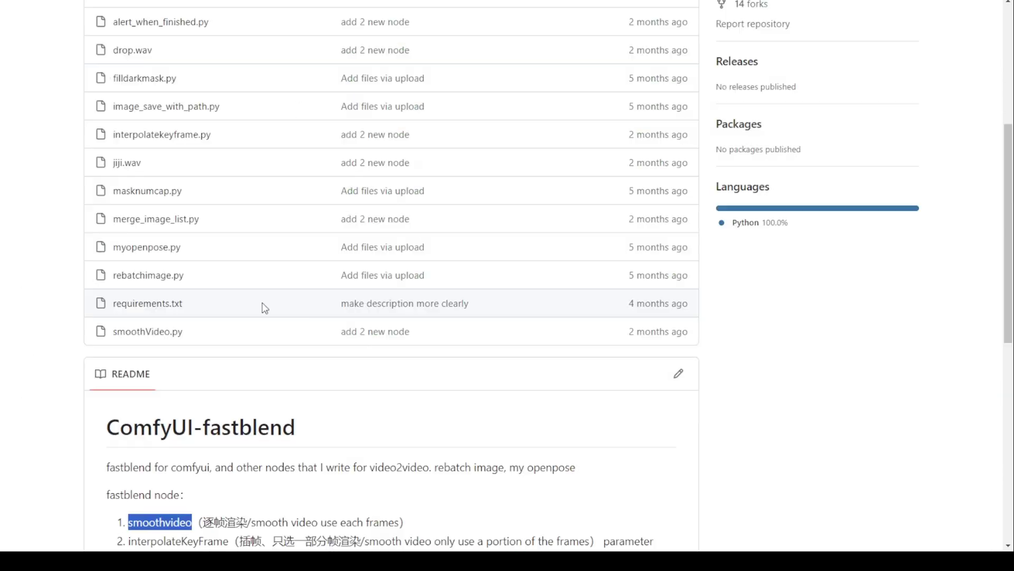
# Open the example folder of the ComfyUI-fastblend repository and highlight its name in the path
pyautogui.scroll(4, 262, 299)
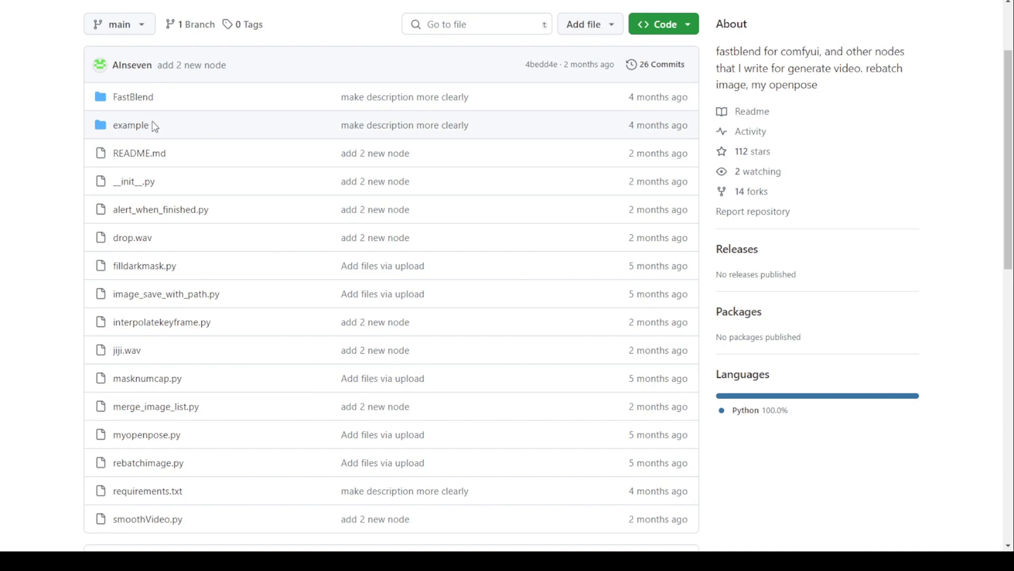
pyautogui.click(131, 128)
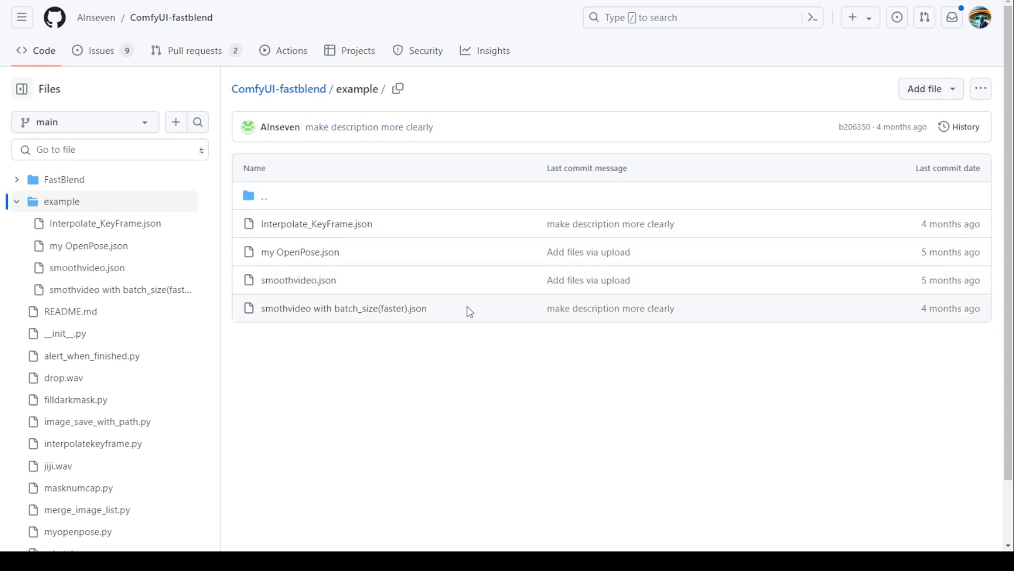
pyautogui.doubleClick(357, 88)
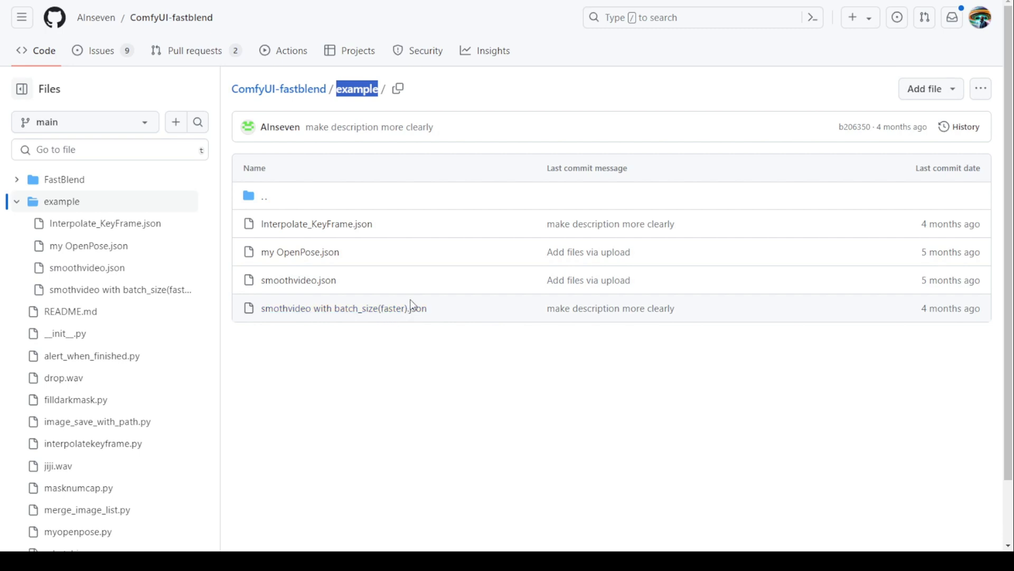
# Point out the smothvideo with batch_size(faster).json and smoothvideo.json workflow files by highlighting their names
pyautogui.moveTo(427, 313); pyautogui.dragTo(258, 317)
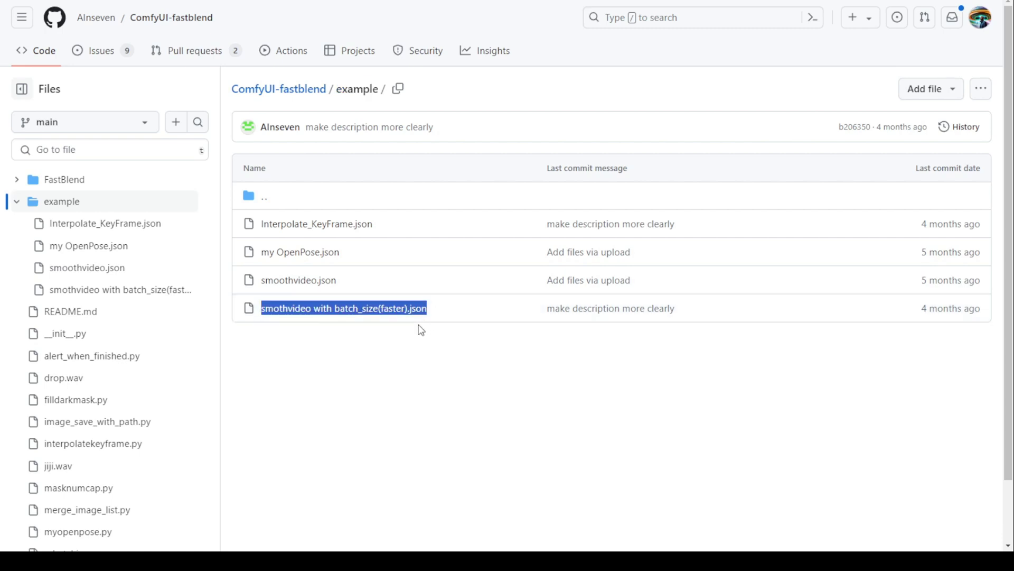
pyautogui.click(400, 284)
pyautogui.moveTo(364, 282); pyautogui.dragTo(260, 281)
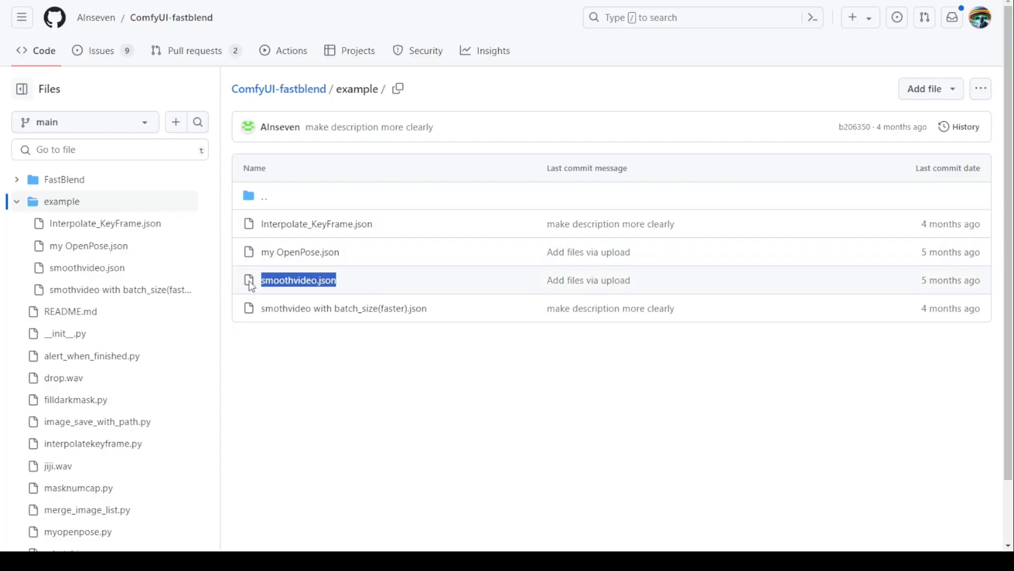
pyautogui.moveTo(656, 281); pyautogui.dragTo(392, 284)
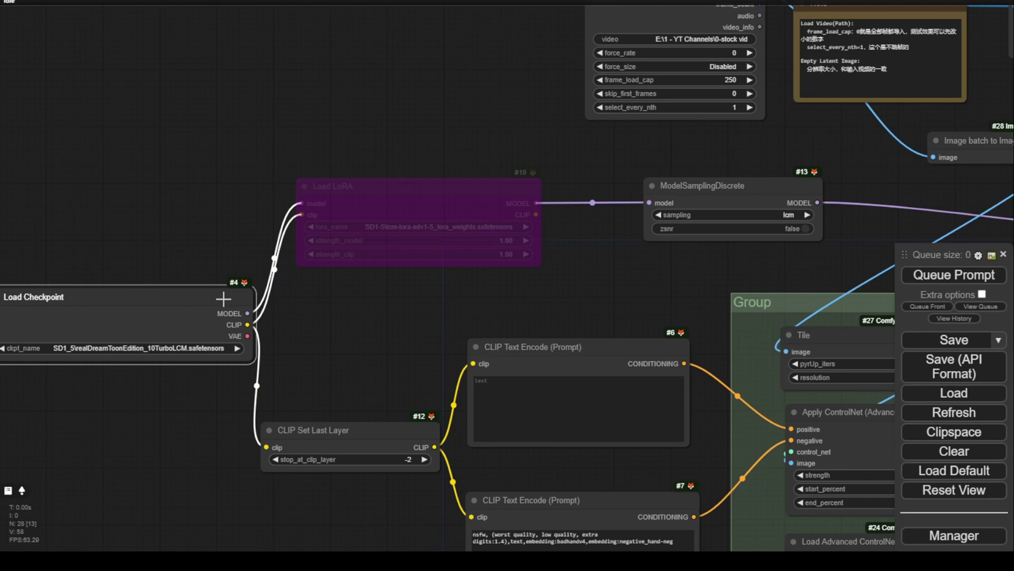
# In ComfyUI, move the Load Checkpoint node above the Load LoRA node and switch its checkpoint to SD1_5\realDream_turboLCM7SD15.safetensors
pyautogui.moveTo(53, 295); pyautogui.dragTo(212, 11)
pyautogui.moveTo(513, 46); pyautogui.dragTo(532, 249)
pyautogui.scroll(6, 340, 280)
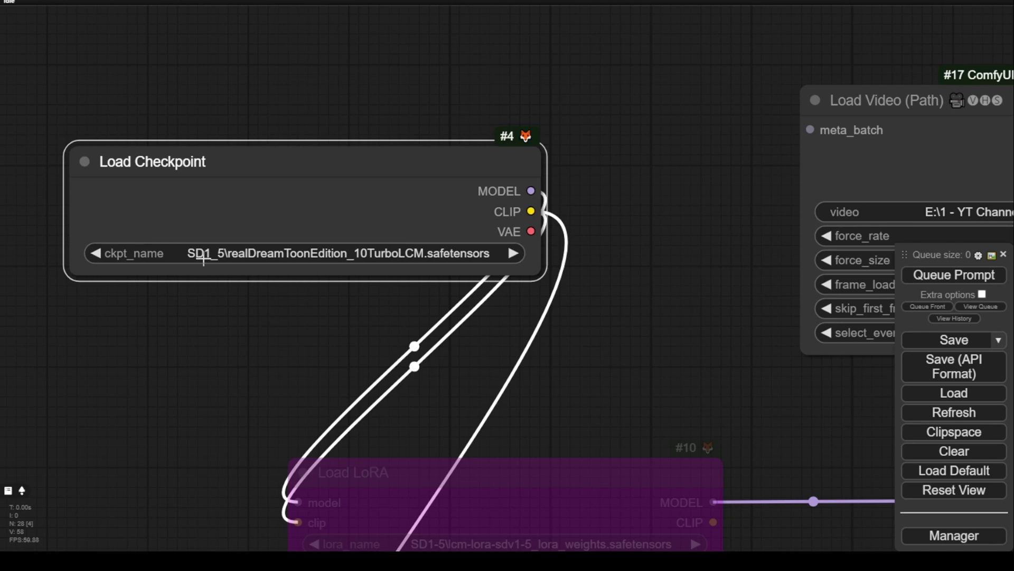
pyautogui.click(363, 254)
pyautogui.click(363, 361)
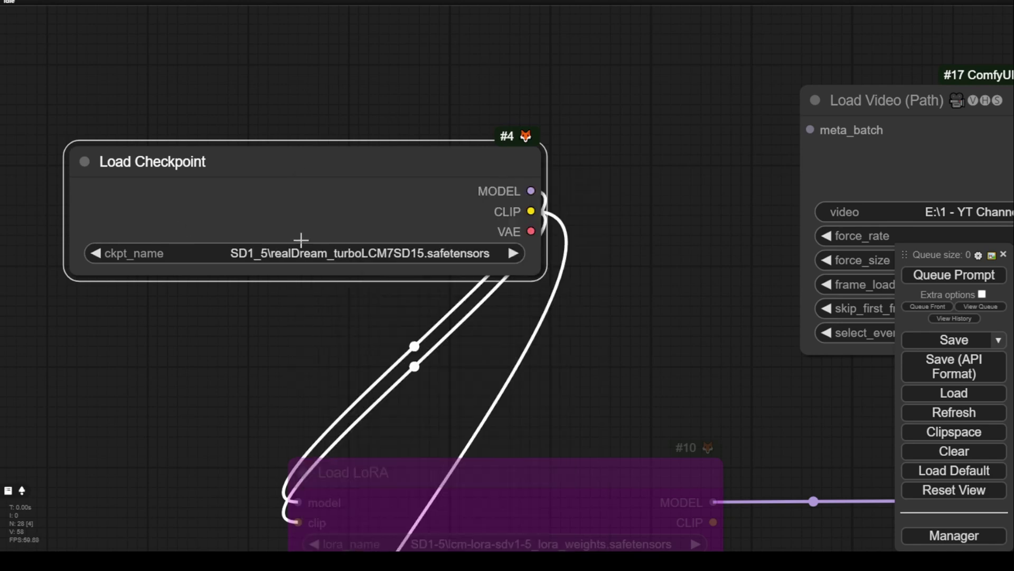
pyautogui.click(364, 259)
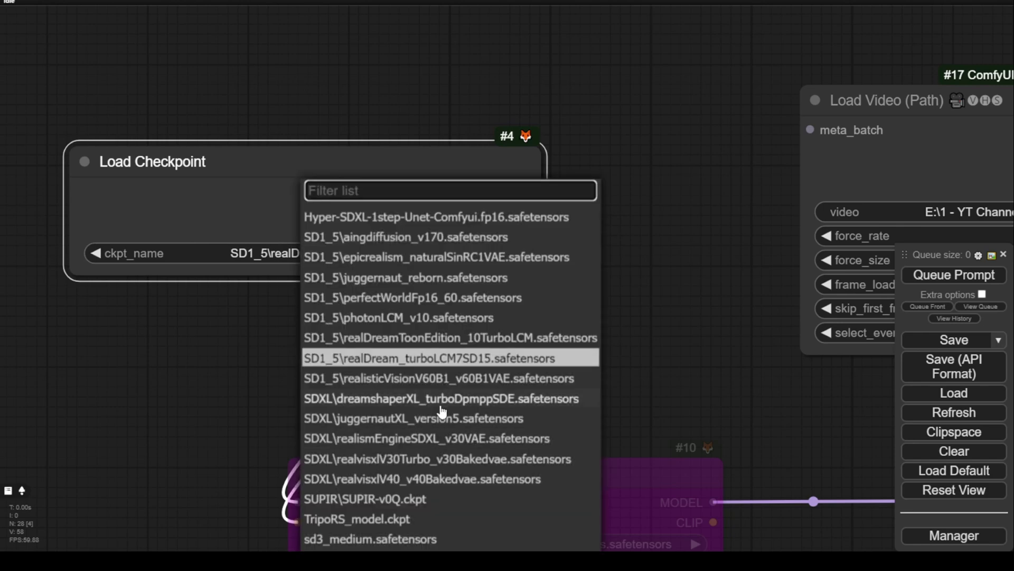
pyautogui.click(363, 379)
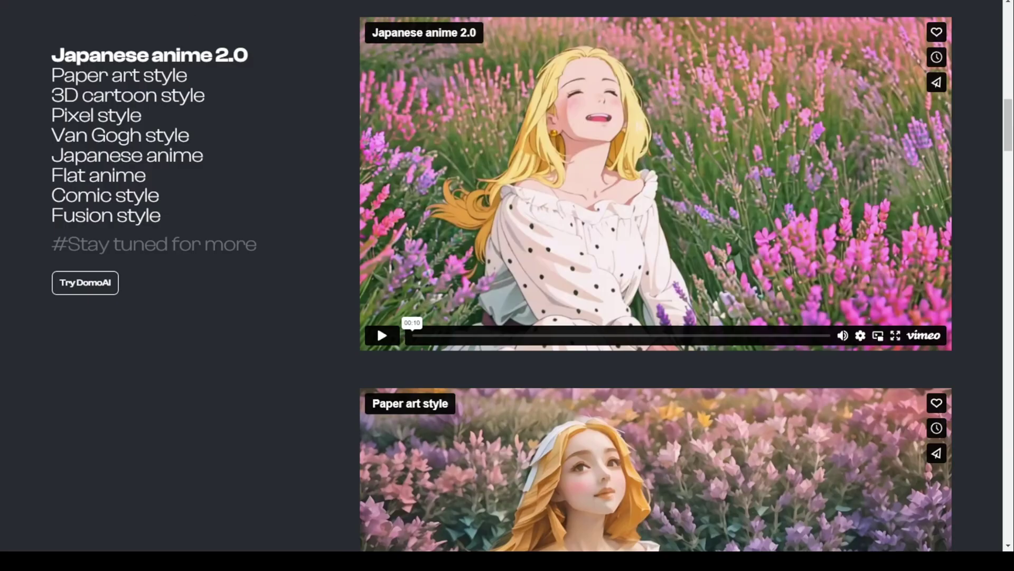
# Examine the Rebatch Latents node and how it connects with the ControlNet group and KSampler in the ComfyUI workflow
pyautogui.scroll(7, 573, 251)
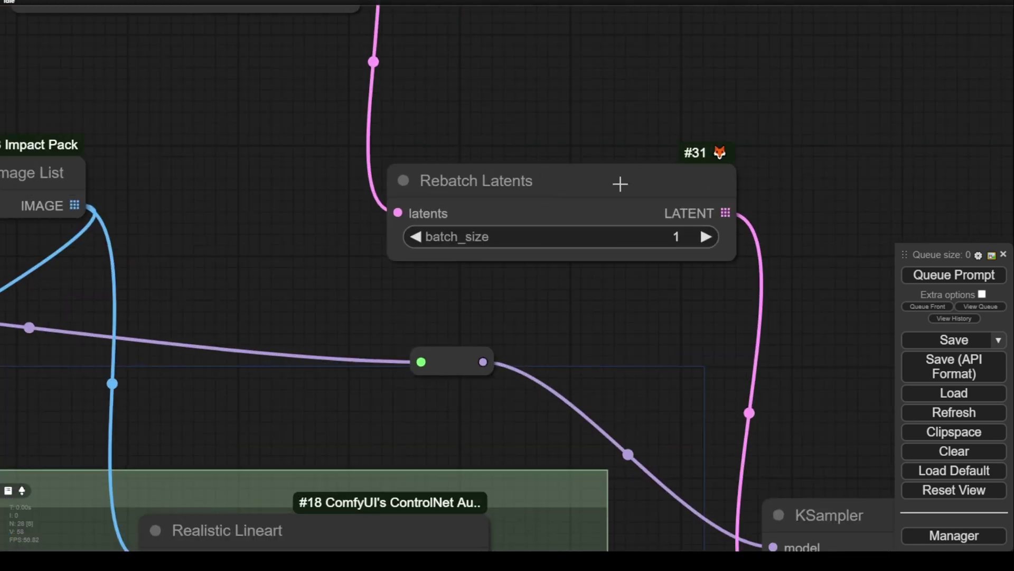
pyautogui.moveTo(621, 203); pyautogui.dragTo(614, 172)
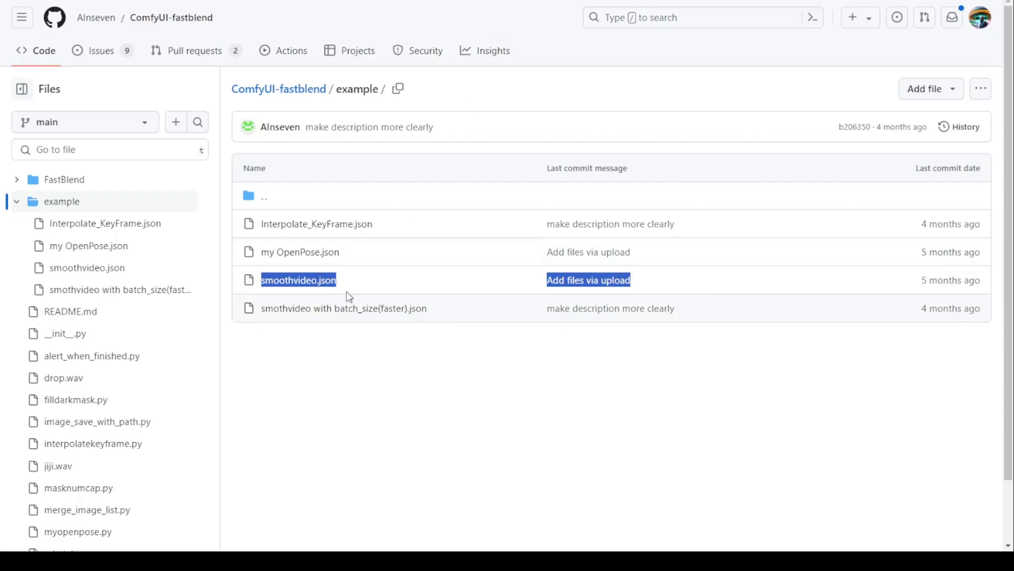
pyautogui.click(346, 293)
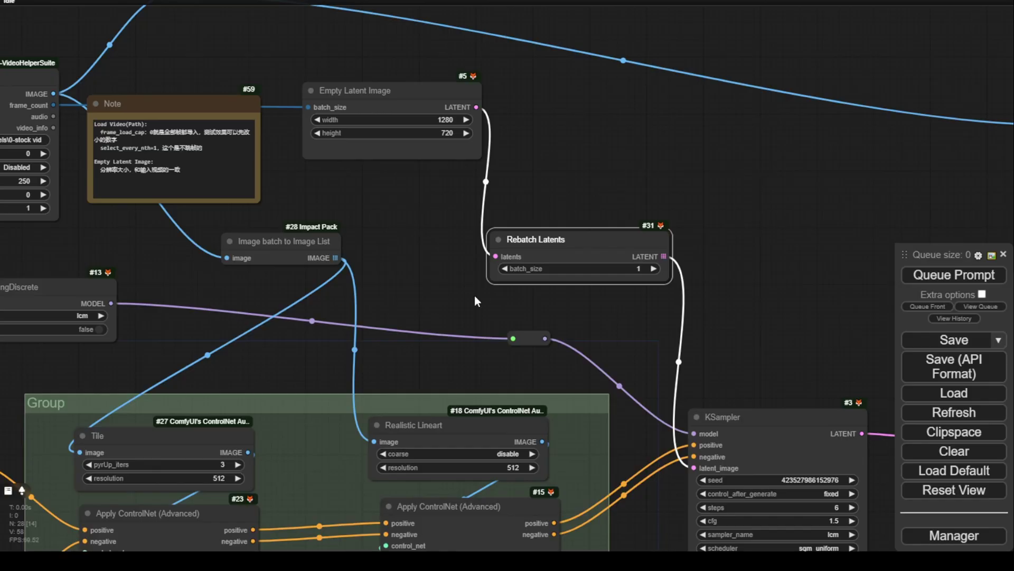
pyautogui.scroll(-2, 449, 293)
pyautogui.moveTo(427, 293); pyautogui.dragTo(499, 115)
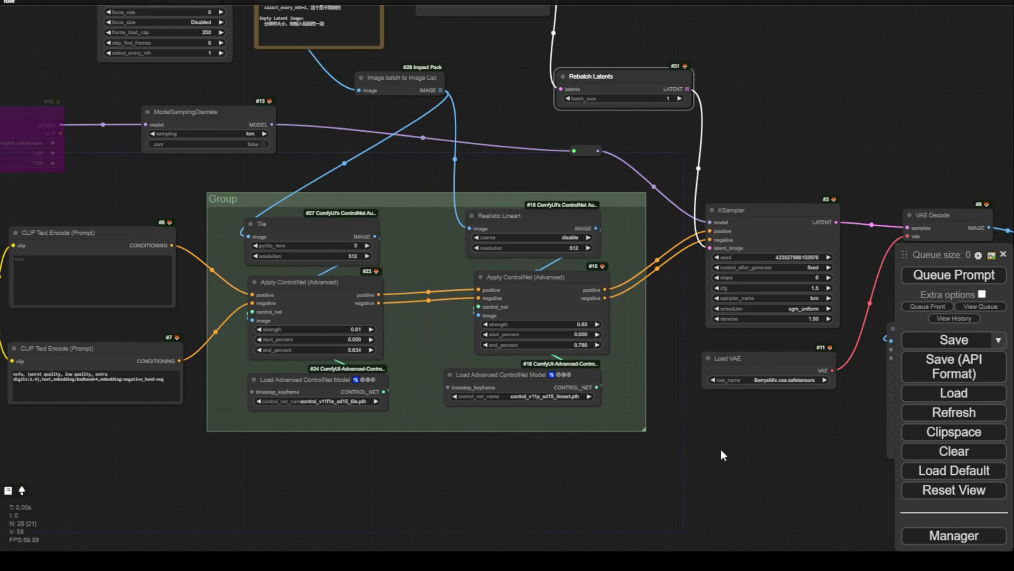
pyautogui.moveTo(733, 459); pyautogui.dragTo(543, 487)
pyautogui.scroll(1, 565, 534)
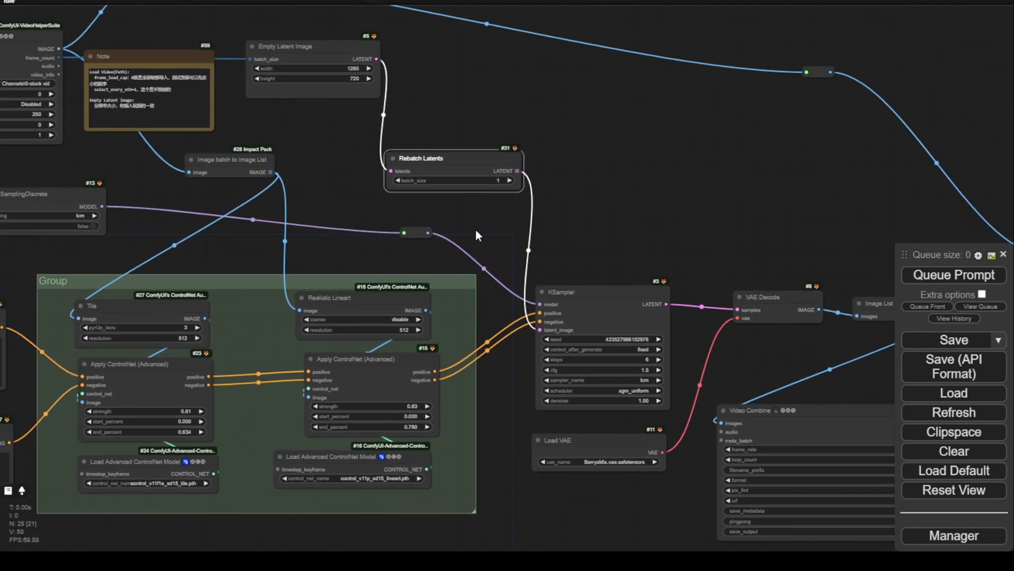
# Open the Rebatch Latents node's batch_size for editing and confirm it at 1
pyautogui.scroll(2, 476, 230)
pyautogui.scroll(2, 486, 178)
pyautogui.click(488, 142)
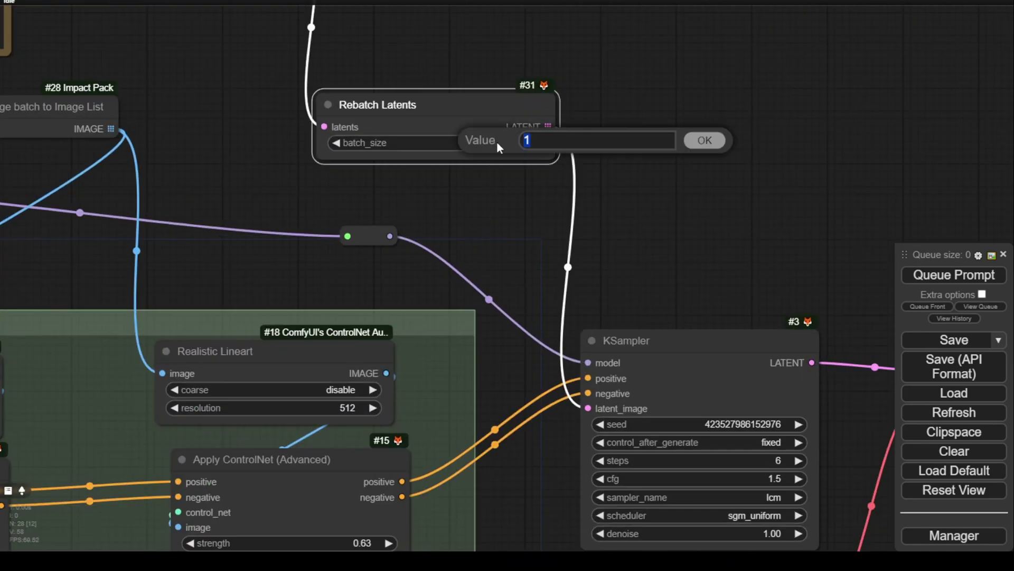
pyautogui.click(711, 144)
# Follow the workflow from Rebatch Latents through KSampler and Video Combine, and inspect the Smooth Video node's fastblend settings
pyautogui.scroll(-4, 484, 216)
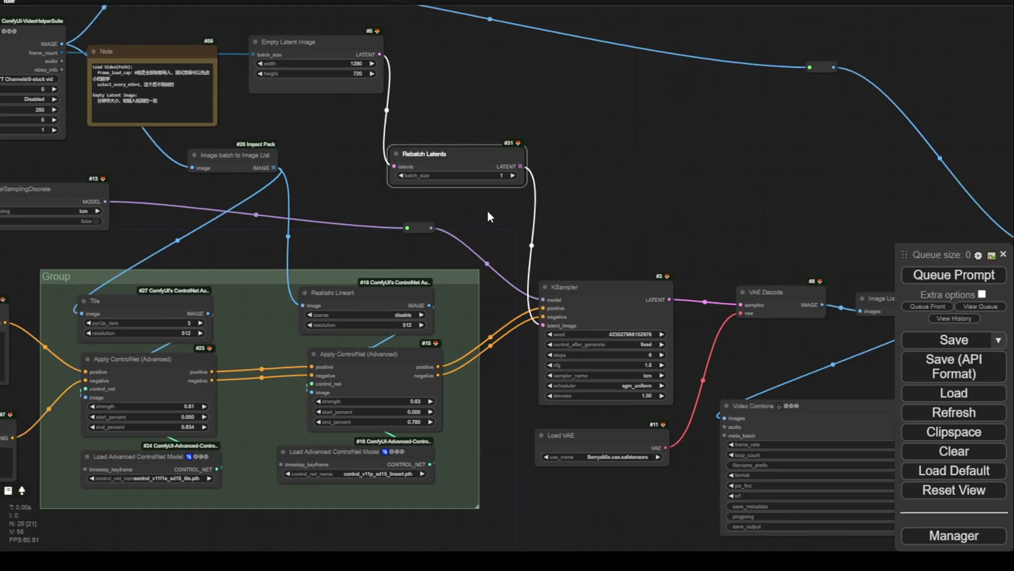
pyautogui.scroll(2, 664, 235)
pyautogui.moveTo(348, 105); pyautogui.dragTo(346, 100)
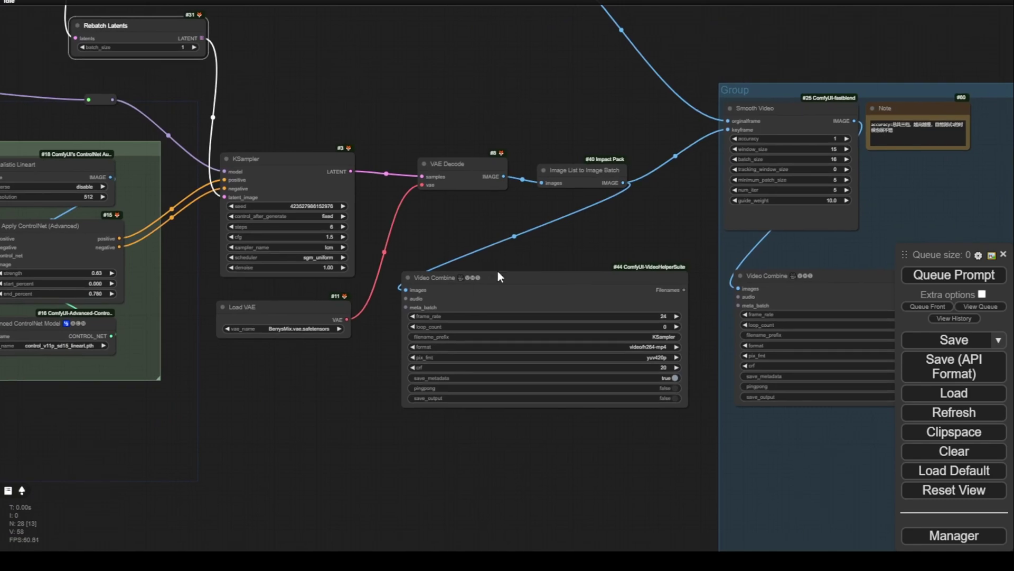
pyautogui.scroll(5, 498, 280)
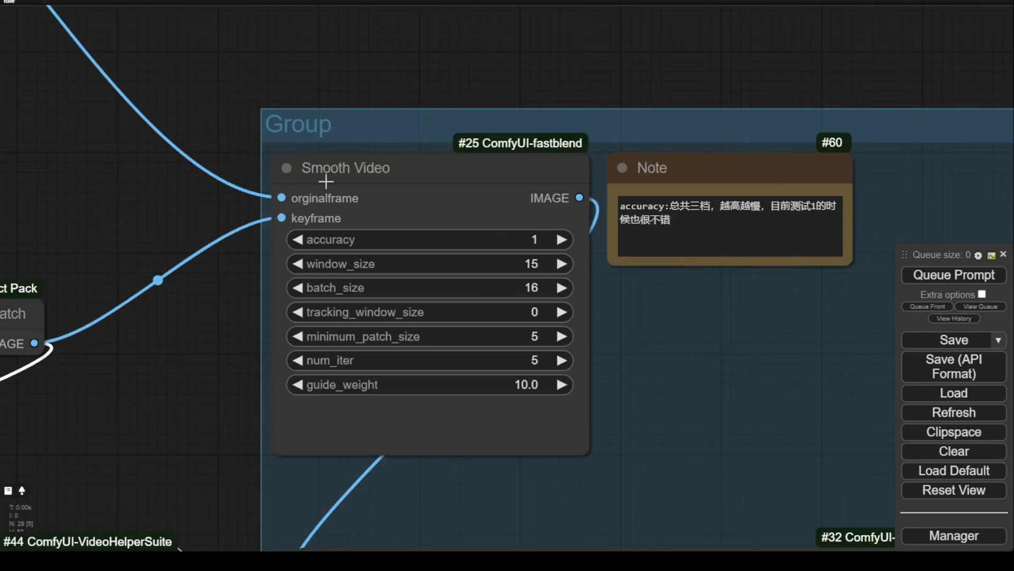
pyautogui.moveTo(415, 168); pyautogui.dragTo(421, 185)
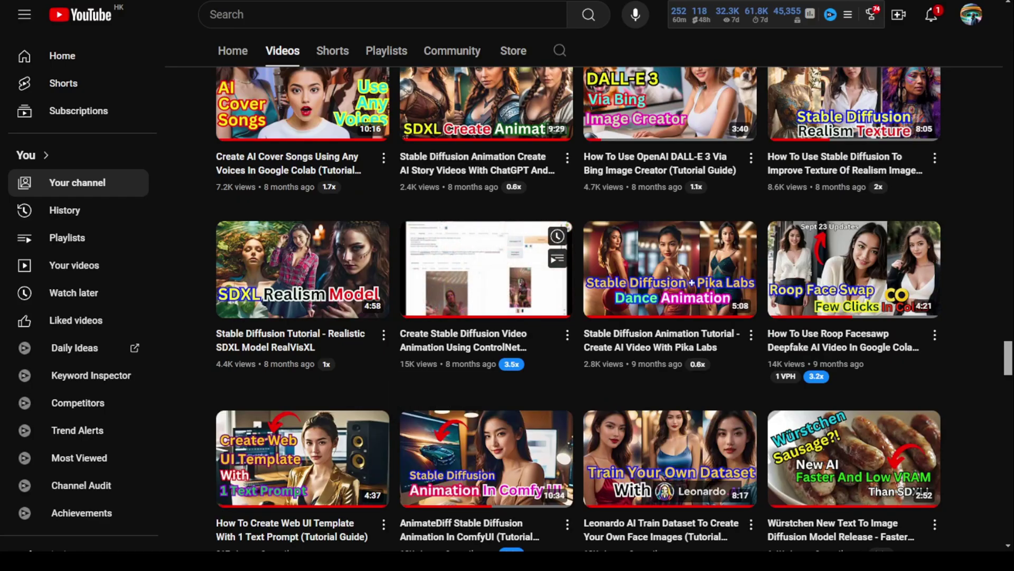
# Browse the YouTube channel's older videos to find the tutorial on Stable Diffusion video animation using ControlNet
pyautogui.scroll(3, 317, 343)
pyautogui.scroll(4, 369, 344)
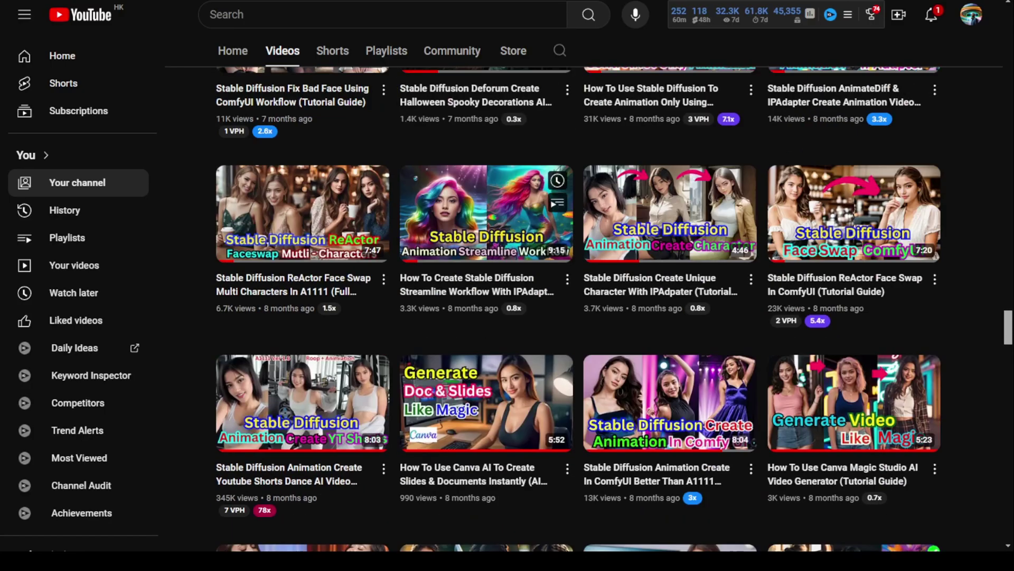
pyautogui.scroll(-8, 475, 275)
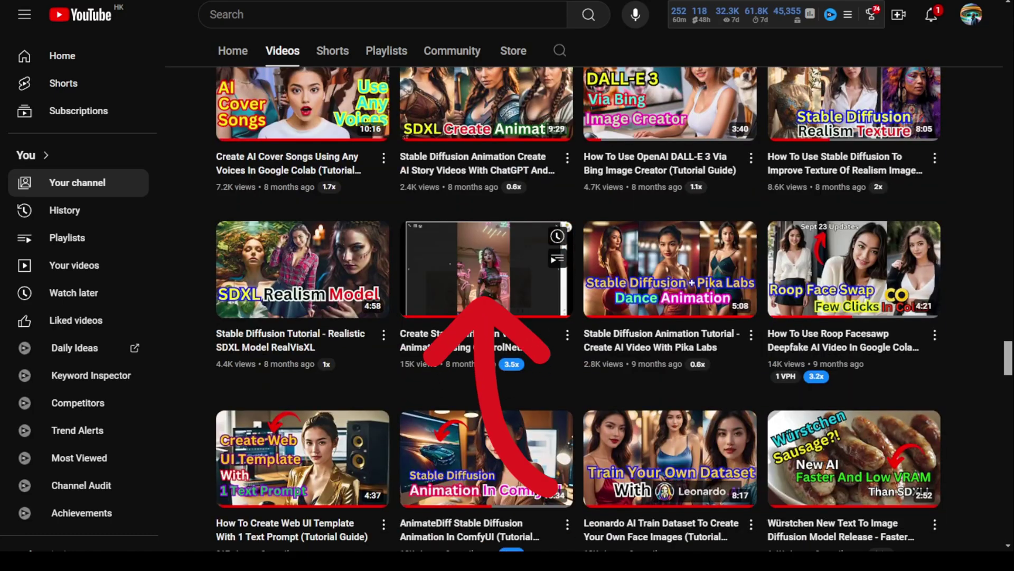
pyautogui.scroll(-1, 486, 264)
pyautogui.moveTo(486, 211)
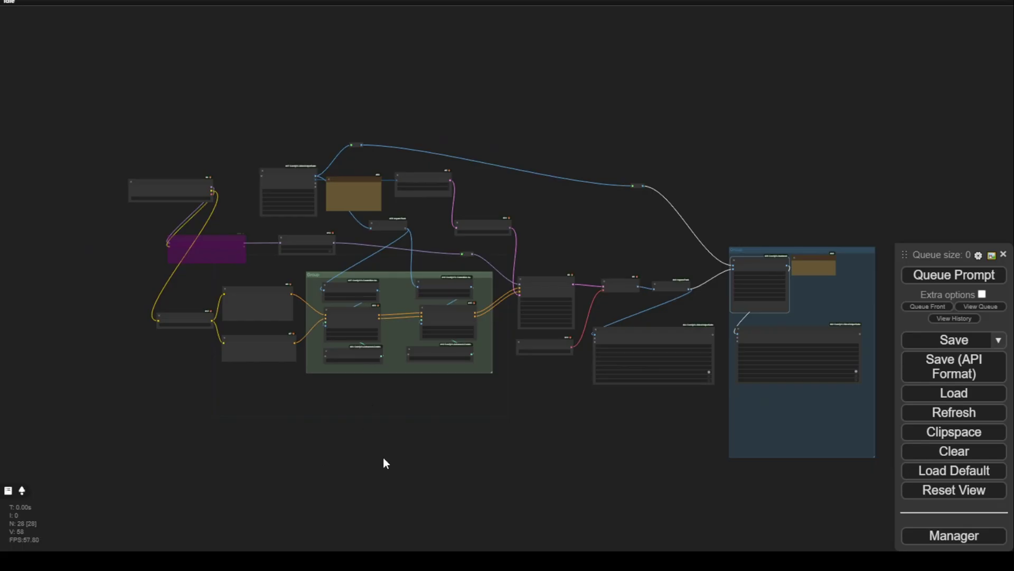
# Switch to ComfyUI and trace the links from the ControlNet group and Rebatch Latents into the KSampler
pyautogui.scroll(5, 385, 457)
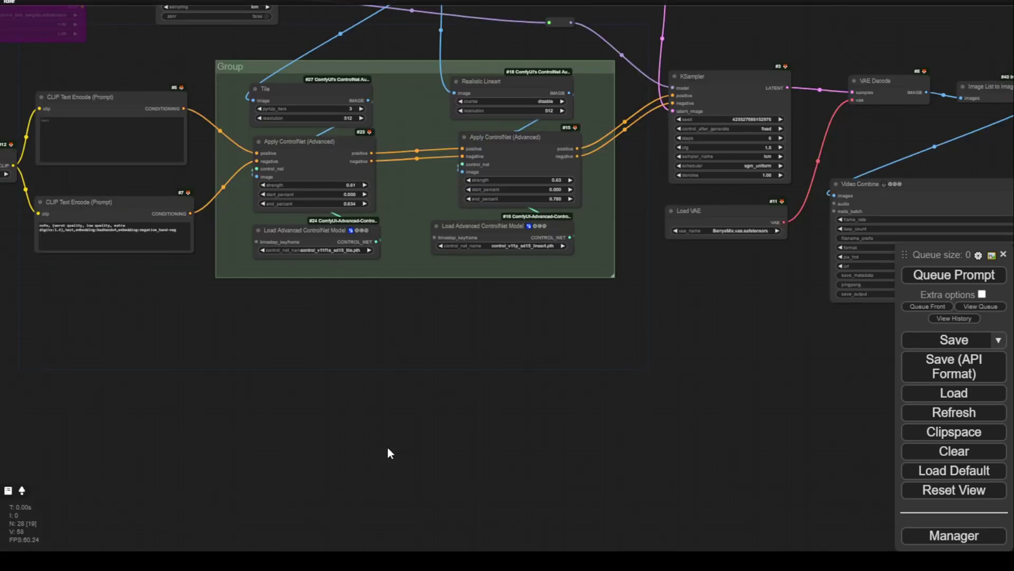
pyautogui.moveTo(426, 357); pyautogui.dragTo(223, 505)
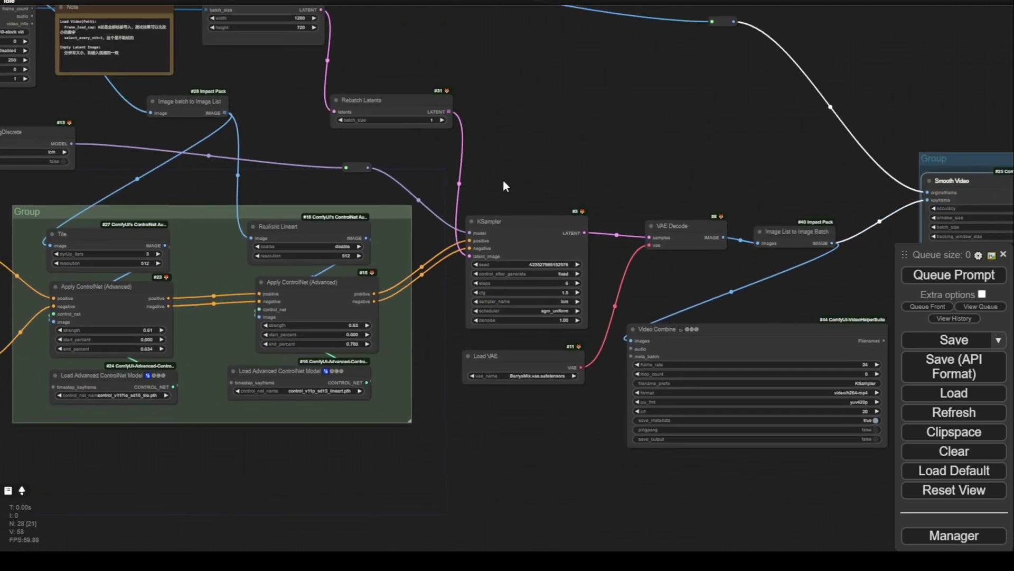
pyautogui.moveTo(553, 131); pyautogui.dragTo(419, 199)
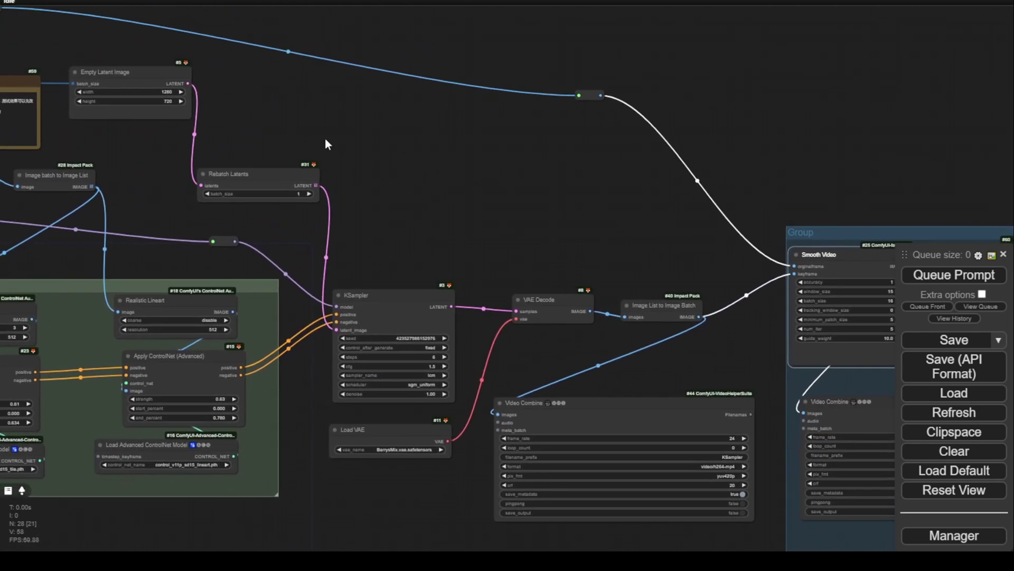
pyautogui.moveTo(510, 197); pyautogui.dragTo(714, 165)
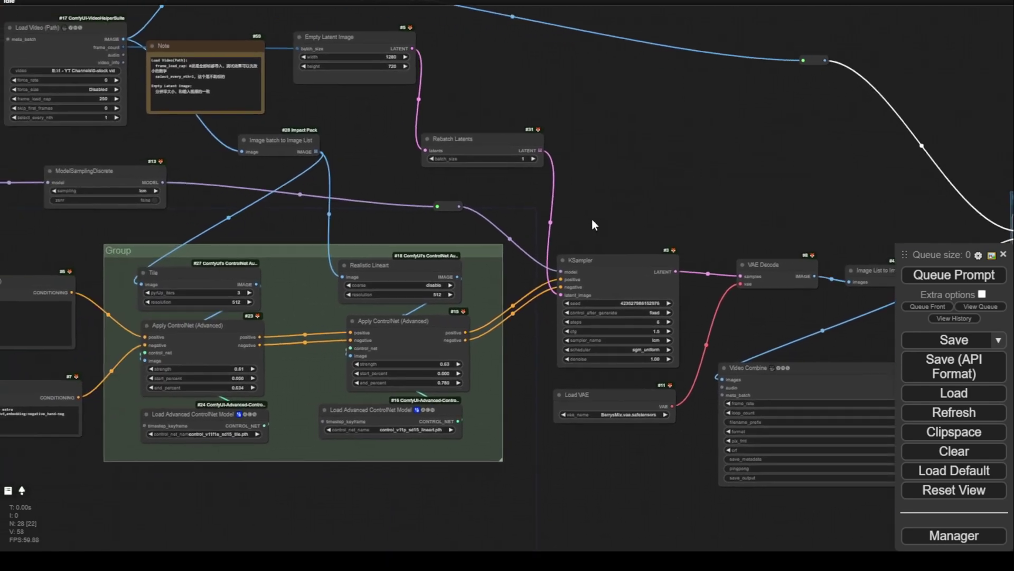
pyautogui.moveTo(594, 222); pyautogui.dragTo(649, 213)
pyautogui.scroll(4, 588, 272)
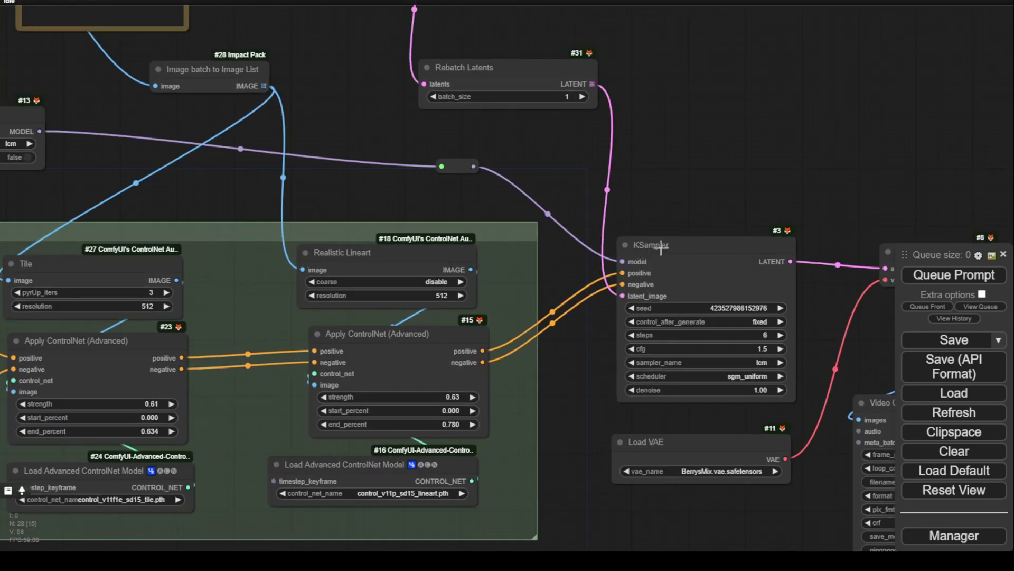
pyautogui.moveTo(311, 209); pyautogui.dragTo(603, 167)
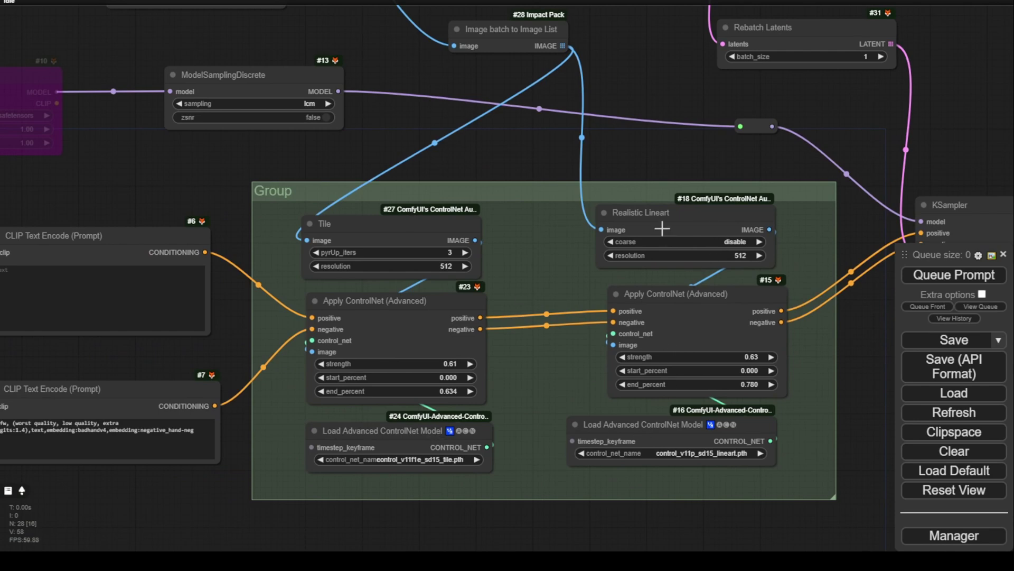
# Nudge the VAE Decode node slightly up and closer to the KSampler
pyautogui.moveTo(537, 154); pyautogui.dragTo(477, 309)
pyautogui.scroll(-7, 683, 294)
pyautogui.scroll(5, 683, 293)
pyautogui.moveTo(683, 294); pyautogui.dragTo(488, 89)
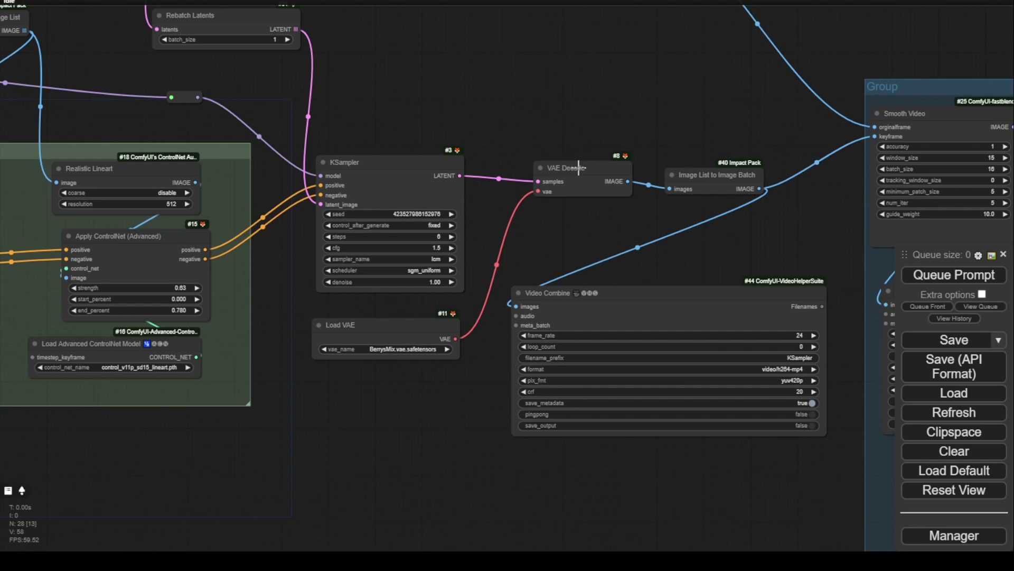
pyautogui.moveTo(578, 168); pyautogui.dragTo(568, 158)
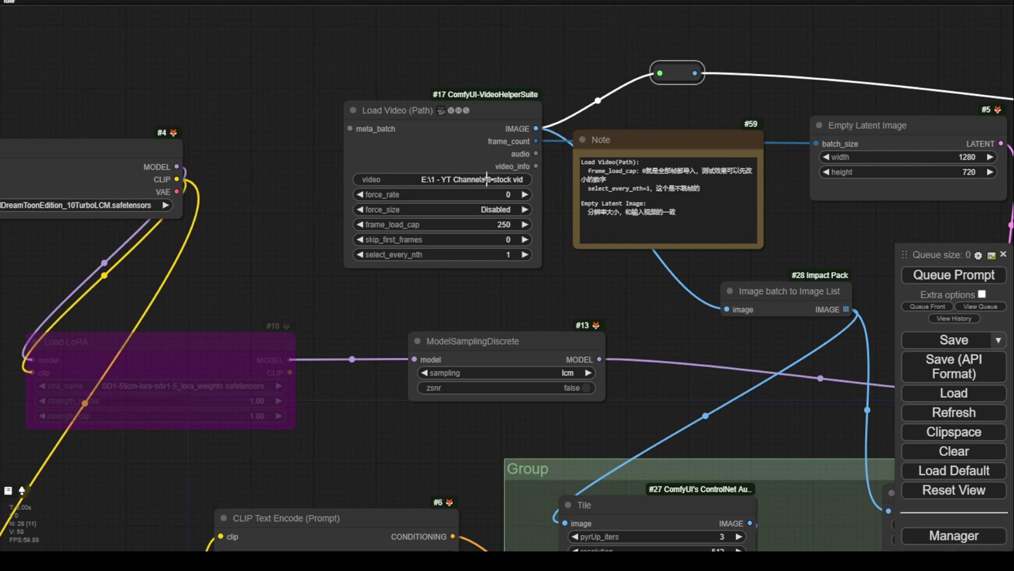
# Open the video path of the Load Video (Path) node for editing
pyautogui.click(507, 180)
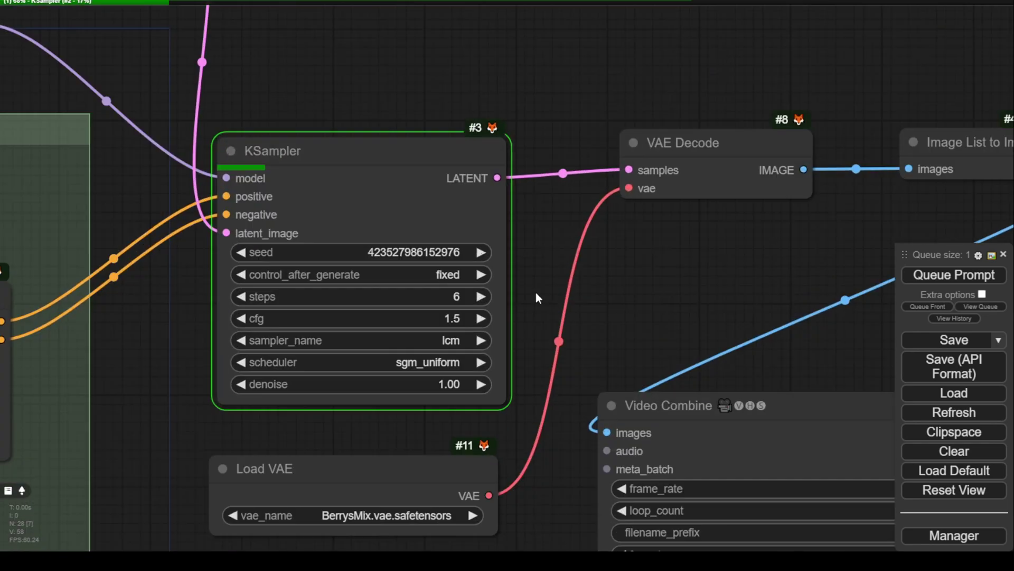
# Examine the KSampler's sampling settings and the Load VAE node while the queued prompt is being processed
pyautogui.moveTo(532, 340); pyautogui.dragTo(581, 186)
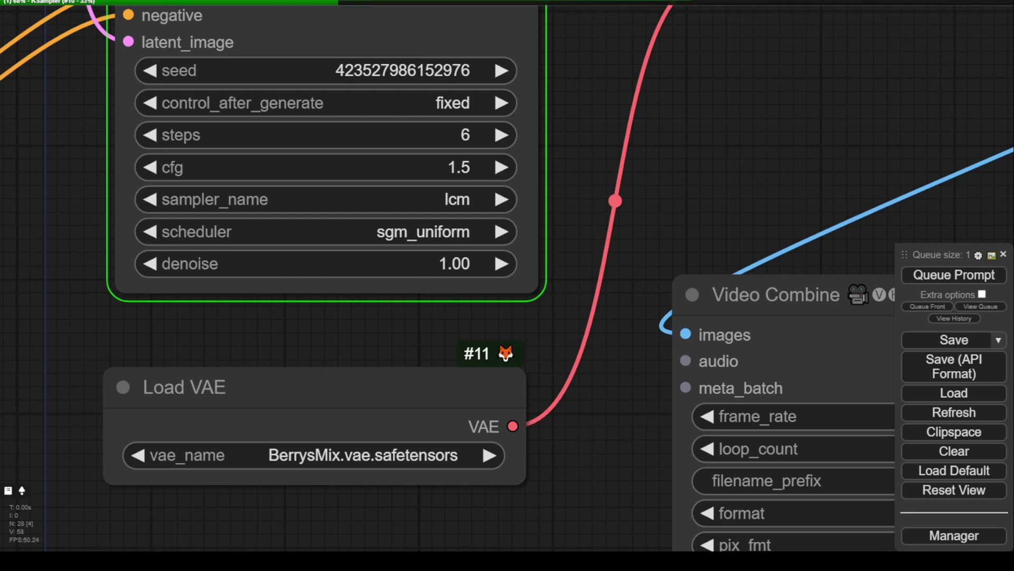
pyautogui.scroll(-3, 504, 241)
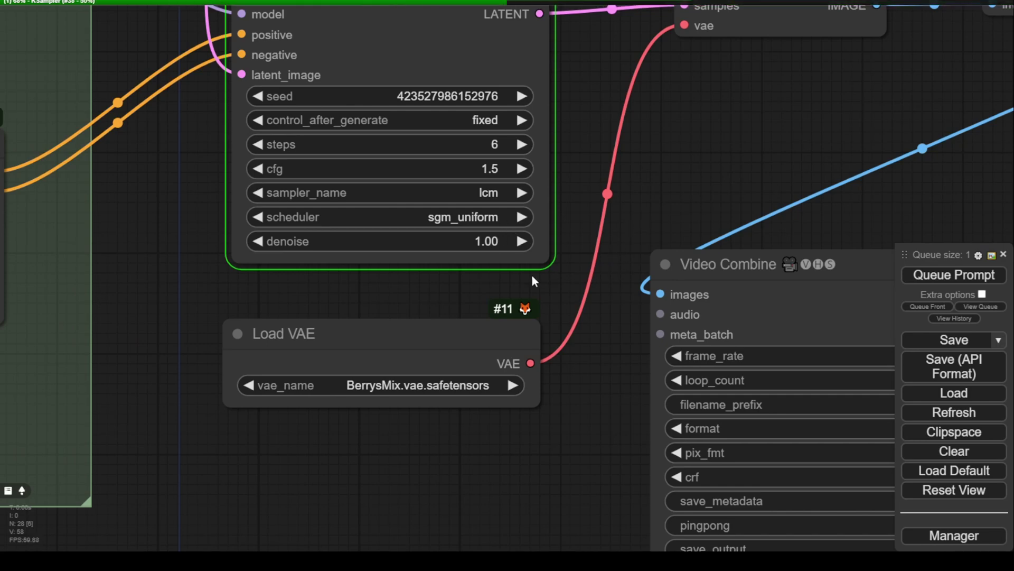
pyautogui.scroll(4, 474, 271)
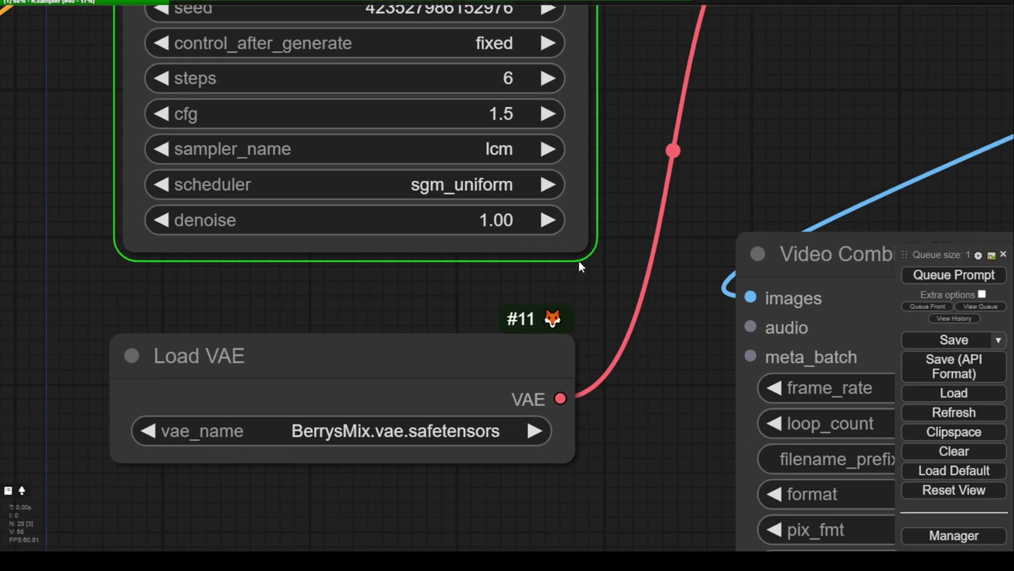
pyautogui.scroll(2, 562, 271)
pyautogui.scroll(-6, 580, 252)
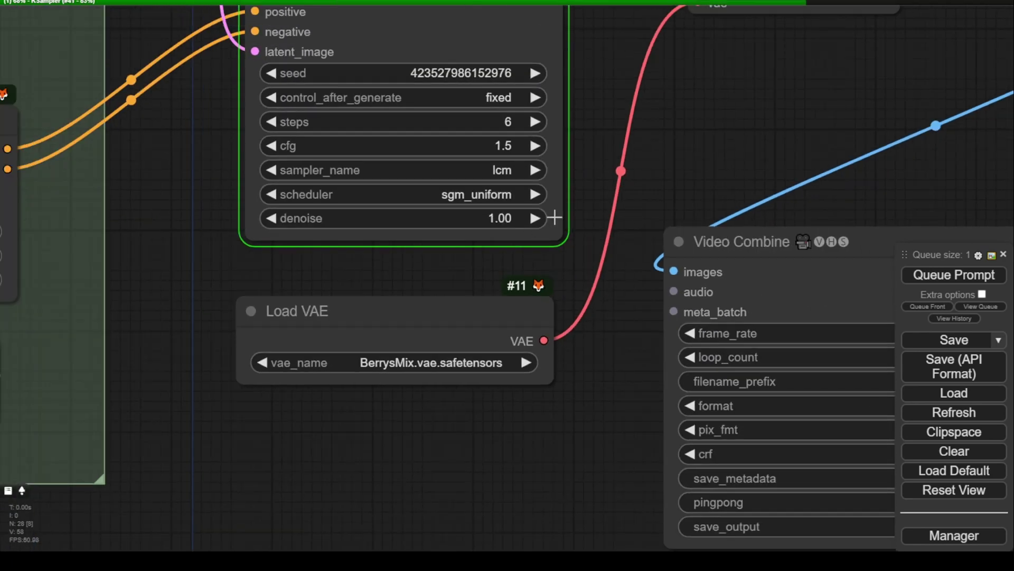
pyautogui.scroll(-3, 663, 168)
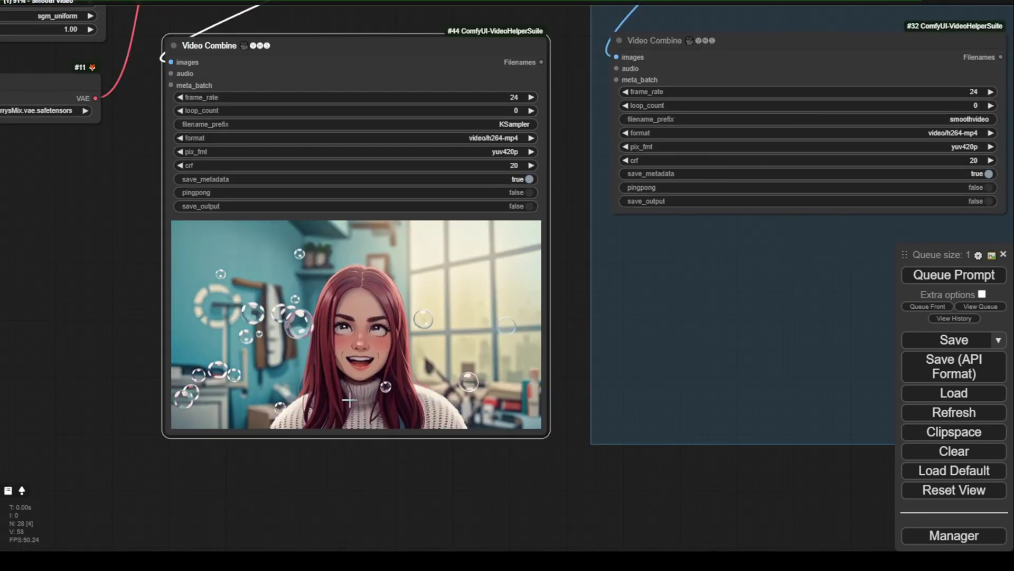
# View the KSampler Video Combine preview and move that node up, closer to the Image List to Image Batch node
pyautogui.scroll(2, 348, 399)
pyautogui.scroll(-4, 264, 369)
pyautogui.moveTo(136, 277); pyautogui.dragTo(151, 366)
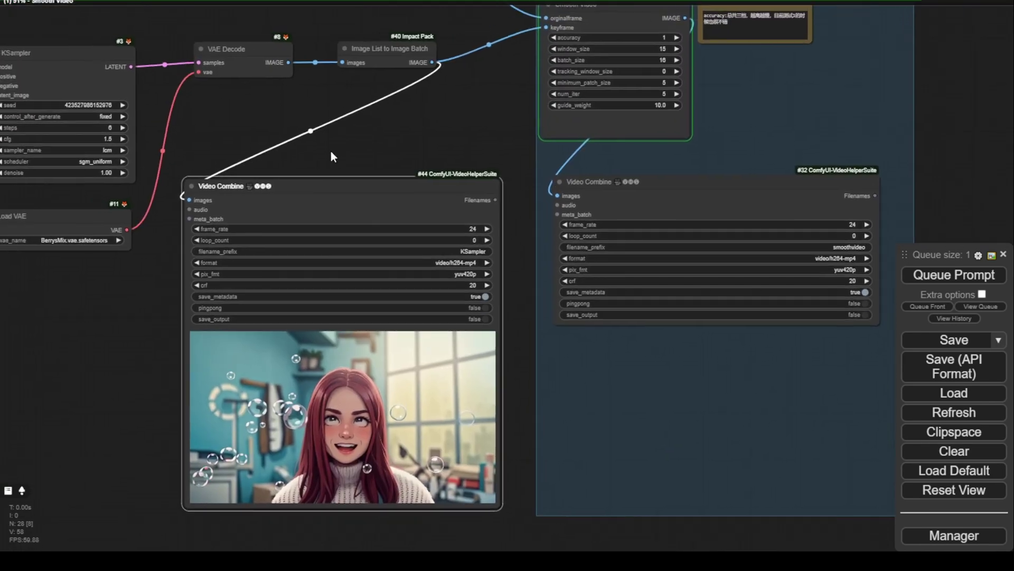
pyautogui.moveTo(354, 183); pyautogui.dragTo(367, 136)
# Move the smoothvideo Video Combine node closer beneath the Smooth Video node within its group
pyautogui.moveTo(507, 97); pyautogui.dragTo(339, 183)
pyautogui.scroll(2, 386, 127)
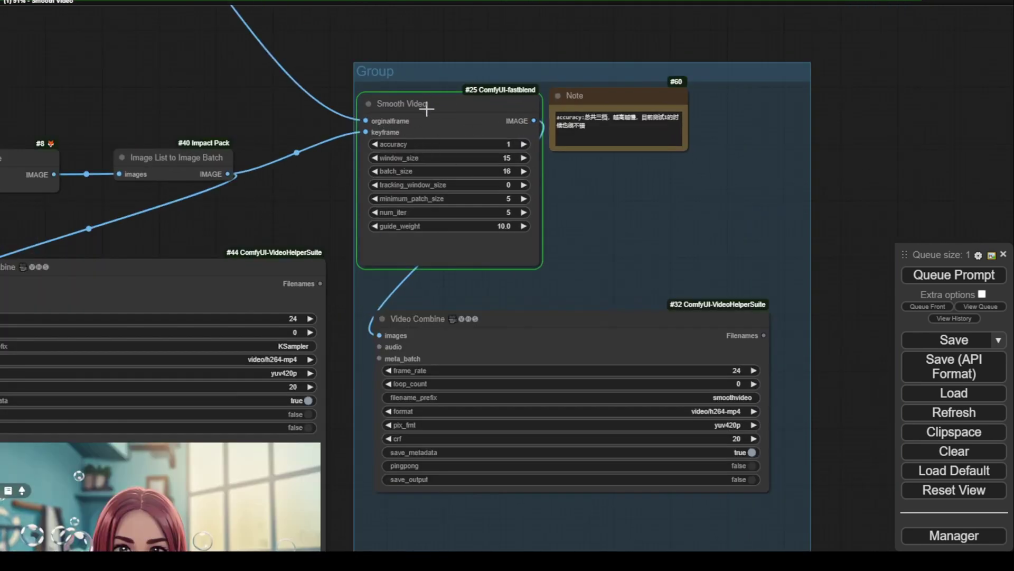
pyautogui.moveTo(426, 109); pyautogui.dragTo(398, 342)
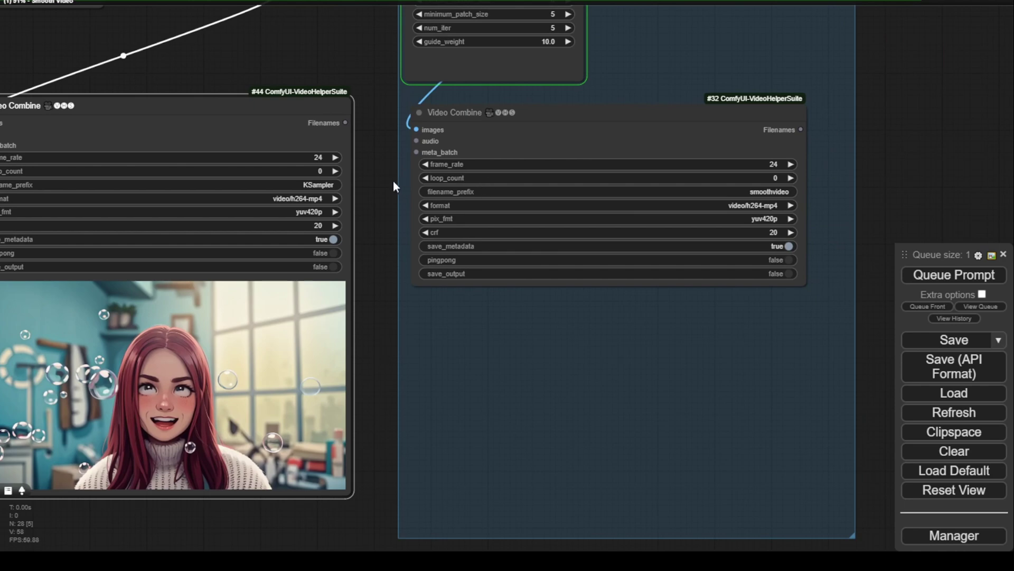
pyautogui.moveTo(387, 186); pyautogui.dragTo(352, 307)
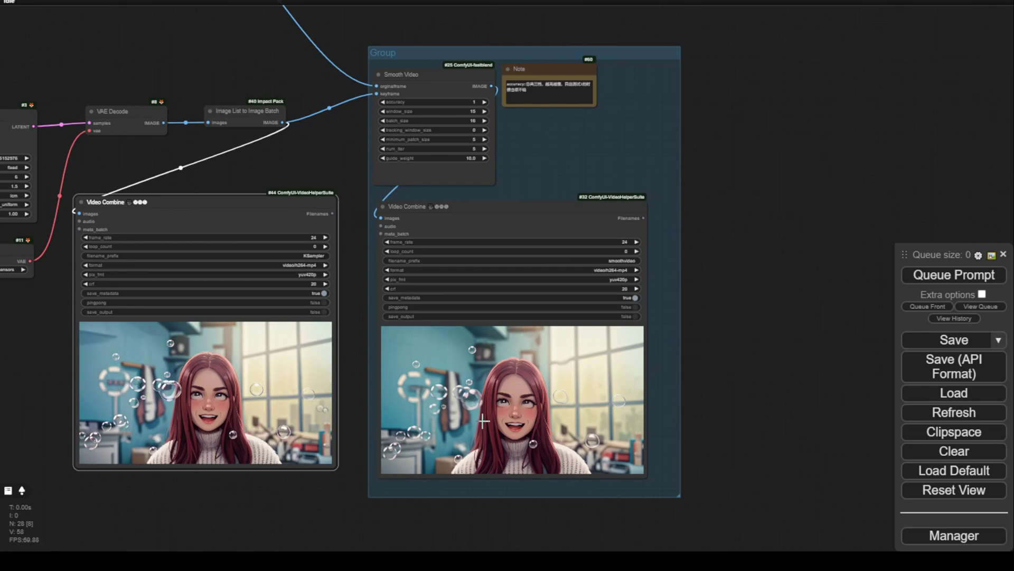
# Resume the preview on the smoothvideo Video Combine node and shift the KSampler Video Combine node slightly down
pyautogui.rightClick(490, 207)
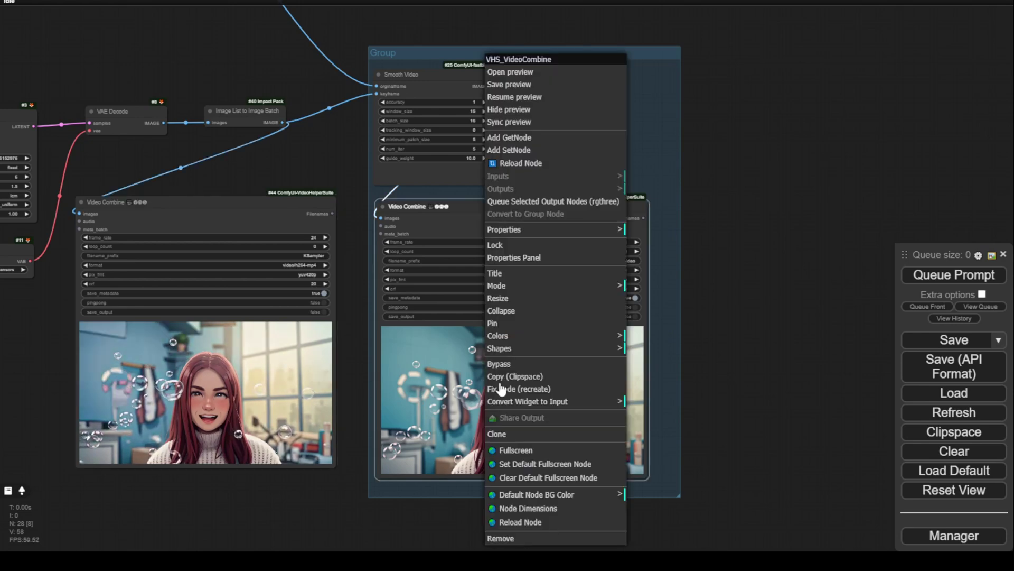
pyautogui.click(535, 96)
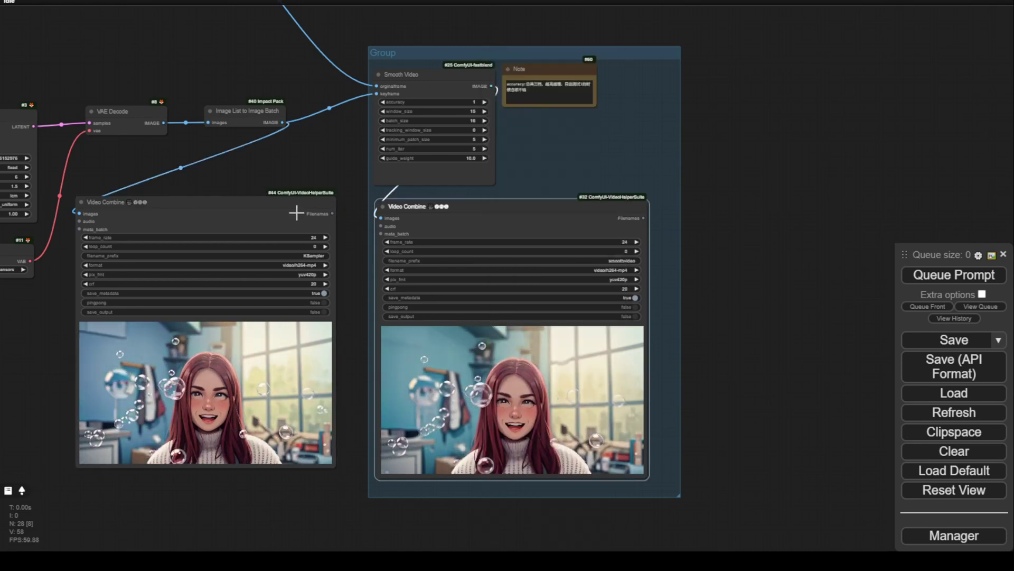
pyautogui.moveTo(302, 205); pyautogui.dragTo(308, 217)
# Compare the KSampler and smoothvideo Video Combine previews up close for differences in detail and motion
pyautogui.scroll(1, 354, 288)
pyautogui.scroll(2, 353, 288)
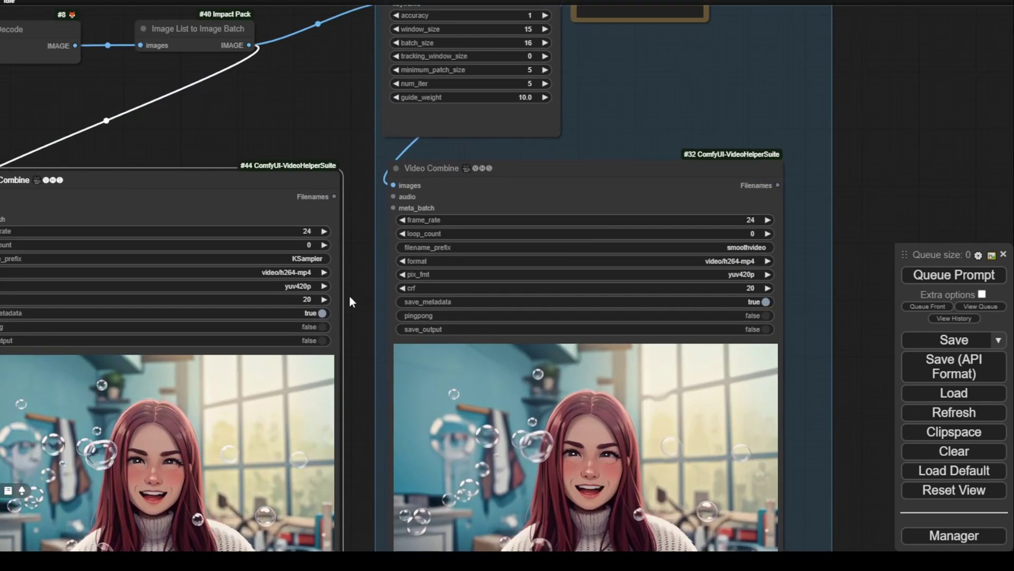
pyautogui.moveTo(350, 298); pyautogui.dragTo(419, 141)
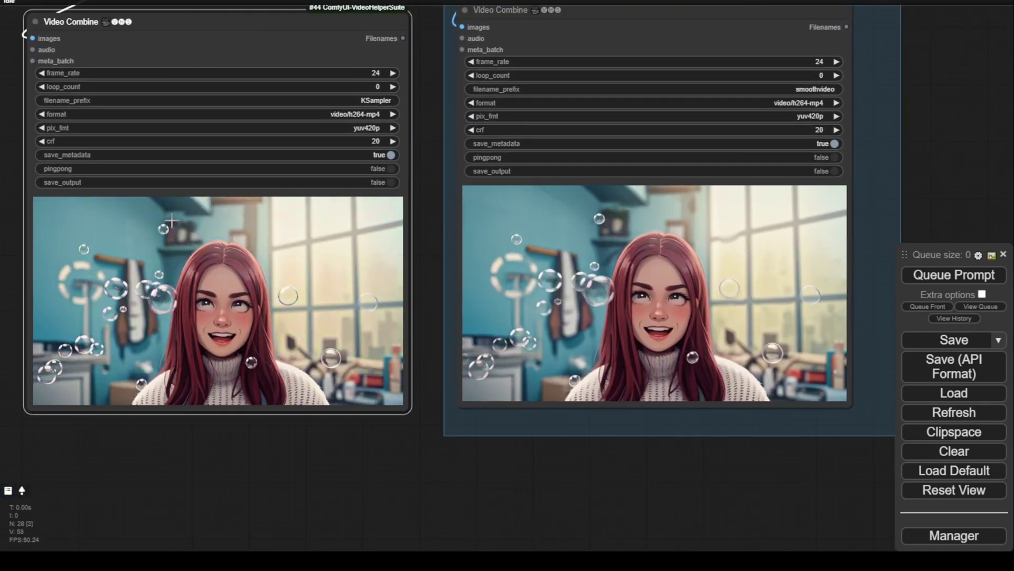
pyautogui.moveTo(268, 412); pyautogui.dragTo(308, 489)
pyautogui.scroll(3, 308, 489)
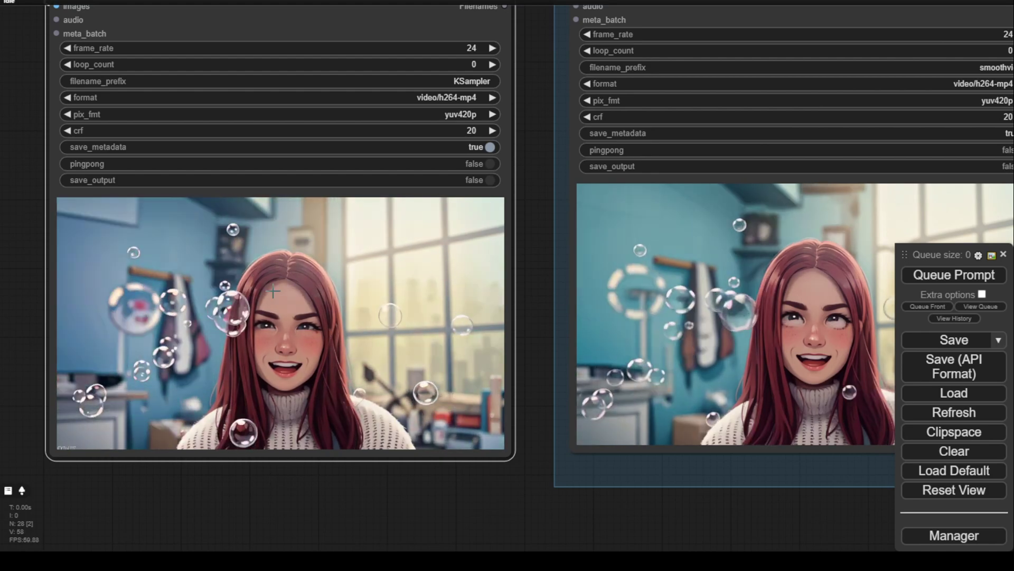
pyautogui.scroll(2, 268, 242)
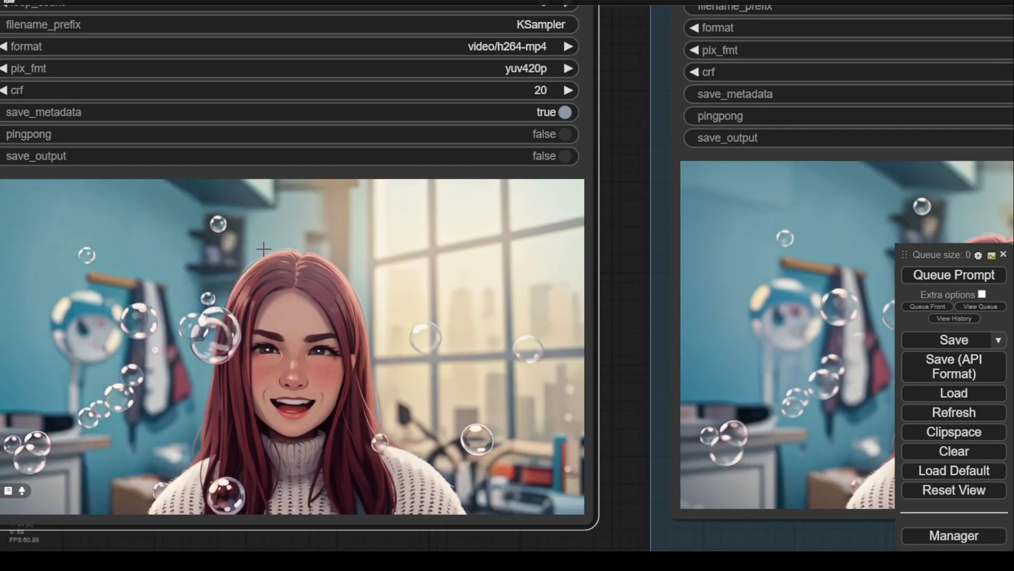
pyautogui.scroll(2, 268, 242)
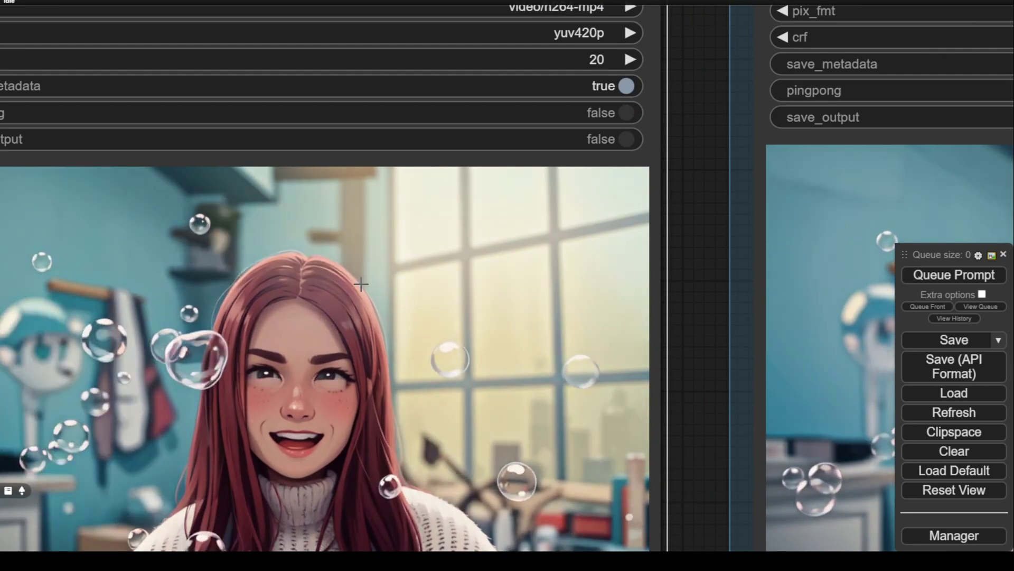
# Check the smoothvideo preview and move its Video Combine node slightly to the right within the blue group
pyautogui.scroll(-3, 379, 290)
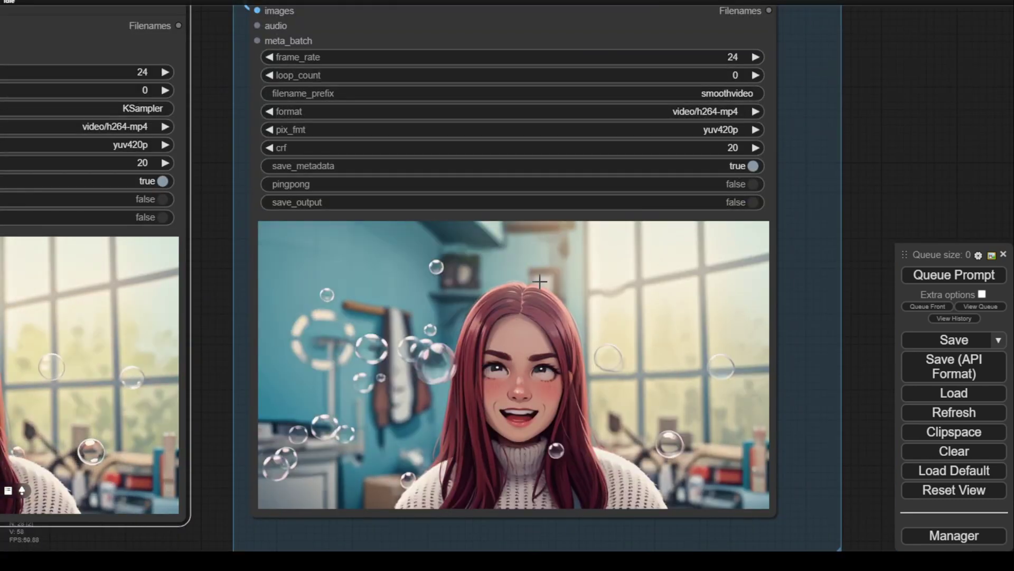
pyautogui.scroll(-2, 539, 282)
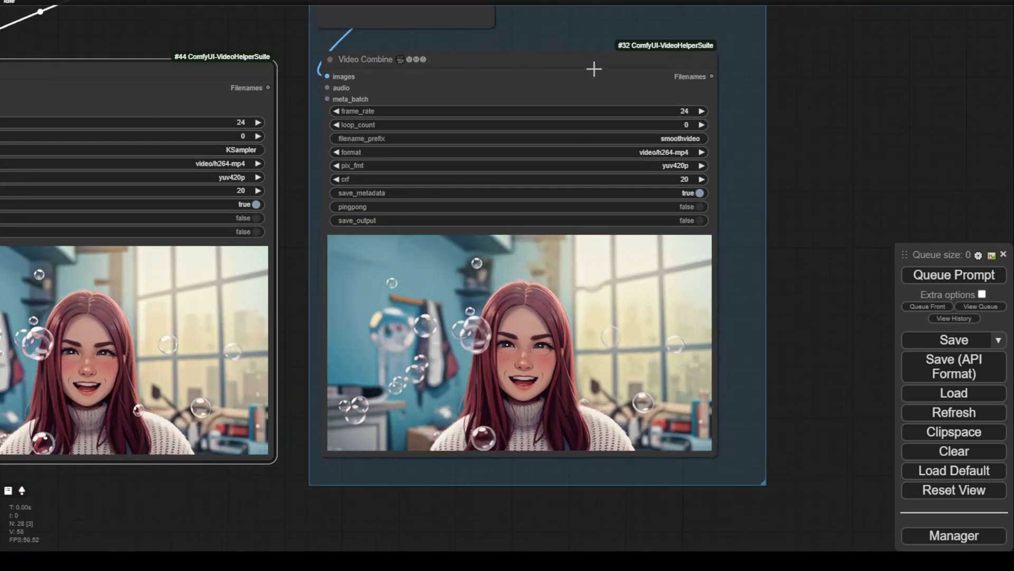
pyautogui.moveTo(595, 67); pyautogui.dragTo(608, 64)
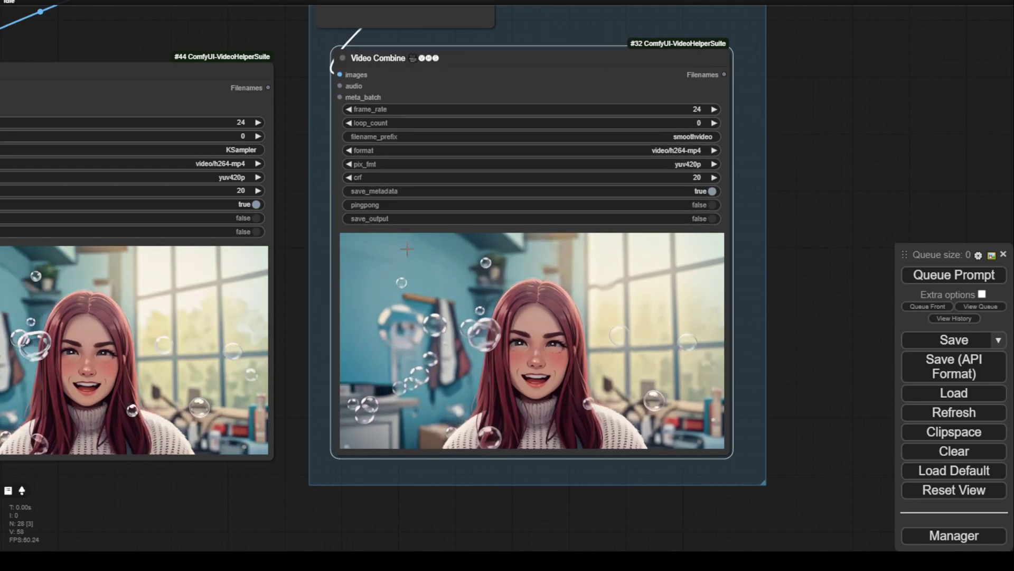
# Review the Smooth Video node's settings and inspect the face, window and background detail in the smoothvideo preview
pyautogui.moveTo(764, 182); pyautogui.dragTo(845, 382)
pyautogui.scroll(2, 451, 71)
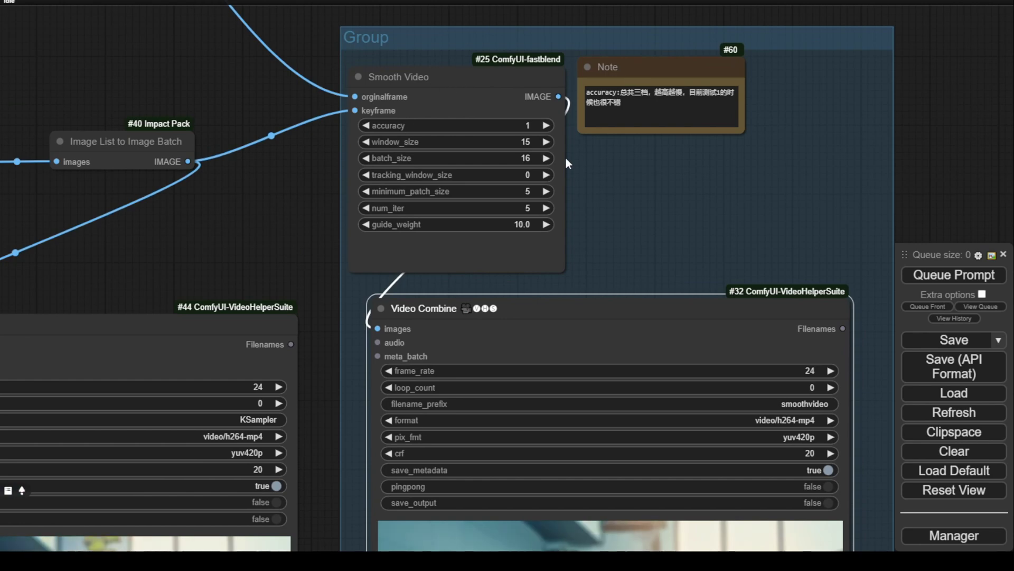
pyautogui.scroll(5, 556, 206)
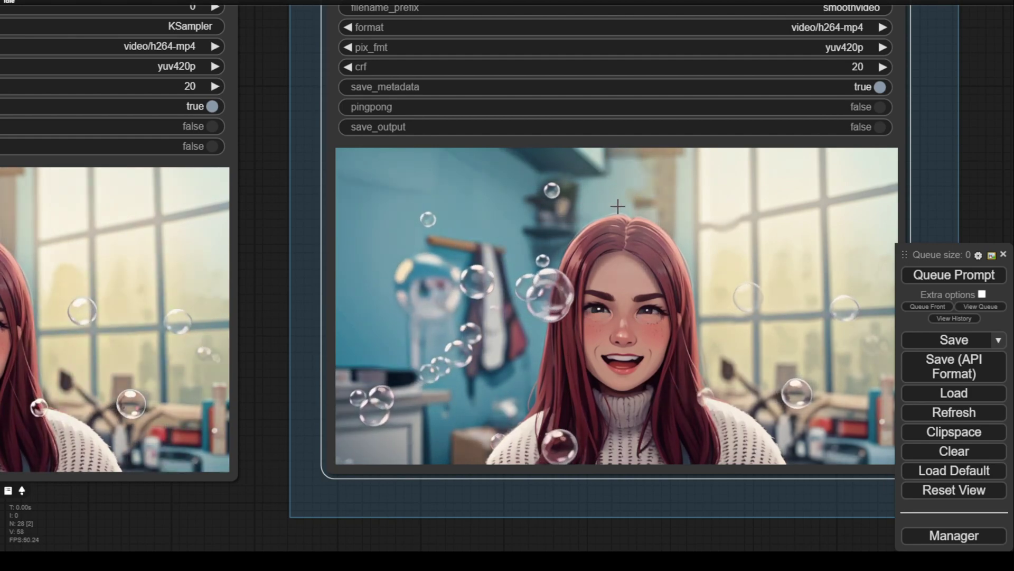
pyautogui.scroll(5, 707, 238)
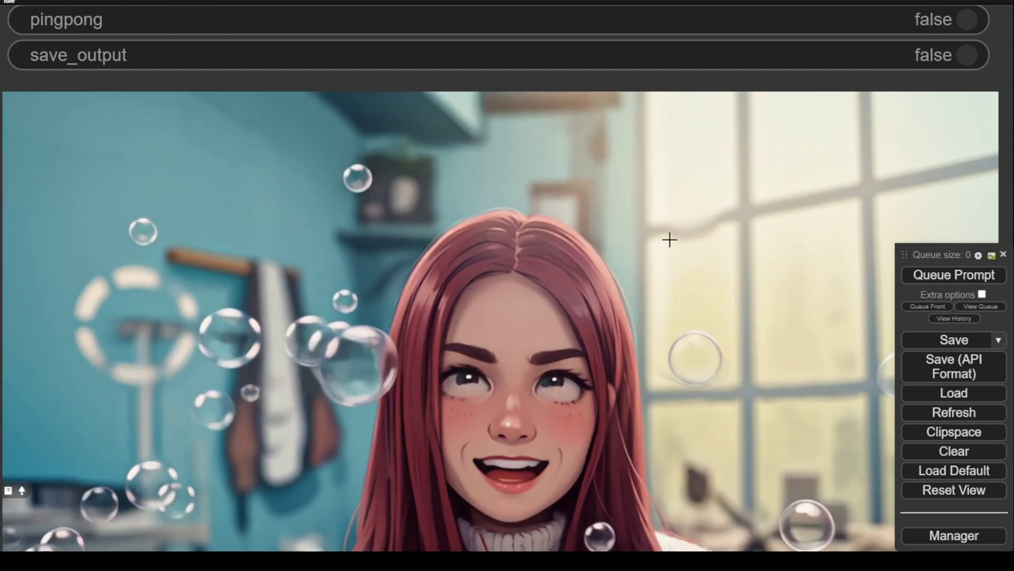
pyautogui.scroll(-3, 694, 229)
pyautogui.scroll(-3, 695, 230)
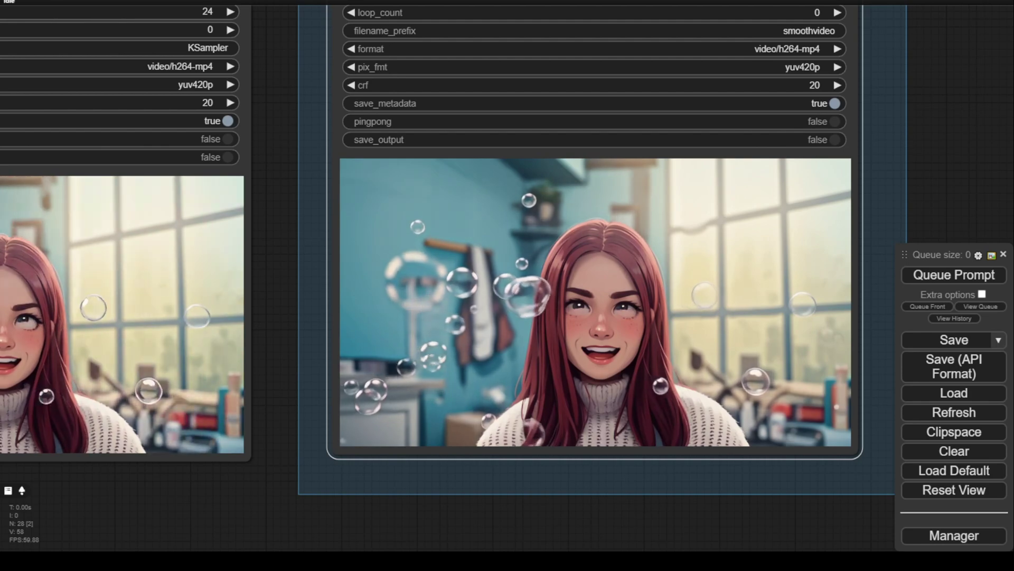
# Move the Load Video (Path) node up and to the left, away from the Load Video note
pyautogui.scroll(-6, 661, 494)
pyautogui.moveTo(197, 288); pyautogui.dragTo(740, 509)
pyautogui.scroll(-4, 461, 496)
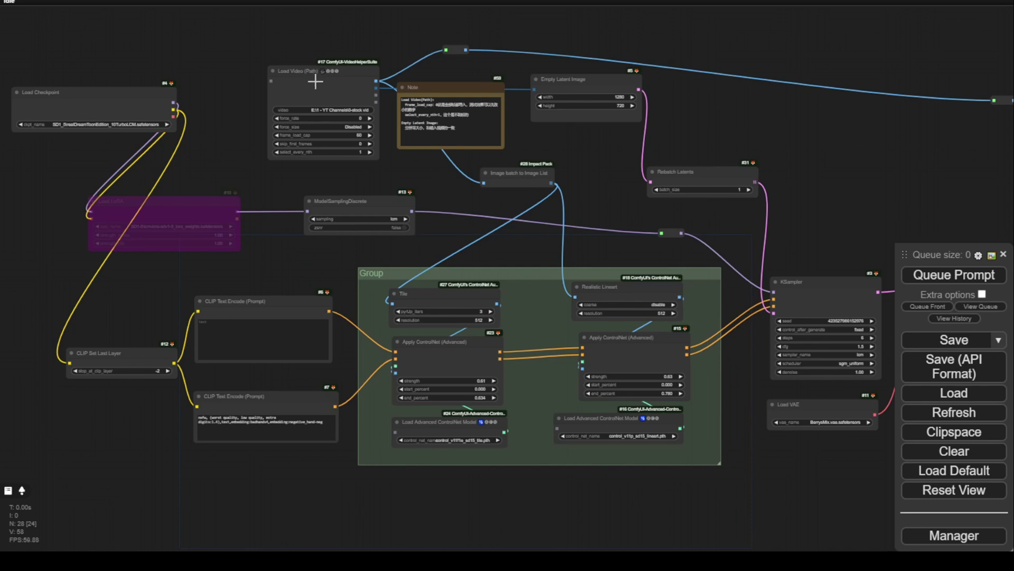
pyautogui.moveTo(319, 72); pyautogui.dragTo(289, 46)
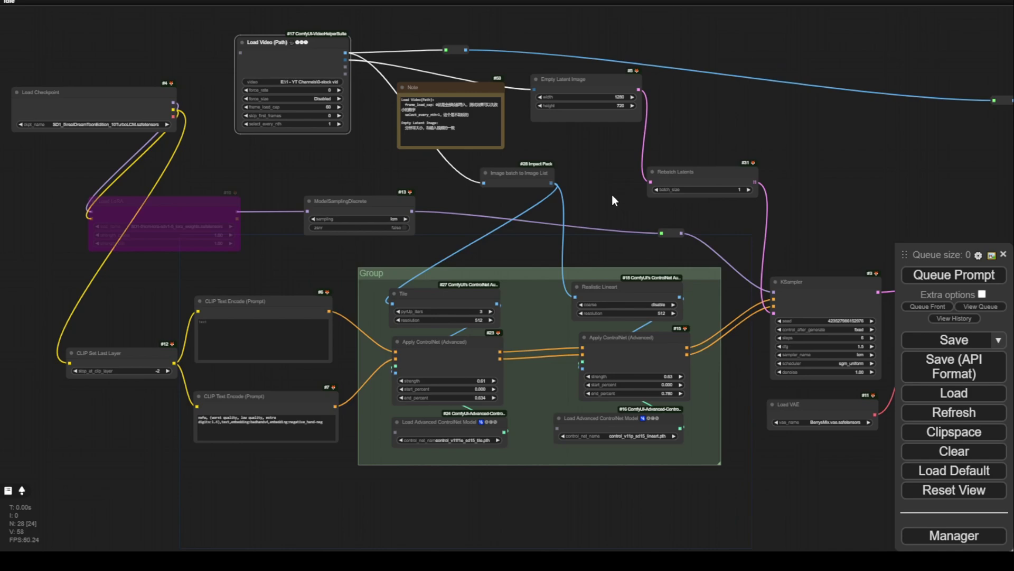
# Examine the Video Combine previews, the KSampler and Load VAE settings, and the earlier YouTube tutorial on Stable Diffusion video to anime style
pyautogui.moveTo(612, 196); pyautogui.dragTo(4, 53)
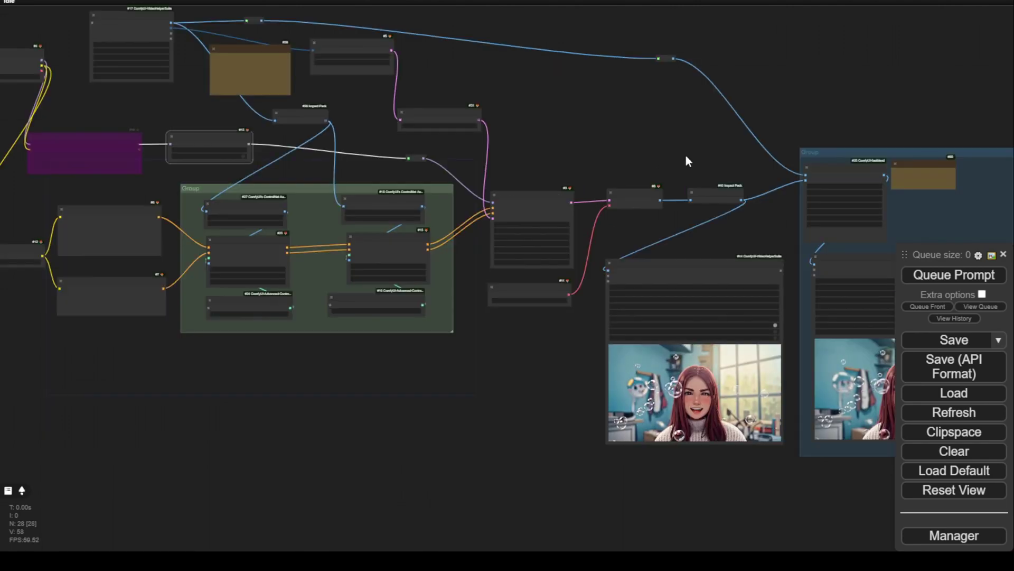
pyautogui.moveTo(686, 162); pyautogui.dragTo(421, 138)
pyautogui.scroll(5, 531, 345)
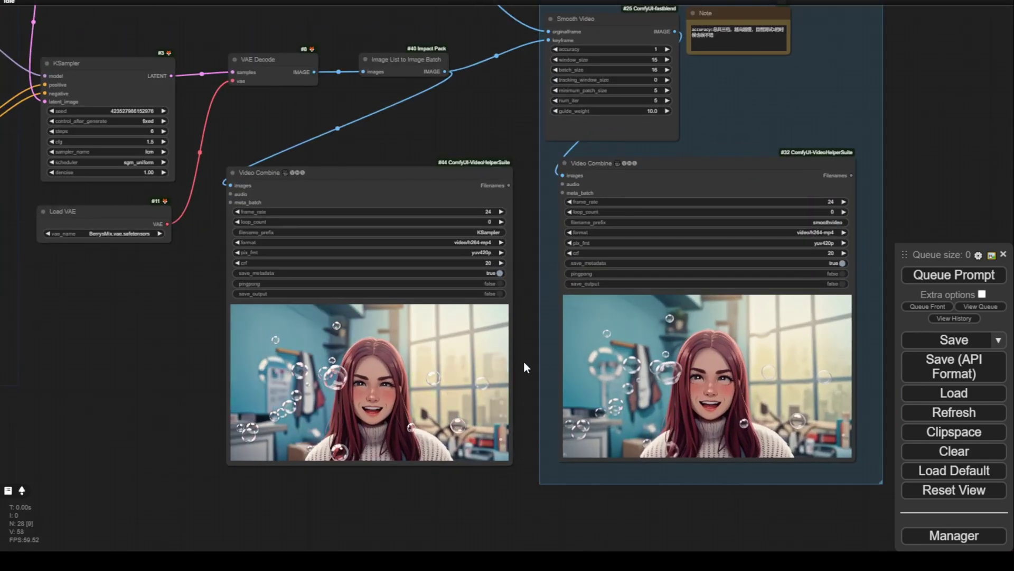
pyautogui.moveTo(522, 357); pyautogui.dragTo(503, 305)
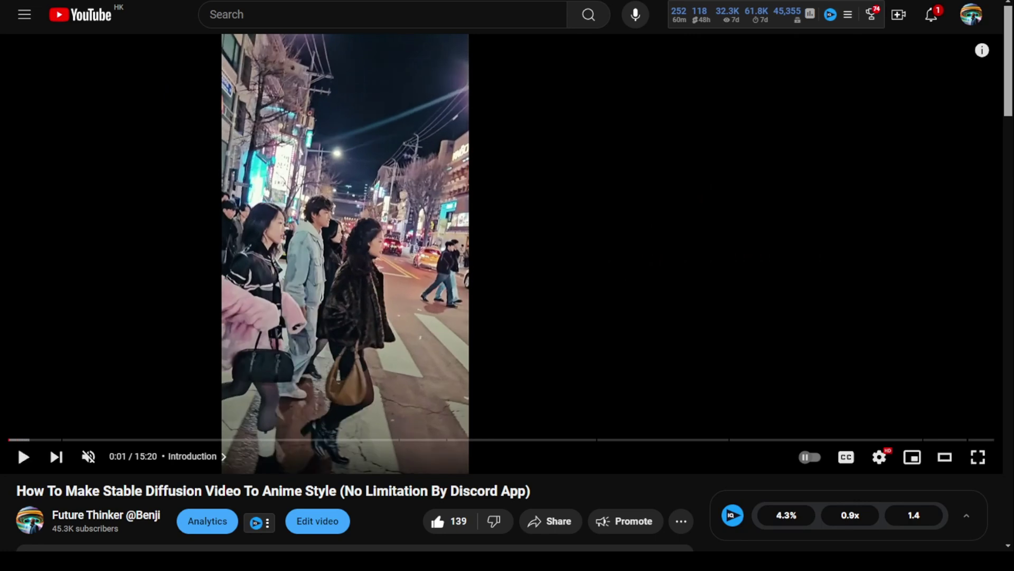
pyautogui.click(388, 288)
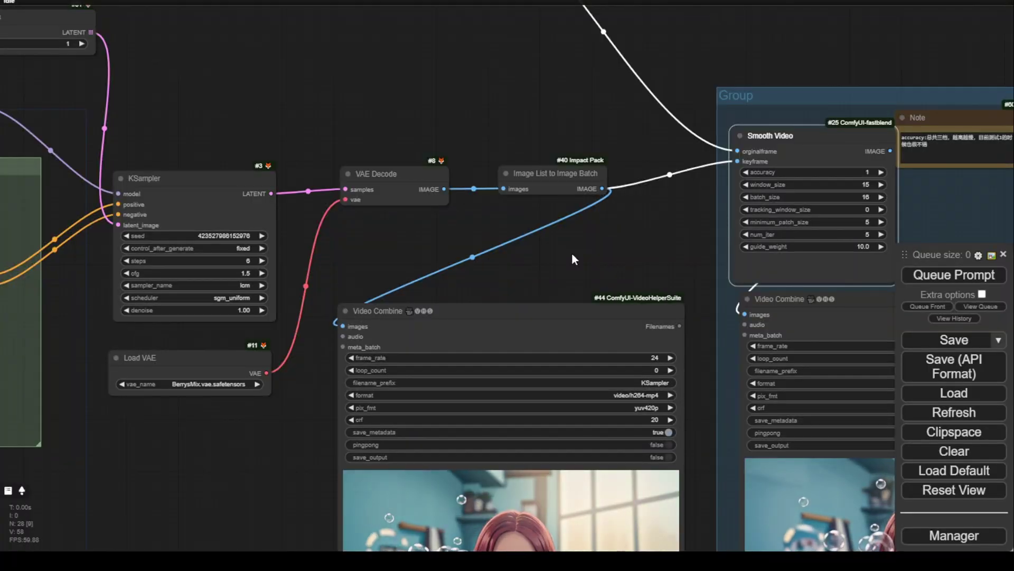
pyautogui.moveTo(570, 253); pyautogui.dragTo(592, 68)
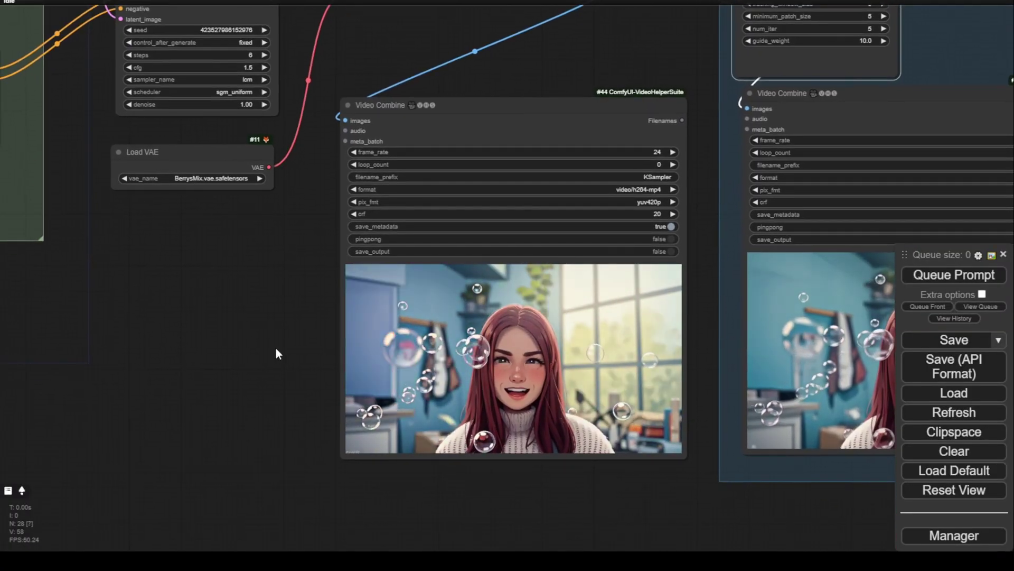
pyautogui.moveTo(228, 263); pyautogui.dragTo(432, 430)
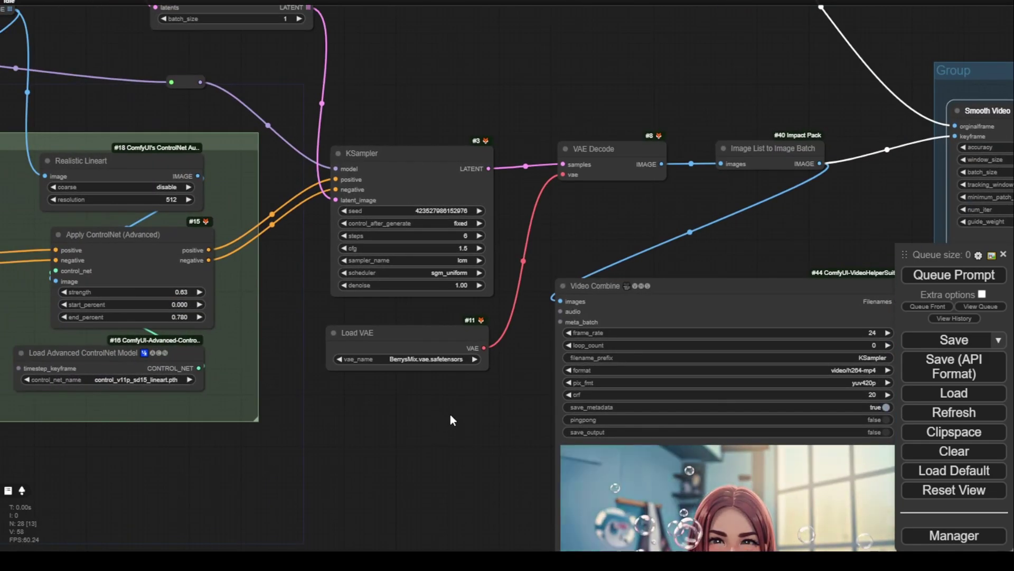
pyautogui.scroll(7, 450, 414)
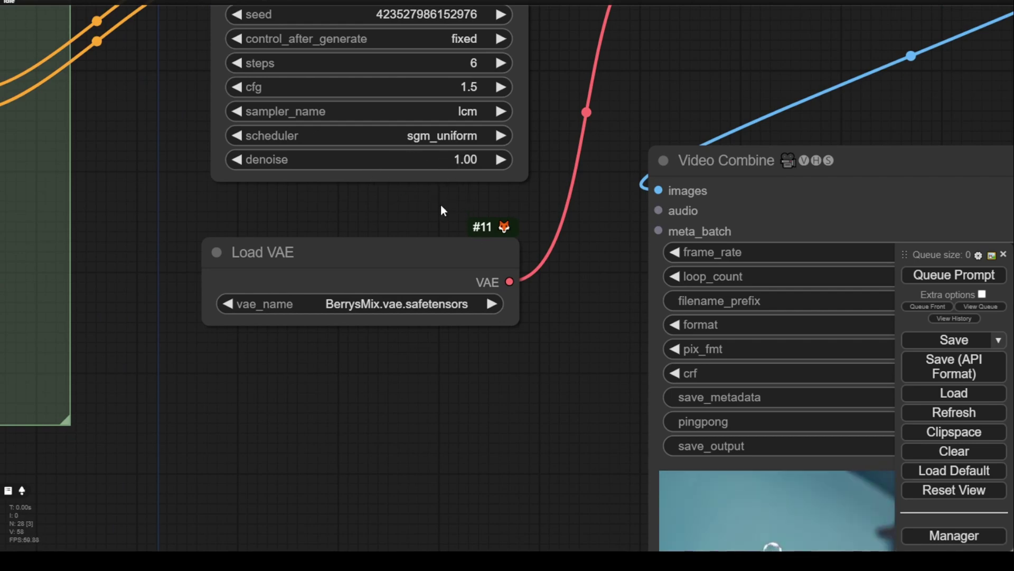
pyautogui.moveTo(441, 207); pyautogui.dragTo(451, 310)
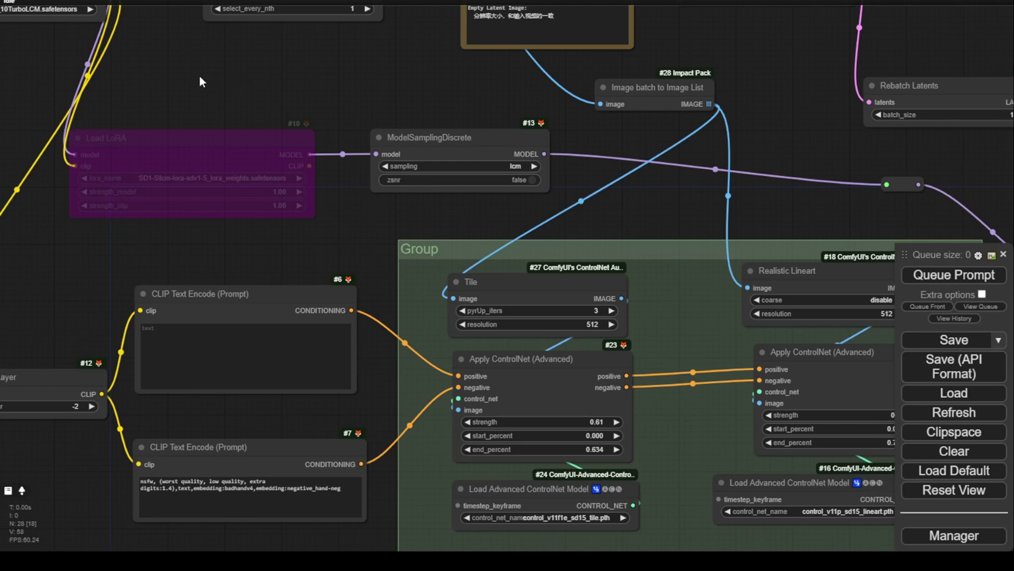
# Load the 671091 Woman Beach Coast stock video into the Load Video (Path) node and queue the prompt
pyautogui.moveTo(205, 74); pyautogui.dragTo(207, 313)
pyautogui.scroll(3, 279, 240)
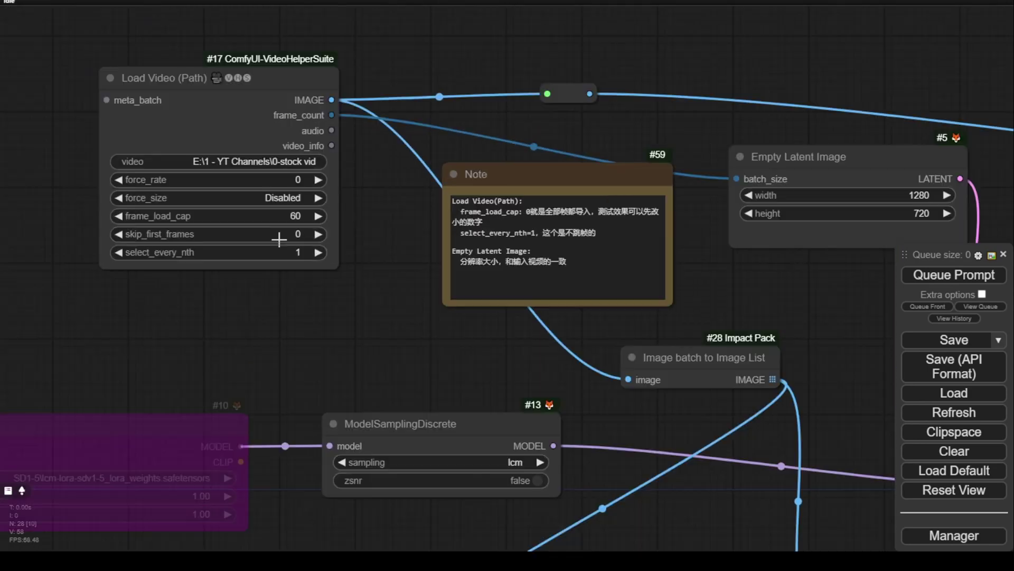
pyautogui.click(259, 159)
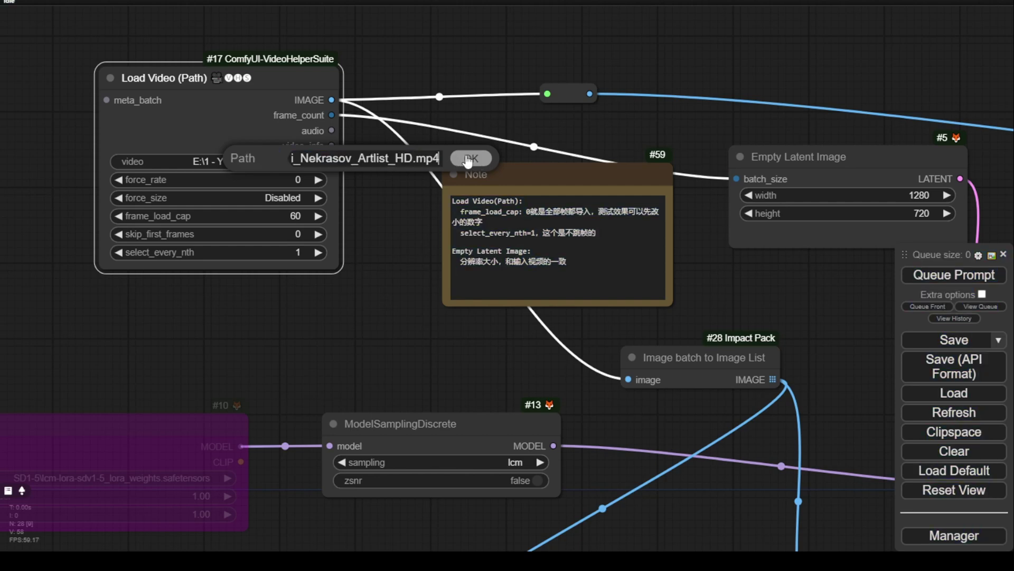
pyautogui.click(470, 158)
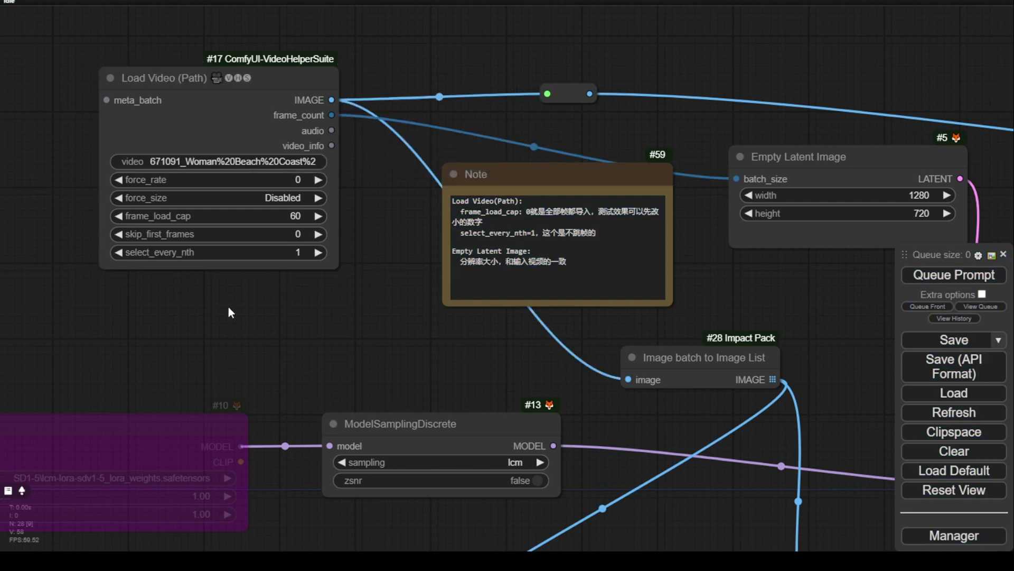
pyautogui.scroll(-3, 249, 302)
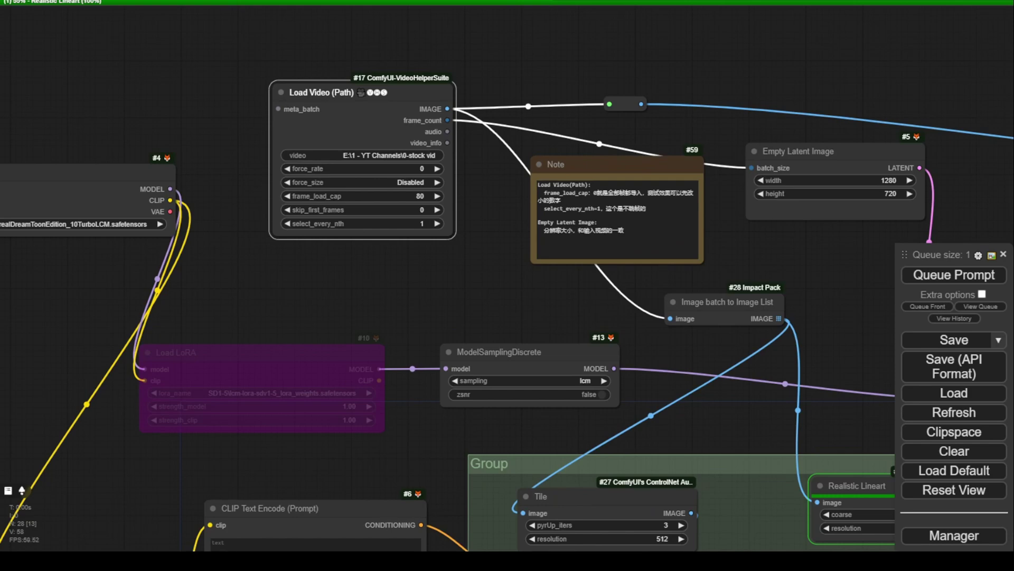
# Follow the queued run from the ControlNet group through the KSampler to both Video Combine nodes
pyautogui.moveTo(844, 434); pyautogui.dragTo(362, 205)
pyautogui.scroll(-2, 732, 165)
pyautogui.moveTo(732, 166); pyautogui.dragTo(392, 34)
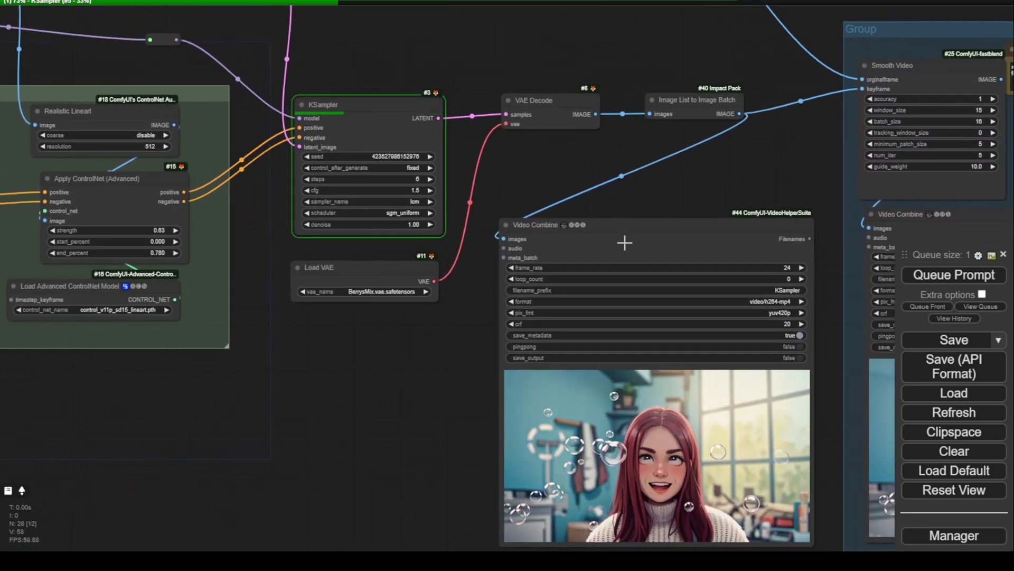
pyautogui.moveTo(667, 194); pyautogui.dragTo(541, 208)
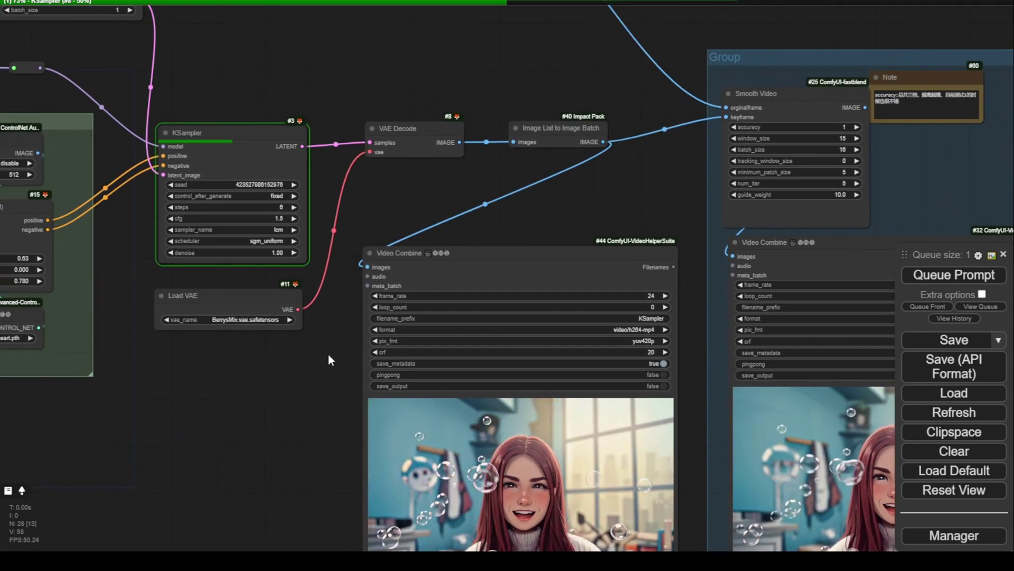
pyautogui.scroll(3, 299, 270)
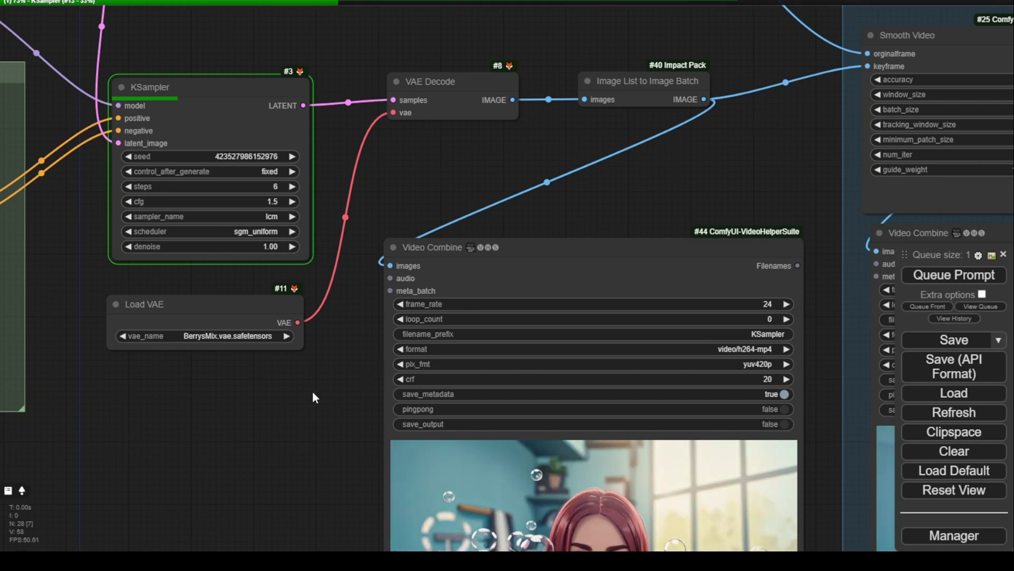
pyautogui.moveTo(304, 376); pyautogui.dragTo(214, 325)
pyautogui.scroll(-2, 217, 317)
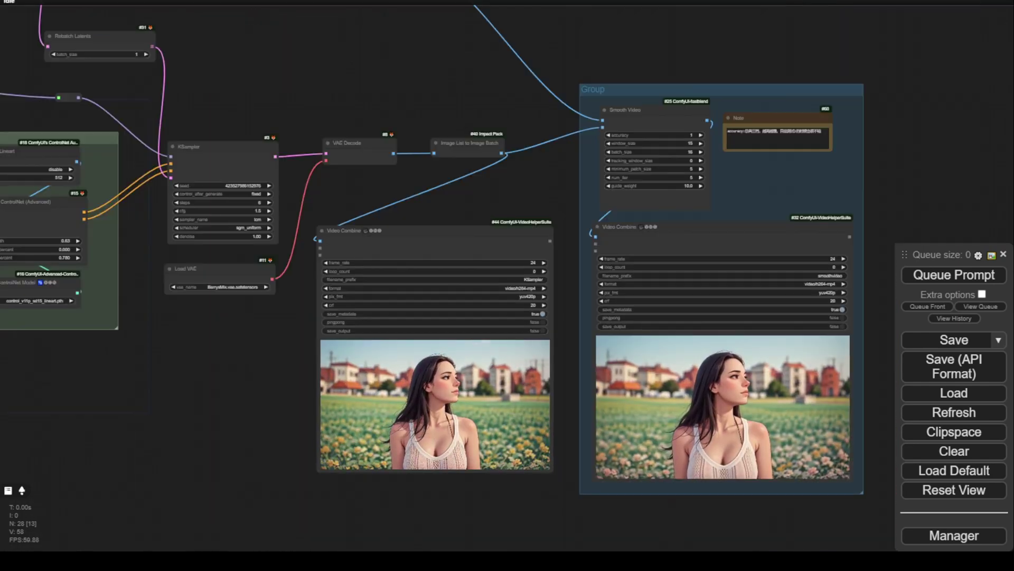
# Compare the KSampler and smoothvideo previews of the woman in the flower field with the earlier YouTube tutorial's anime footage
pyautogui.scroll(6, 503, 410)
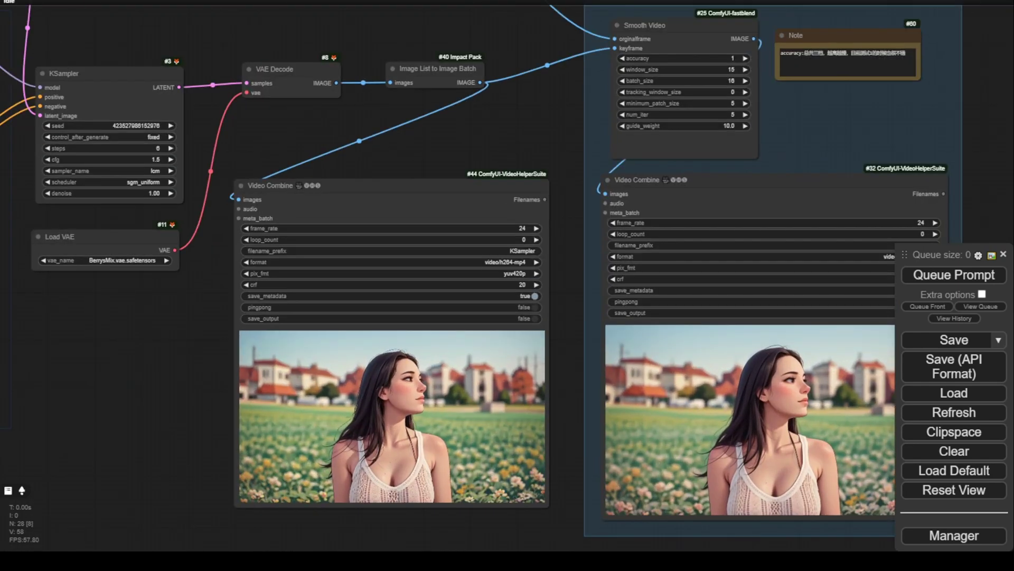
pyautogui.hscroll(2, 462, 205)
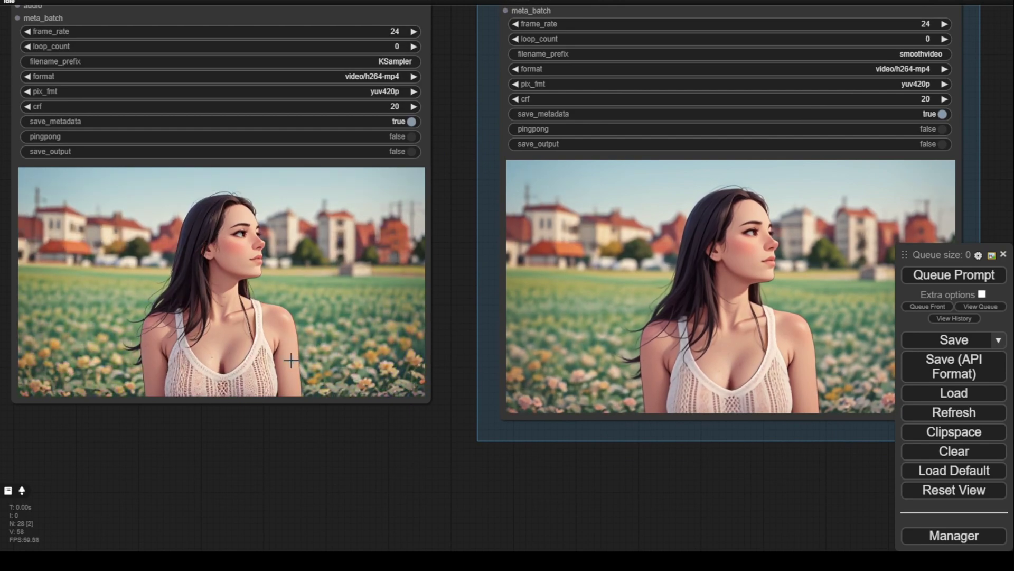
pyautogui.hscroll(-3, 275, 492)
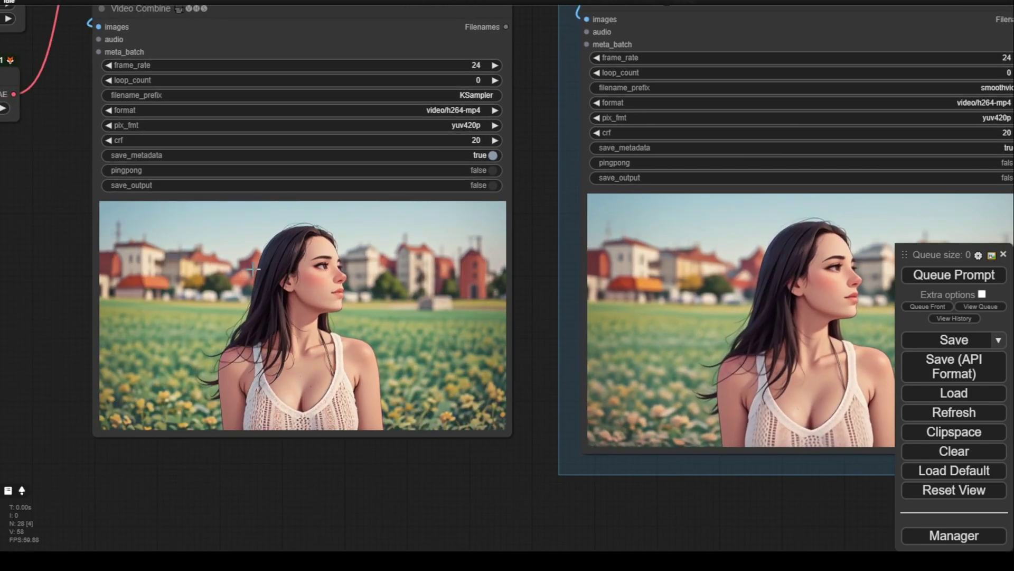
pyautogui.hscroll(10, 311, 506)
pyautogui.scroll(1, 312, 506)
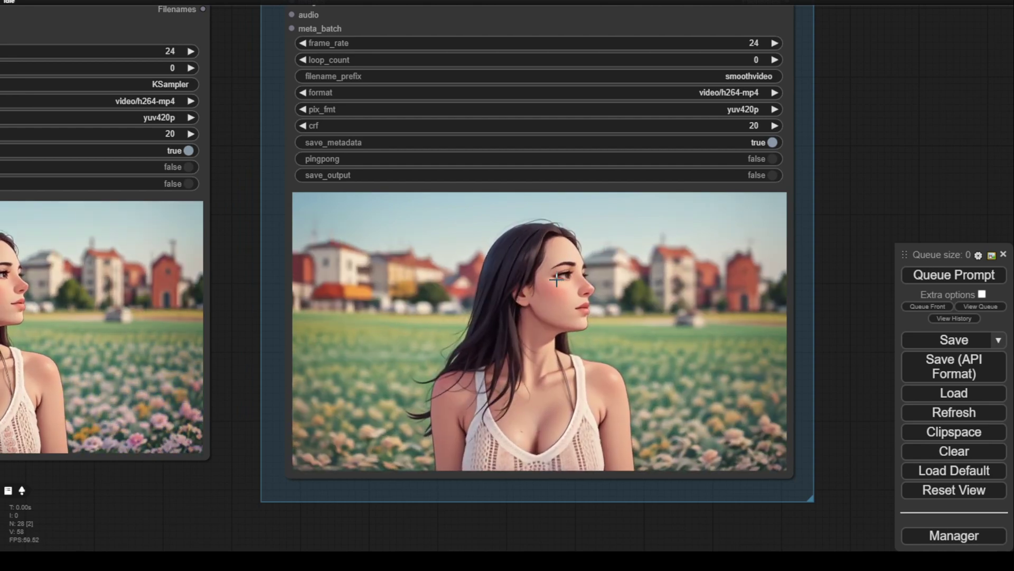
pyautogui.scroll(3, 627, 301)
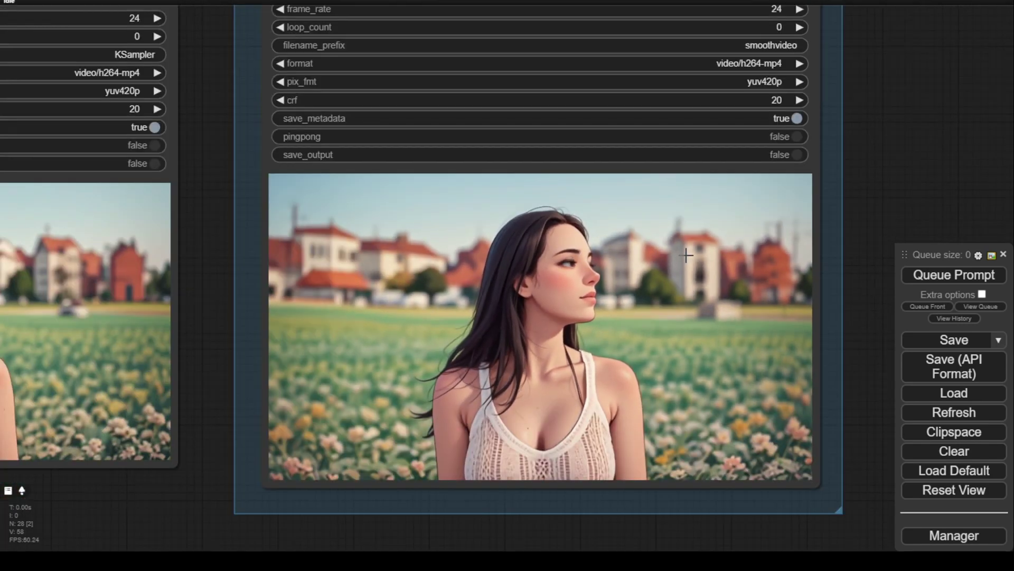
pyautogui.scroll(-4, 681, 255)
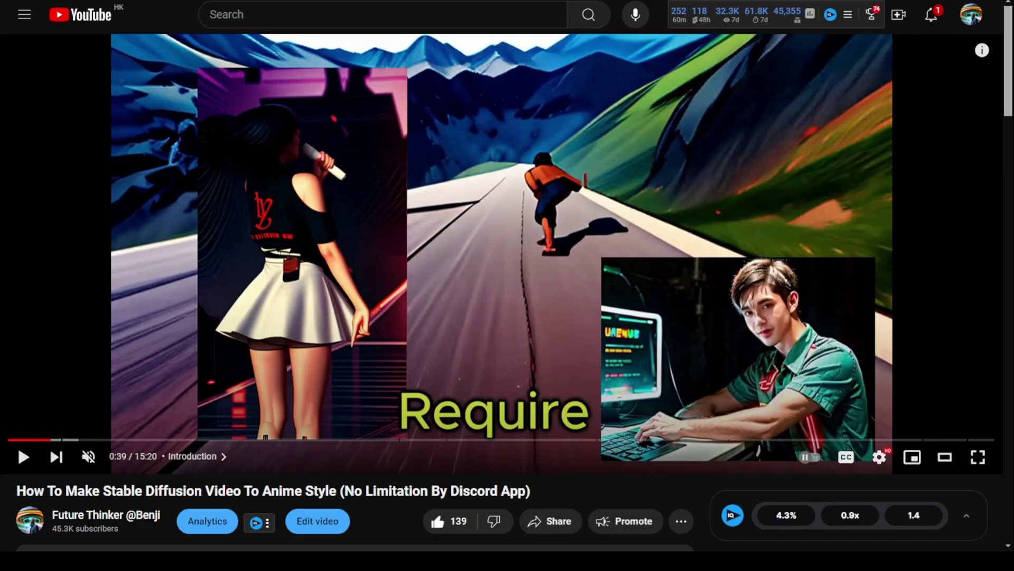
pyautogui.click(131, 231)
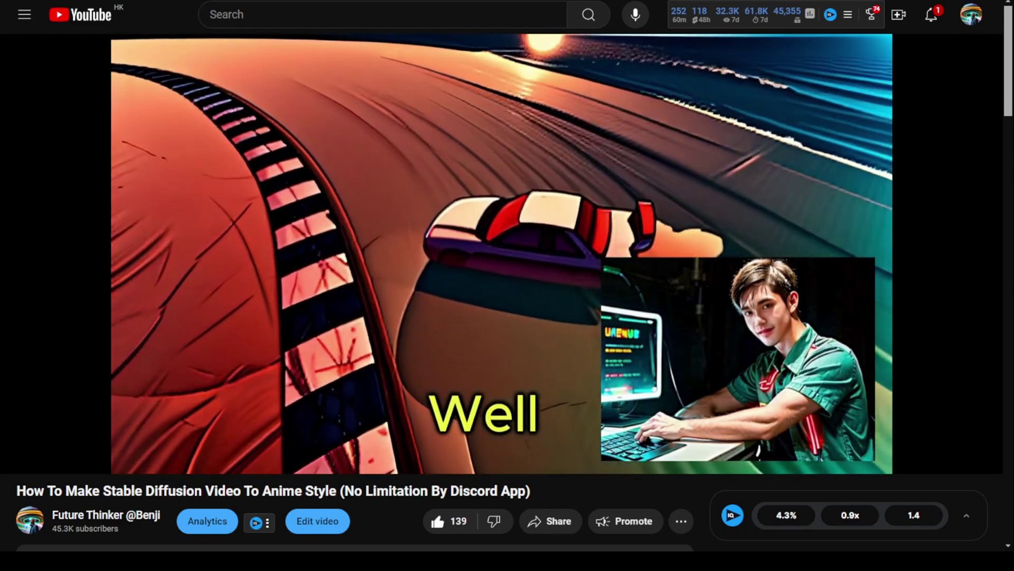
# Switch the Load Checkpoint model to SD1_5\realDream_turboLCM7SD15.safetensors and run the workflow again
pyautogui.click(430, 309)
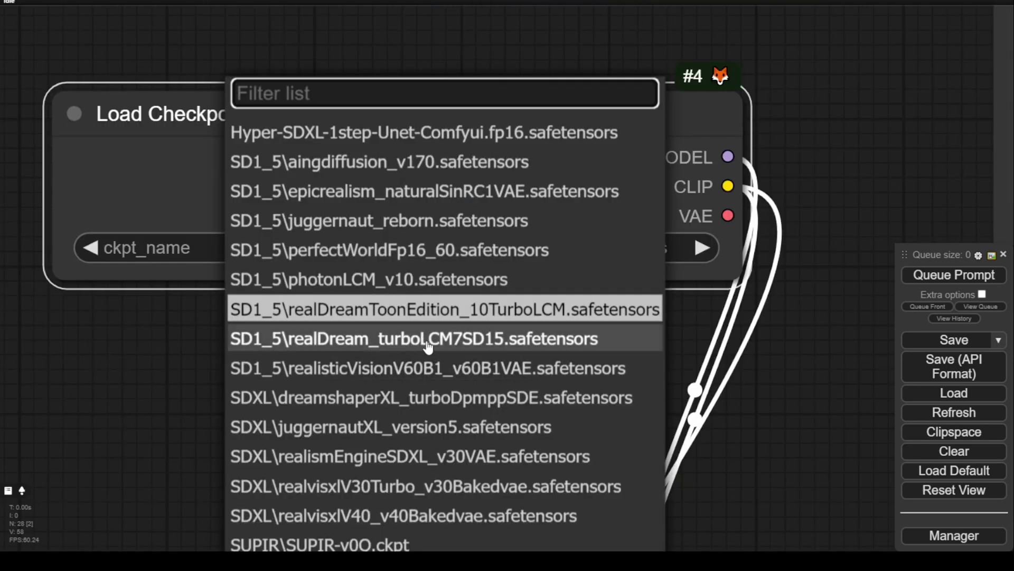
pyautogui.click(427, 341)
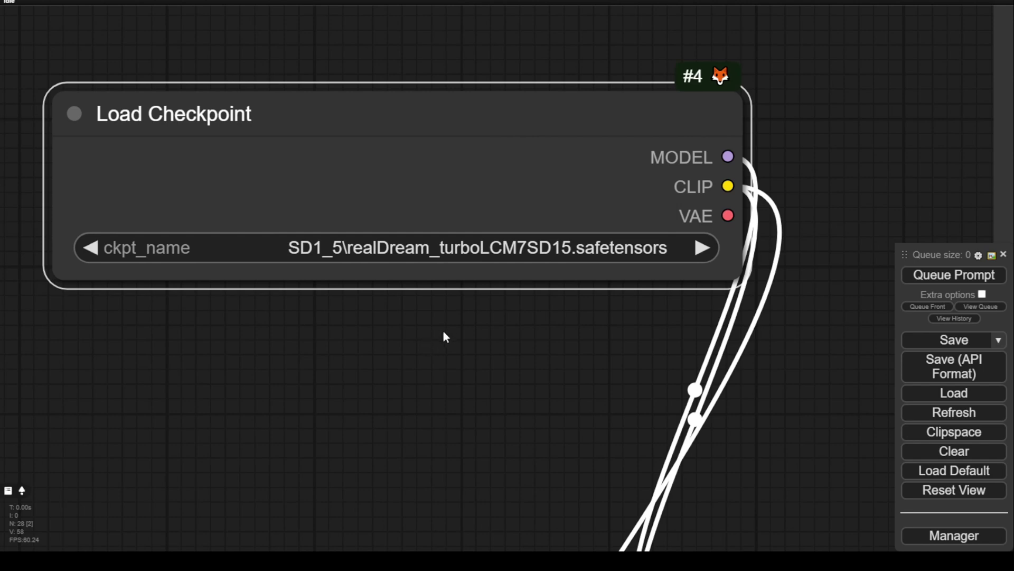
pyautogui.moveTo(449, 340); pyautogui.dragTo(330, 325)
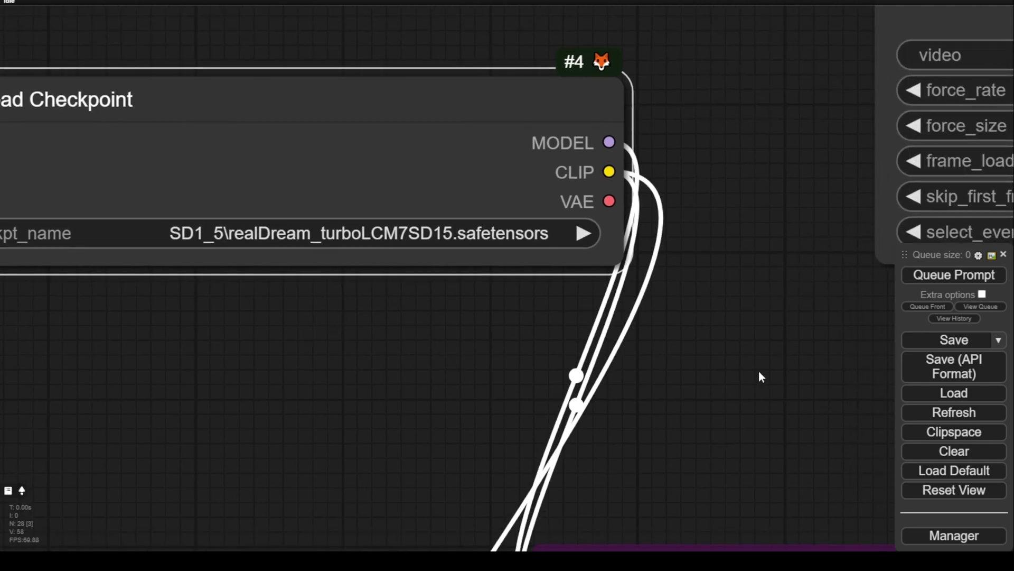
pyautogui.scroll(-10, 760, 373)
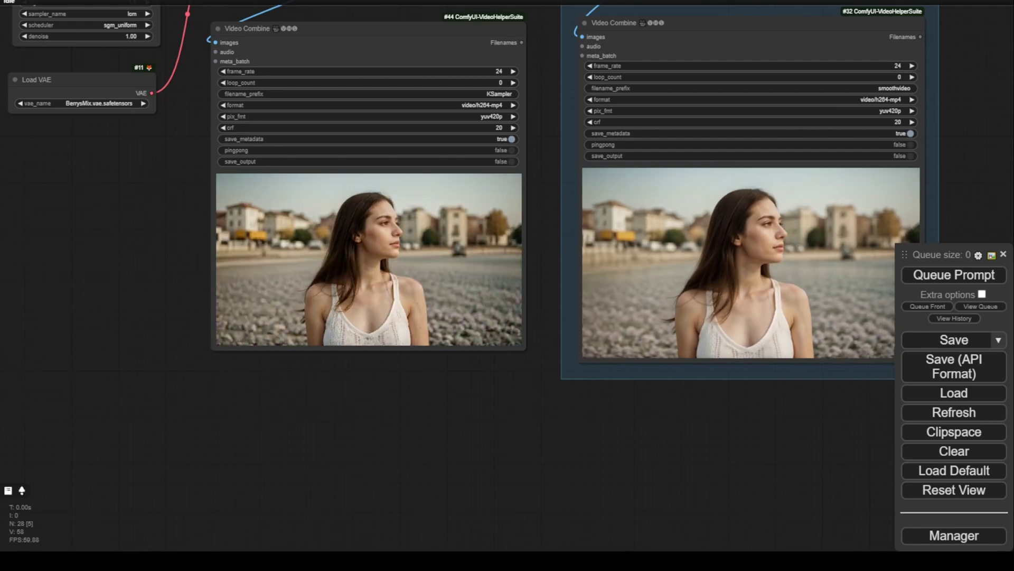
# Compare the KSampler and smoothvideo previews produced with the realDream_turboLCM7SD15 checkpoint, checking face and background detail
pyautogui.moveTo(508, 375); pyautogui.dragTo(336, 437)
pyautogui.scroll(3, 349, 436)
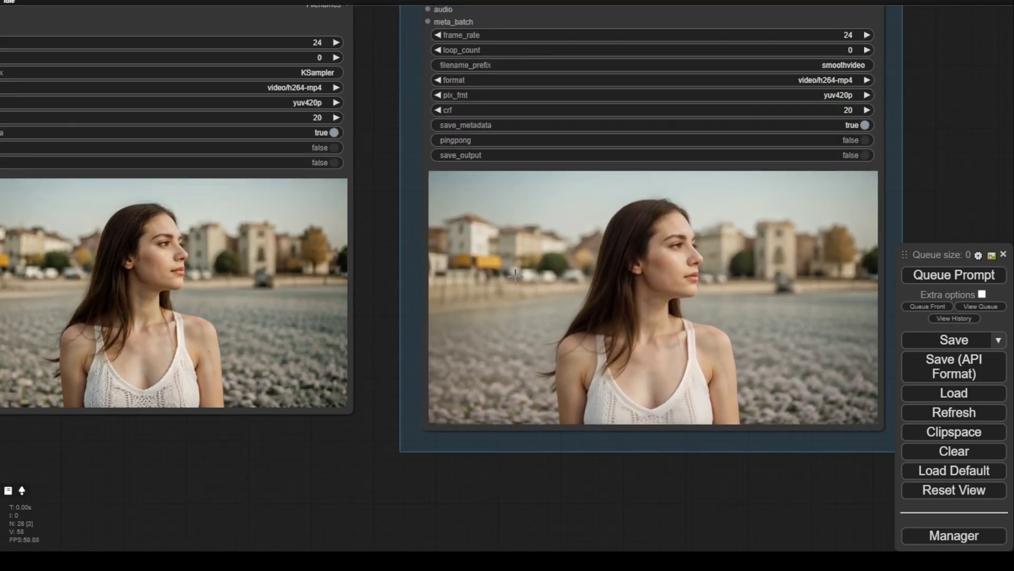
pyautogui.moveTo(338, 458); pyautogui.dragTo(380, 467)
# Add an IPAdapter Advanced node to the empty canvas between the Rebatch Latents and VAE Decode nodes
pyautogui.scroll(-2, 395, 479)
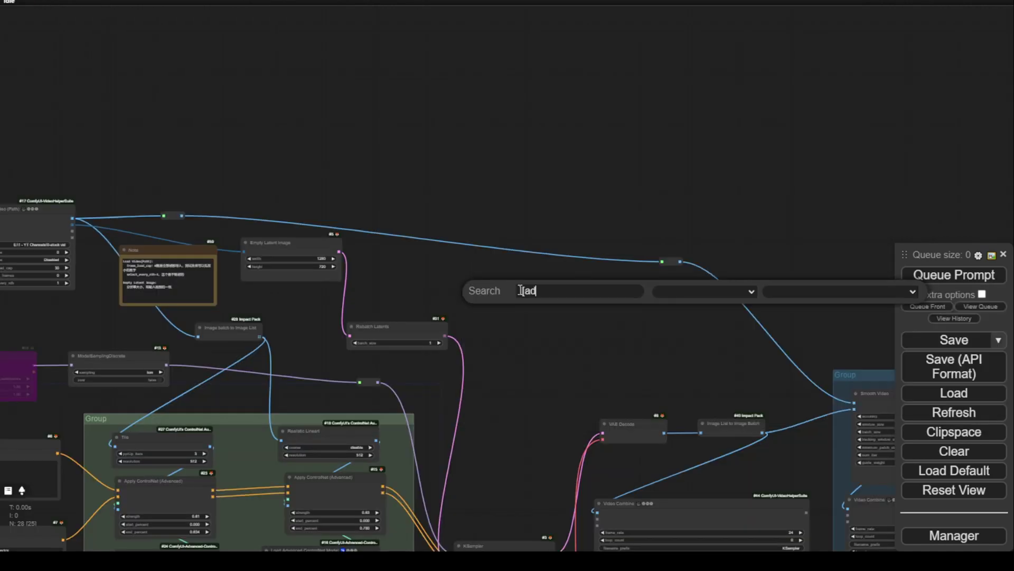
pyautogui.write('dater v')
pyautogui.press('Return')
pyautogui.scroll(4, 603, 296)
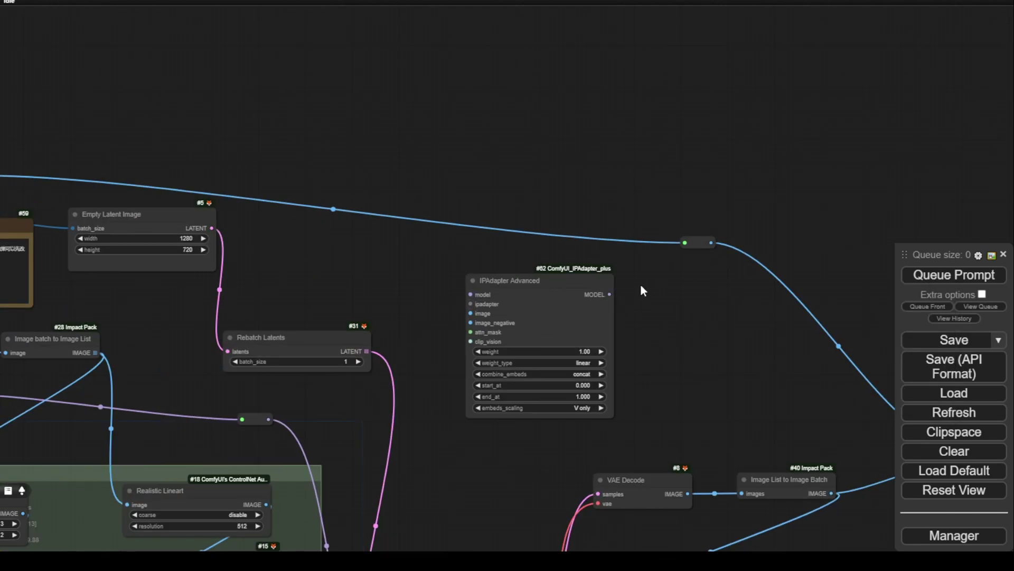
# Place the IPAdapter Advanced node above the KSampler and route the rerouted model connection through it into the KSampler
pyautogui.moveTo(562, 286); pyautogui.dragTo(599, 291)
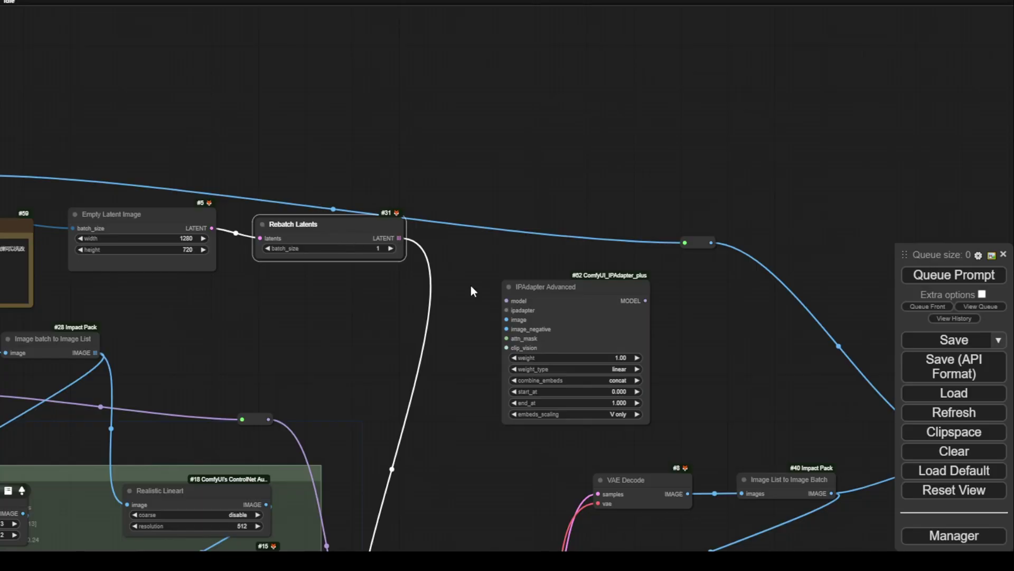
pyautogui.moveTo(523, 283); pyautogui.dragTo(463, 322)
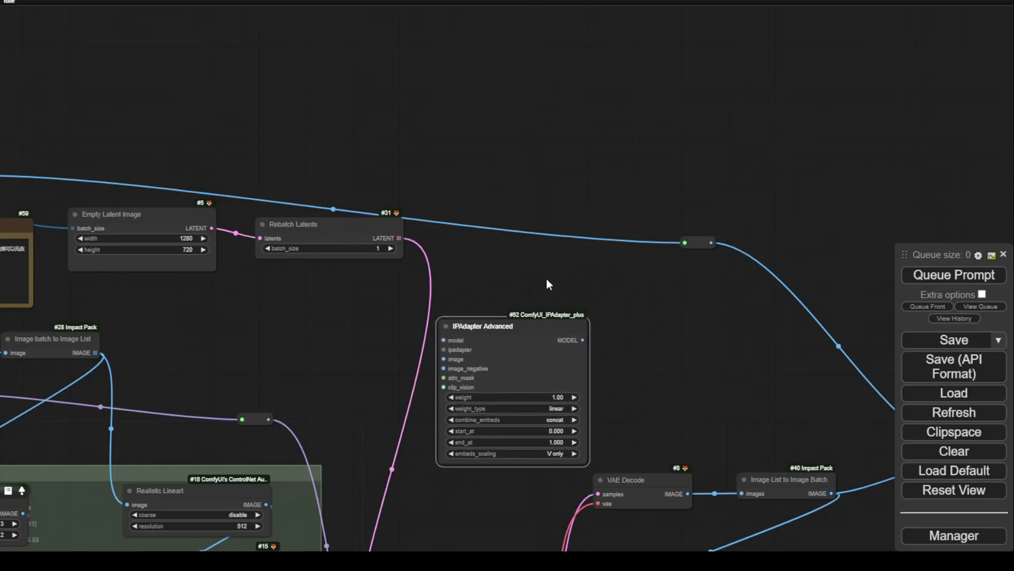
pyautogui.scroll(-5, 547, 274)
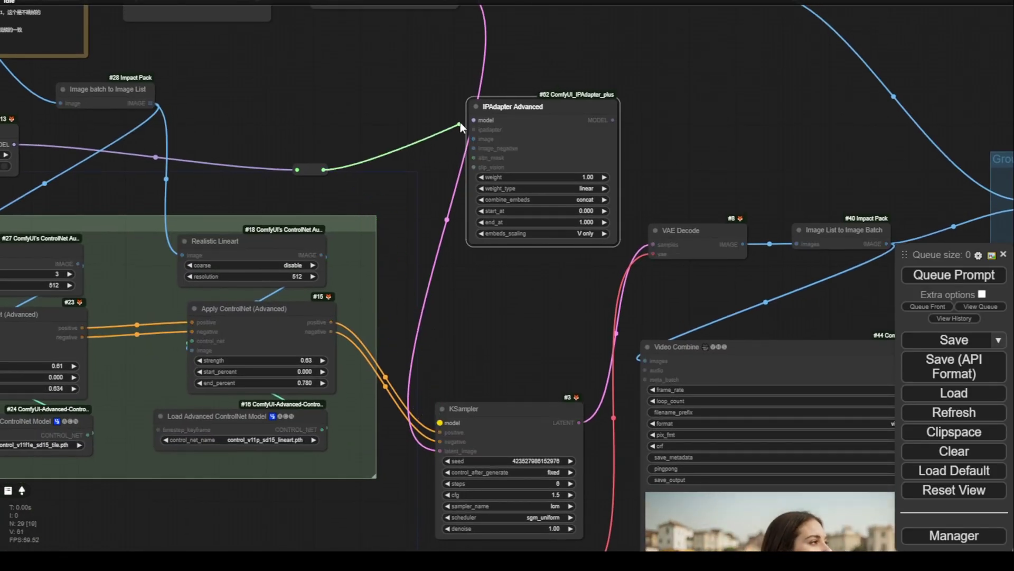
pyautogui.moveTo(471, 120); pyautogui.dragTo(473, 120)
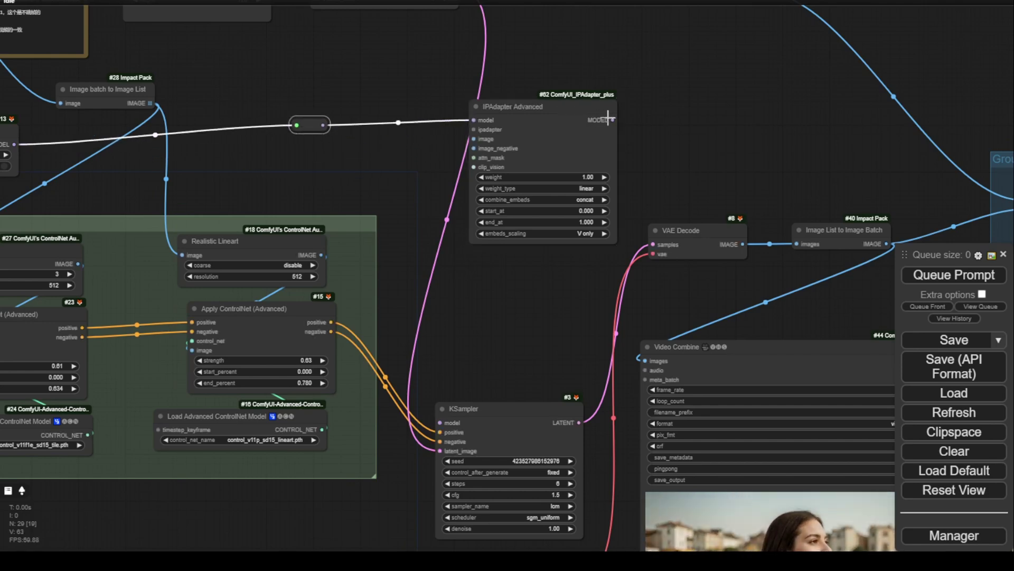
pyautogui.moveTo(608, 117); pyautogui.dragTo(627, 127)
pyautogui.moveTo(441, 422); pyautogui.dragTo(441, 423)
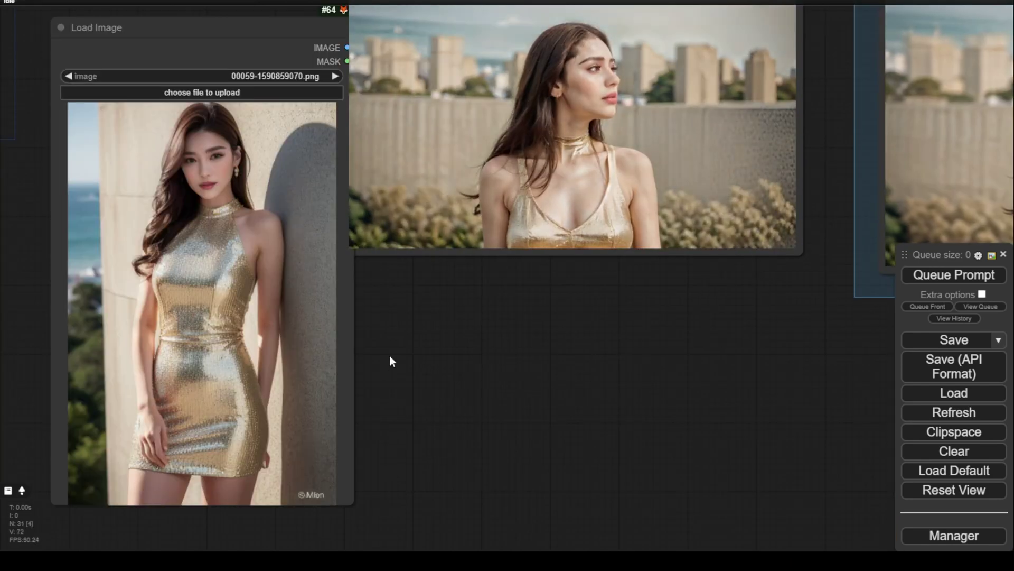
# Move the Load Image node holding the gold-dress reference clear of the KSampler video preview
pyautogui.moveTo(401, 344); pyautogui.dragTo(435, 422)
pyautogui.moveTo(296, 113); pyautogui.dragTo(238, 115)
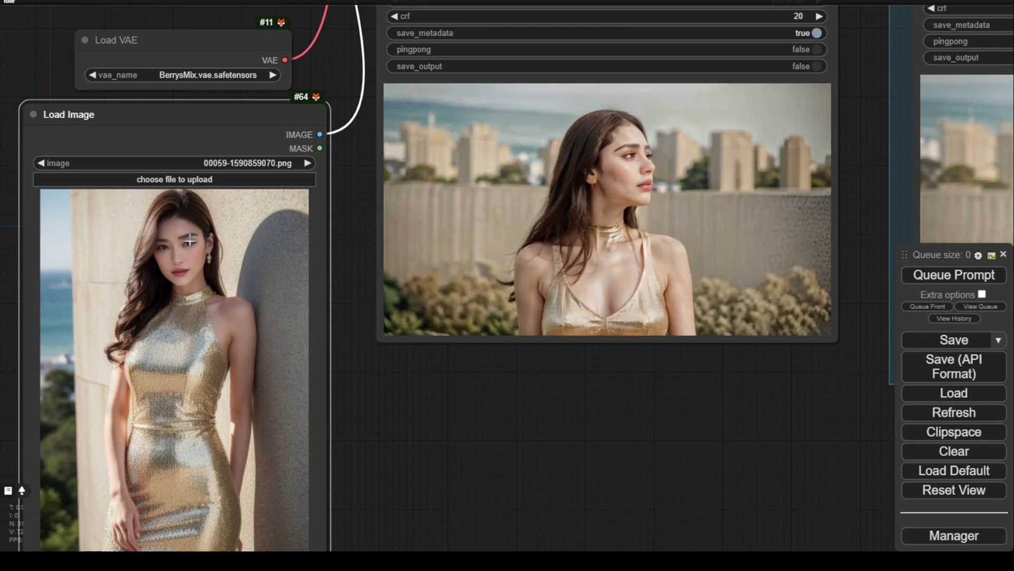
# Compare the smoothvideo and KSampler previews with the gold-dress reference image, checking the dress, hair and background
pyautogui.moveTo(679, 364); pyautogui.dragTo(643, 509)
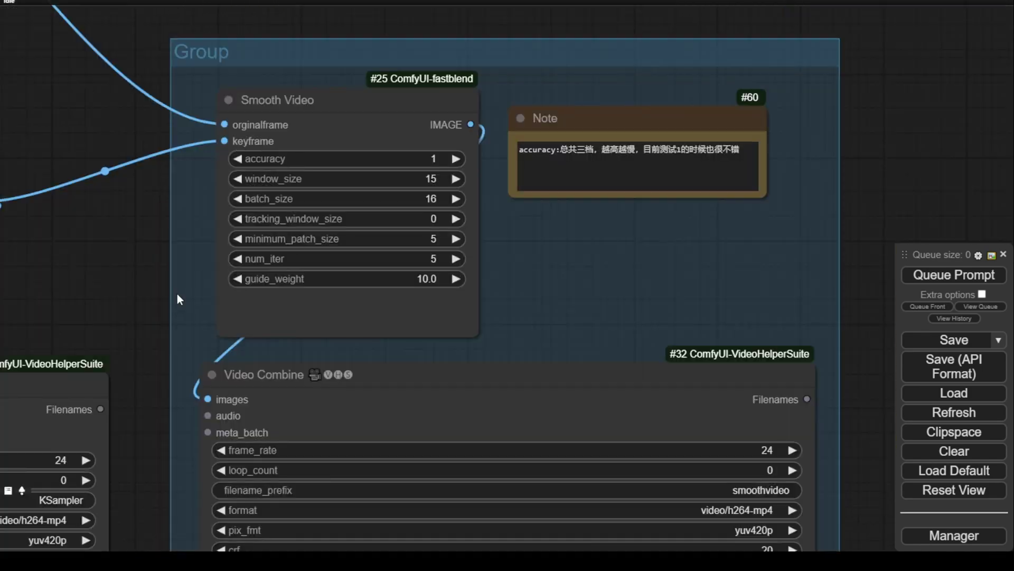
pyautogui.scroll(-3, 179, 299)
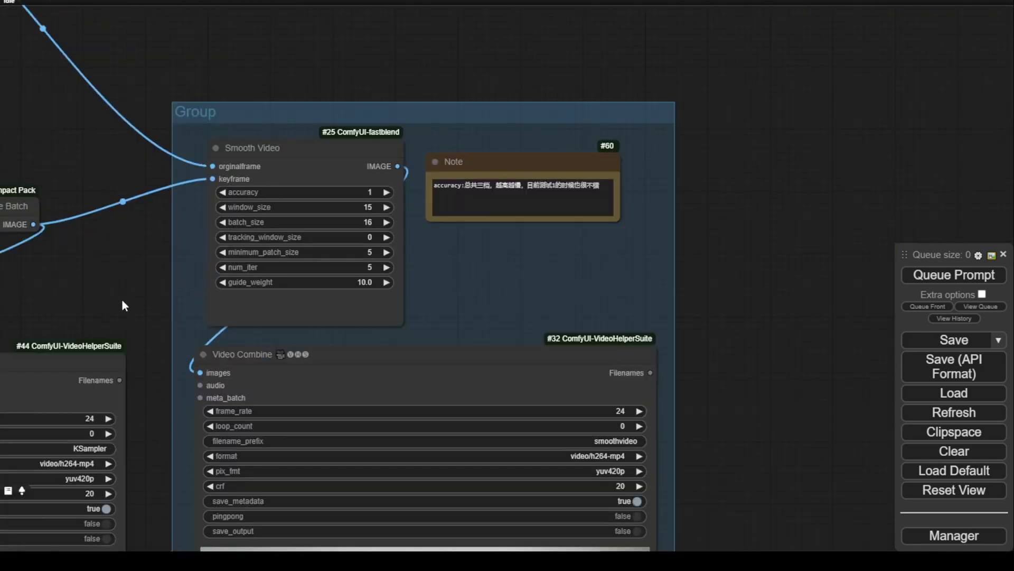
pyautogui.moveTo(160, 443); pyautogui.dragTo(152, 129)
pyautogui.scroll(3, 275, 324)
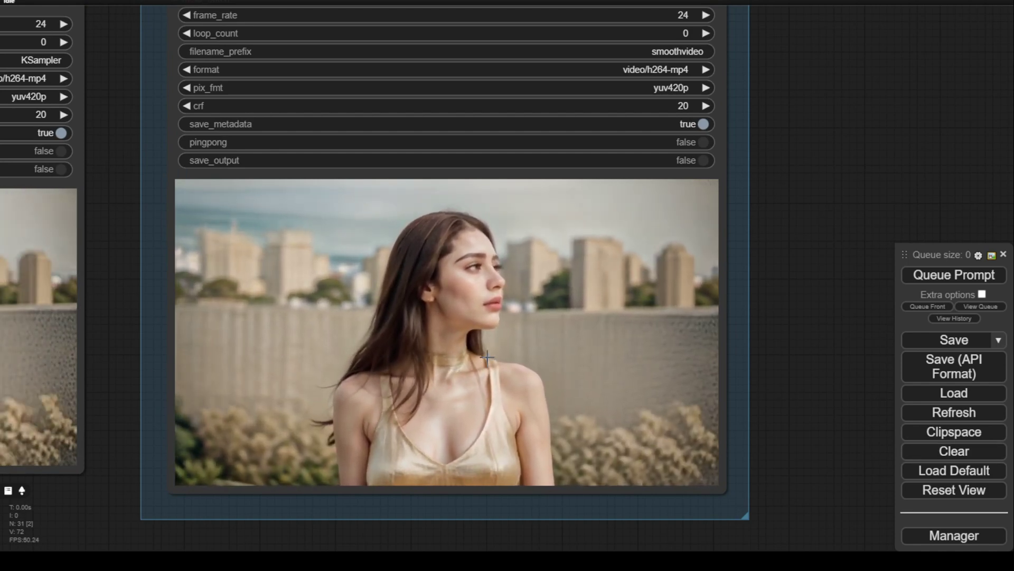
pyautogui.scroll(-1, 479, 421)
pyautogui.scroll(-1, 478, 421)
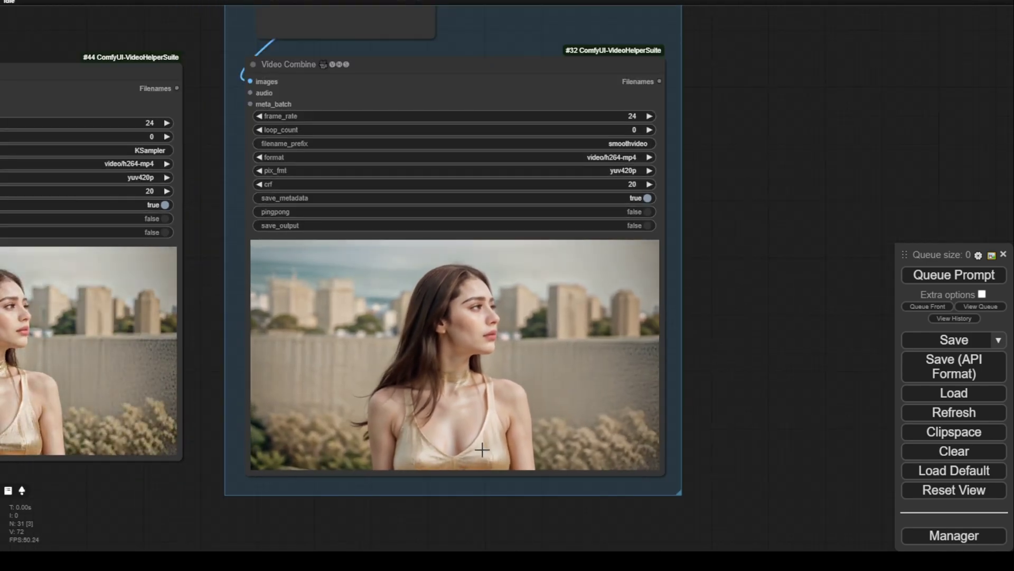
pyautogui.scroll(-1, 481, 437)
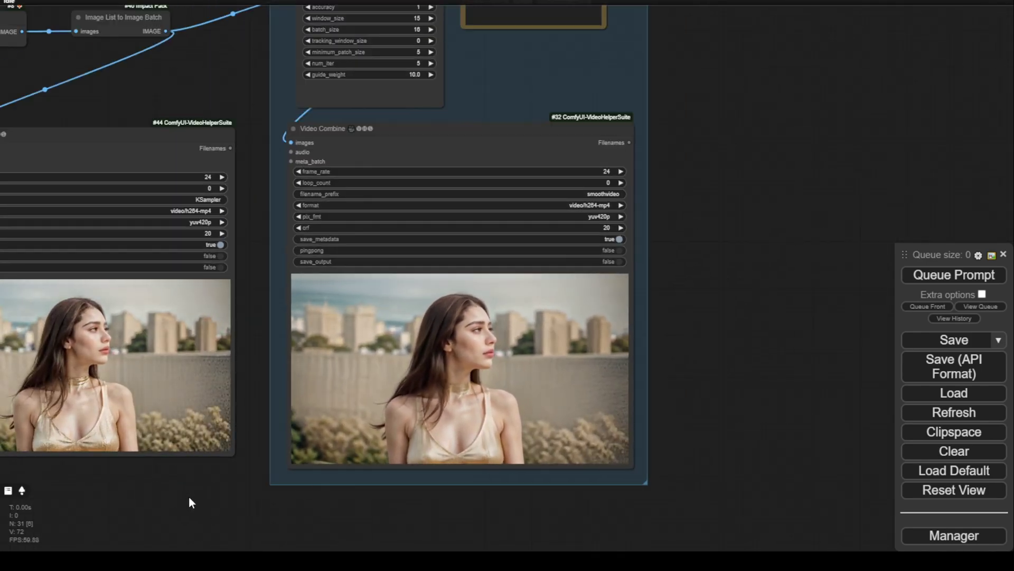
pyautogui.moveTo(188, 500); pyautogui.dragTo(580, 402)
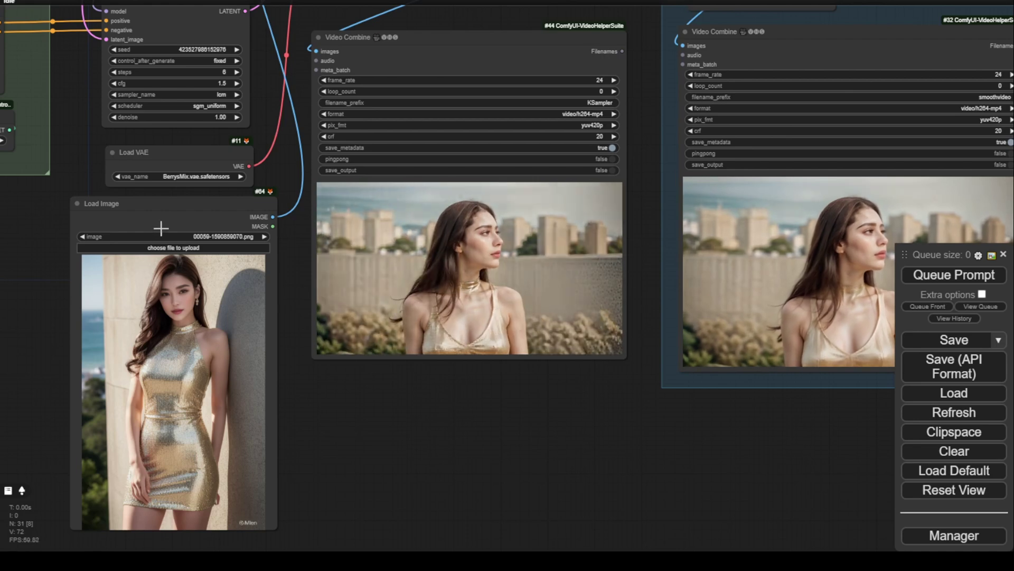
pyautogui.scroll(-3, 436, 434)
pyautogui.scroll(3, 387, 389)
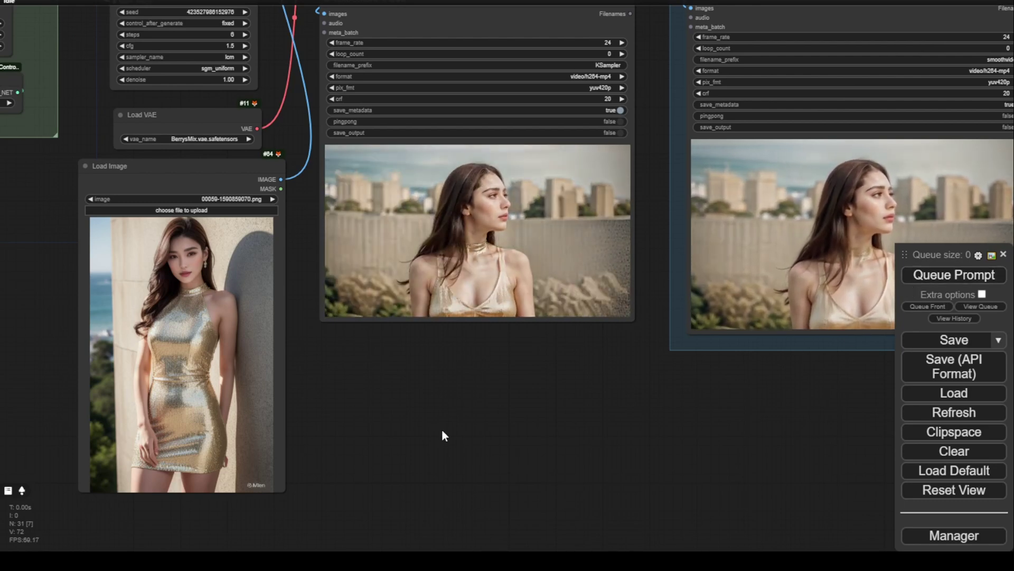
# Look over the AnimateDiff Vid2Anime workflow layout, including its instruction note and the Load Video, SEG Mask and Loader groups
pyautogui.scroll(-10, 448, 438)
pyautogui.scroll(6, 452, 331)
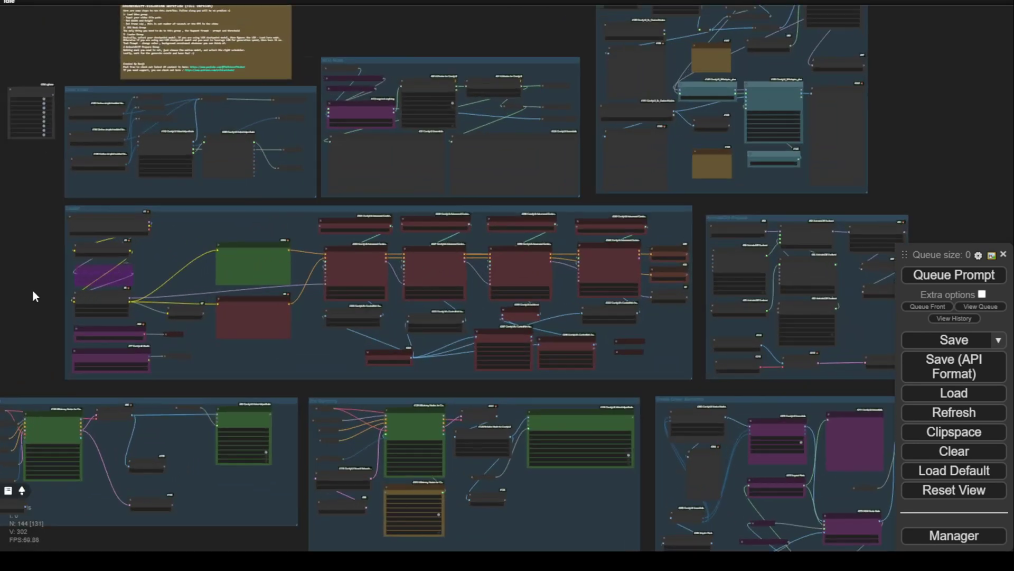
pyautogui.scroll(2, 62, 266)
pyautogui.moveTo(54, 242); pyautogui.dragTo(68, 330)
pyautogui.scroll(-2, 68, 331)
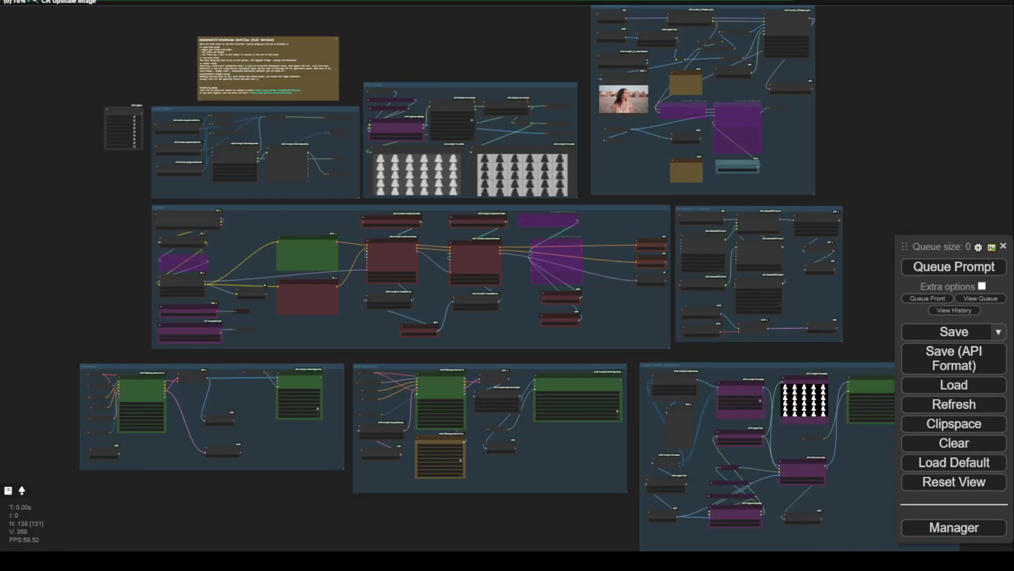
pyautogui.scroll(-3, 105, 280)
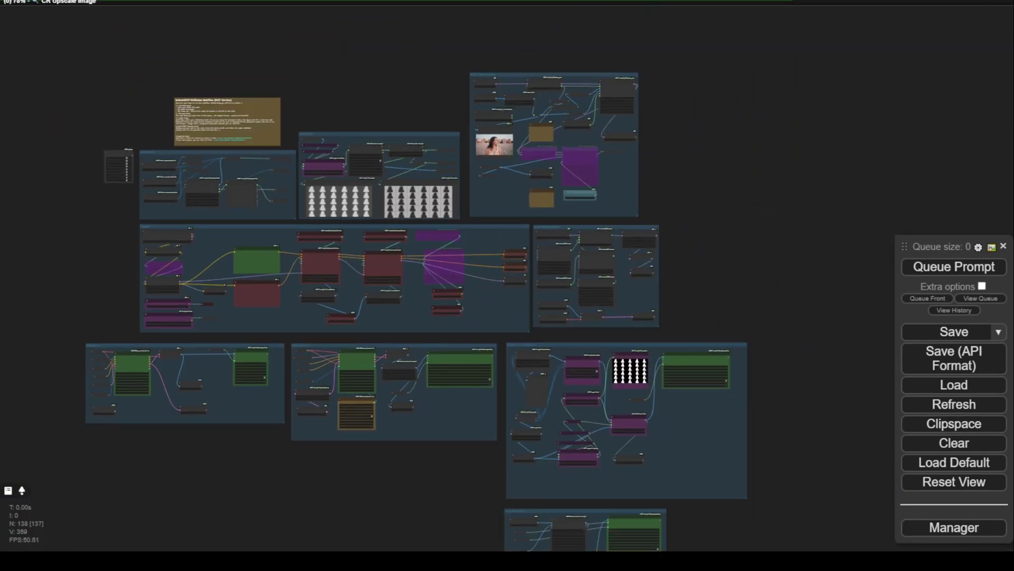
pyautogui.scroll(-5, 115, 271)
pyautogui.scroll(8, 114, 271)
pyautogui.scroll(4, 85, 270)
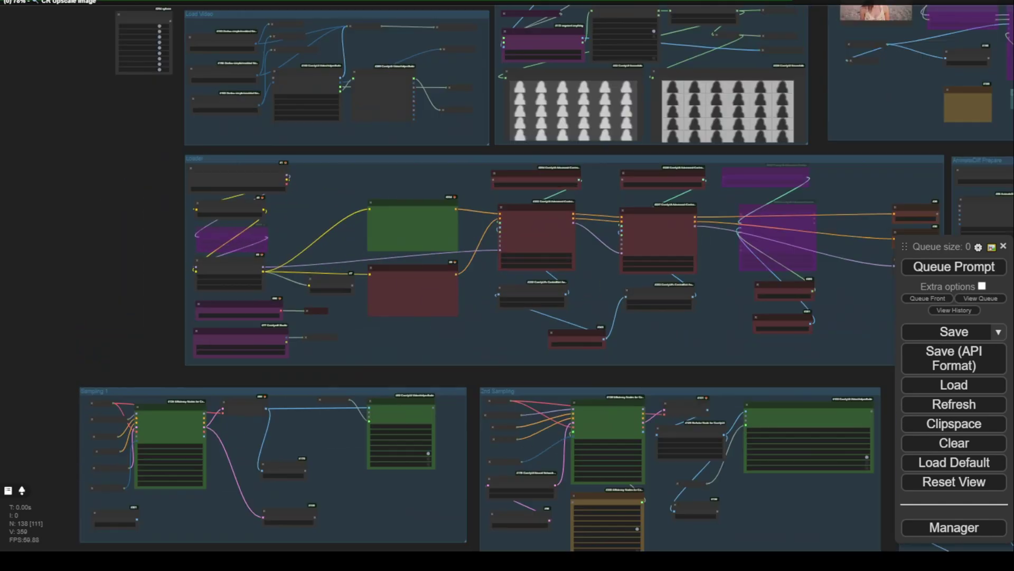
pyautogui.scroll(-1, 110, 316)
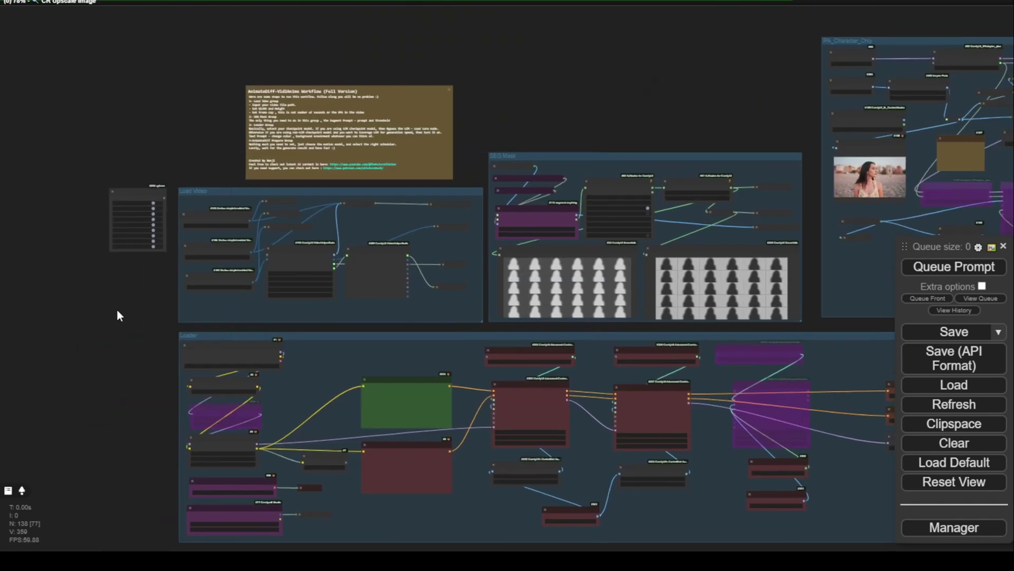
pyautogui.scroll(5, 444, 137)
pyautogui.scroll(3, 451, 148)
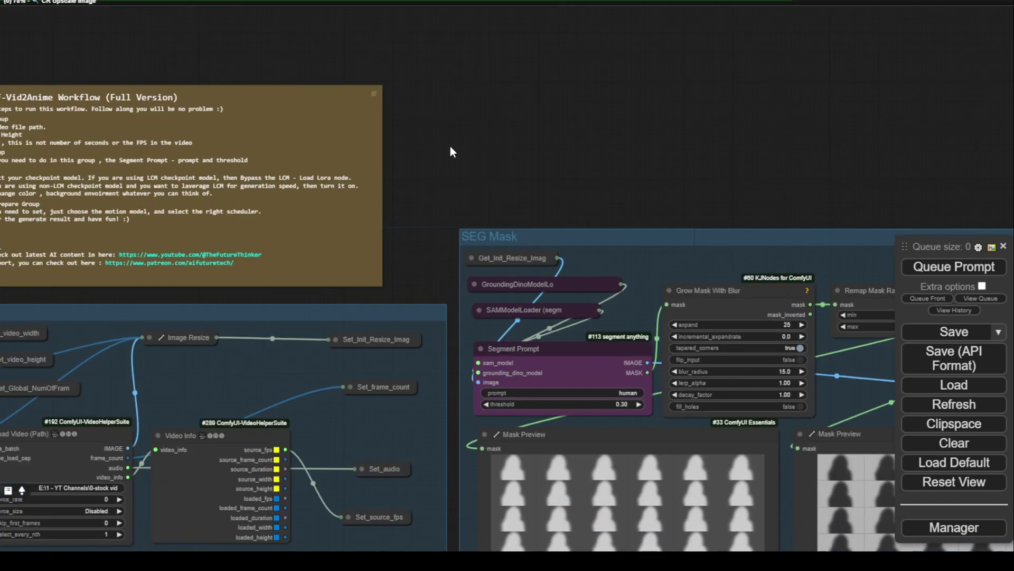
# Examine the Create Green Backdrop group's segmentation and blending nodes and the Upscale Anime group below it
pyautogui.moveTo(369, 317); pyautogui.dragTo(287, 201)
pyautogui.scroll(-3, 208, 216)
pyautogui.scroll(4, 286, 193)
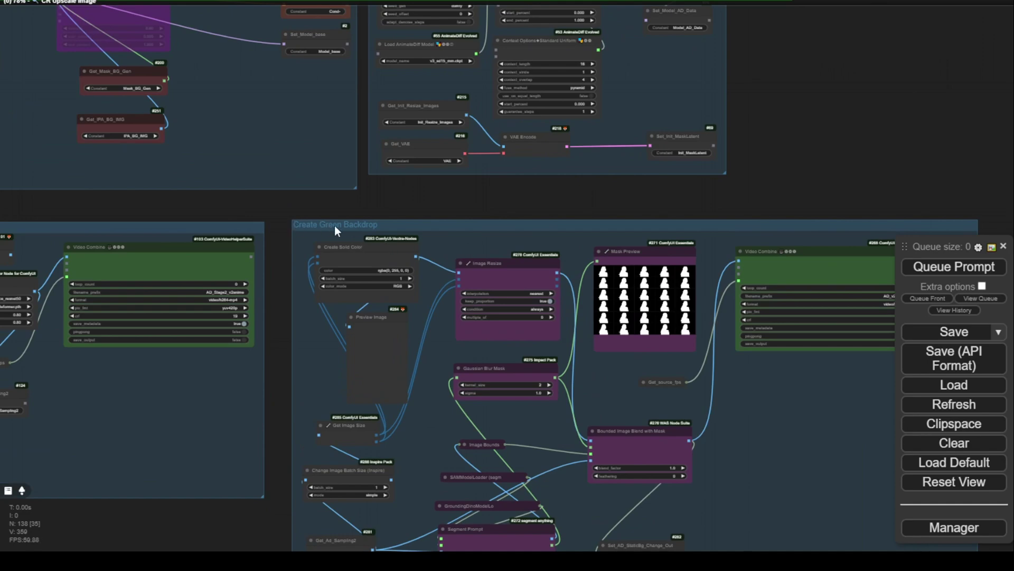
pyautogui.scroll(-2, 413, 212)
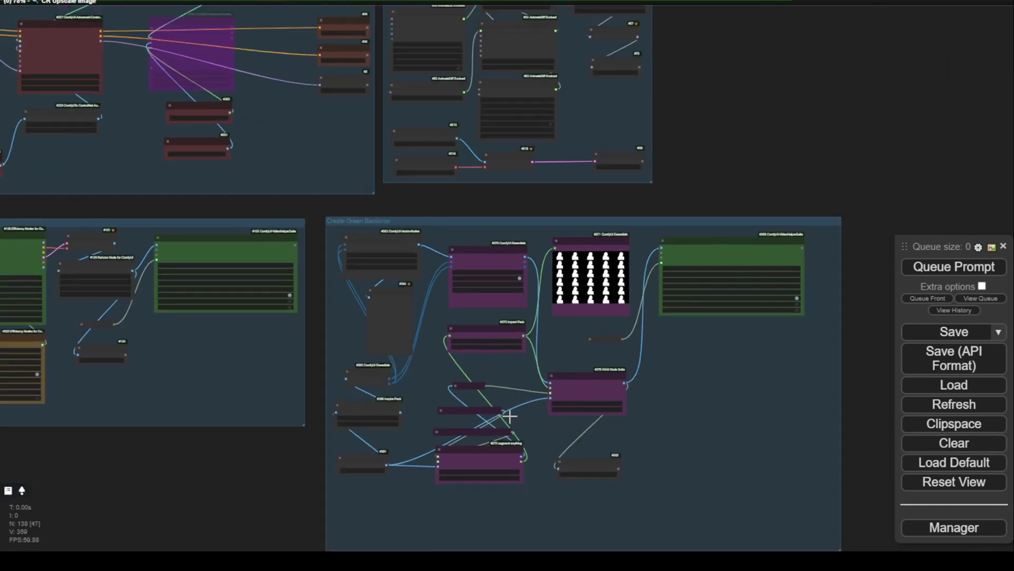
pyautogui.moveTo(242, 478); pyautogui.dragTo(401, 257)
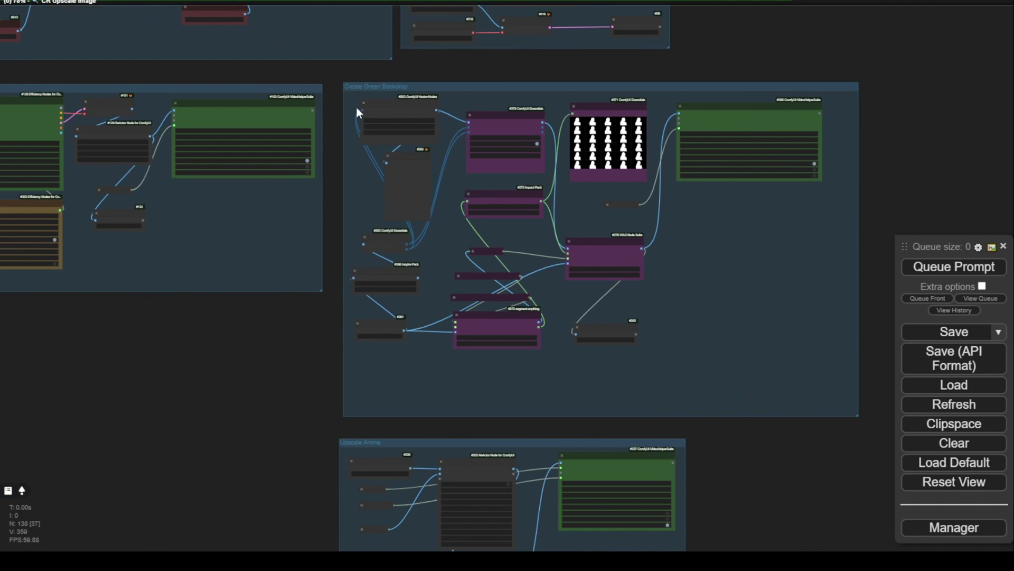
pyautogui.moveTo(180, 379); pyautogui.dragTo(162, 514)
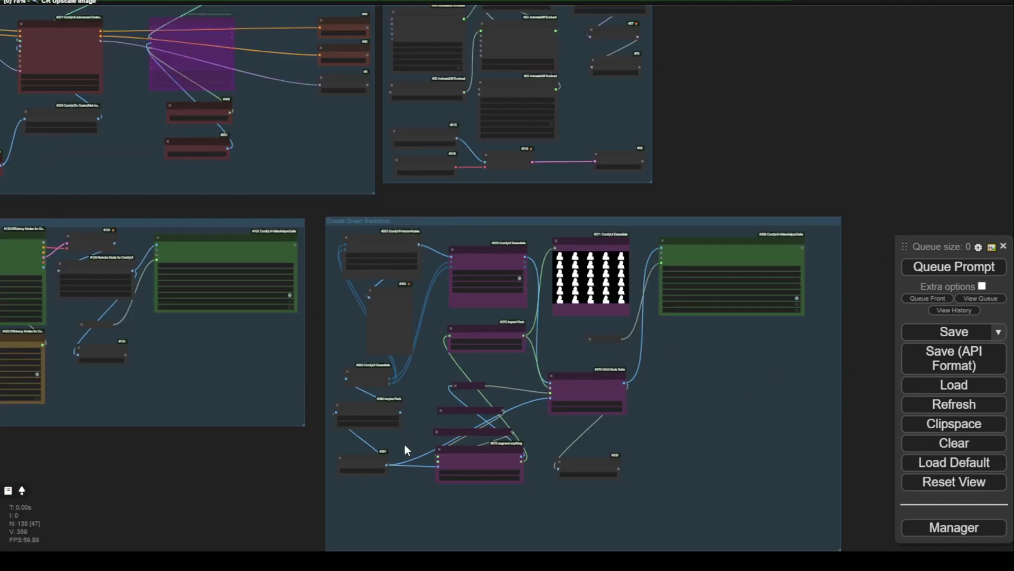
pyautogui.moveTo(265, 492); pyautogui.dragTo(388, 238)
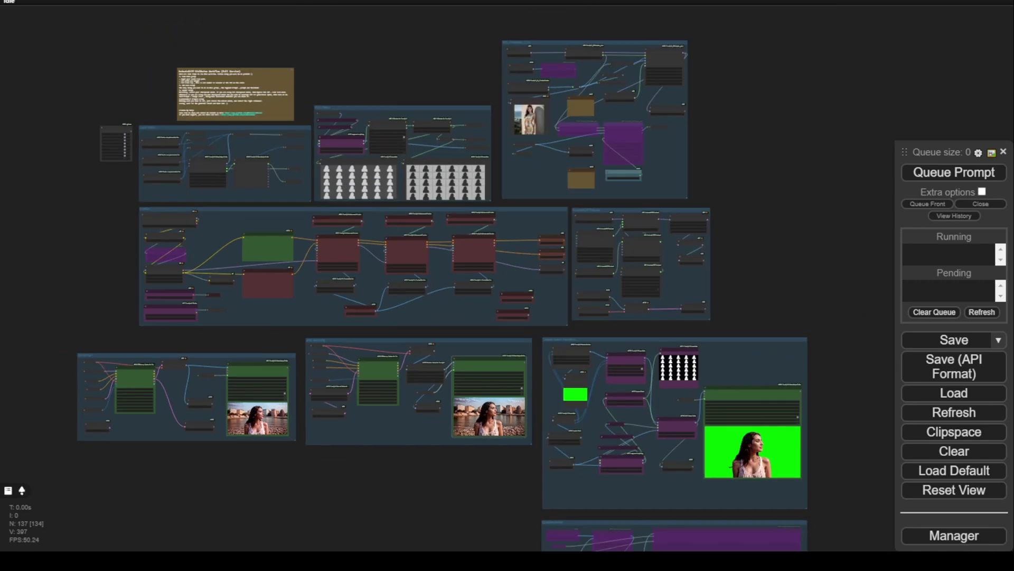
# Examine the Sampling 1 group's KSampler (Efficient) settings and the AD_Stage1_Images video preview
pyautogui.moveTo(380, 471); pyautogui.dragTo(353, 222)
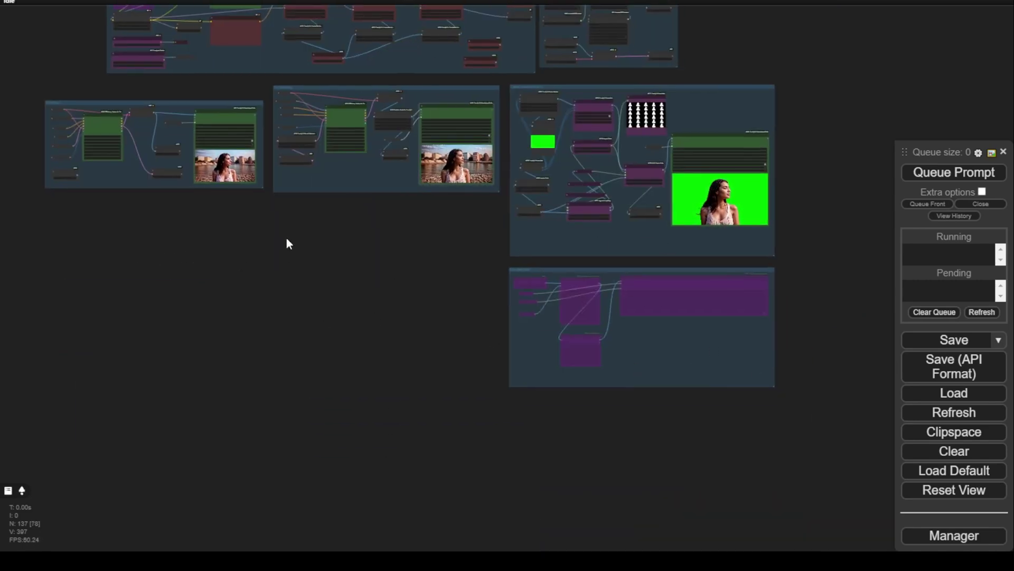
pyautogui.scroll(20, 318, 107)
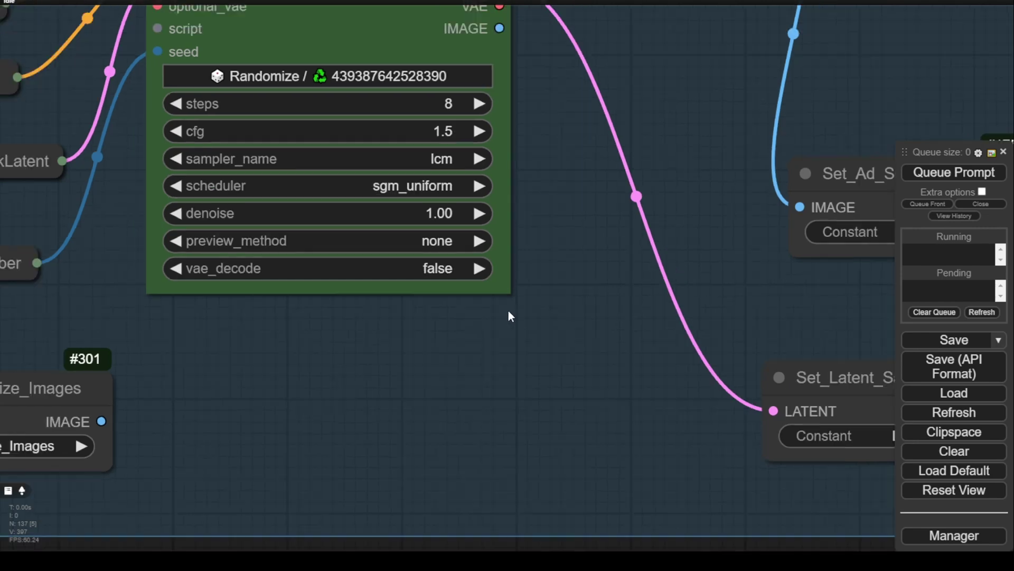
pyautogui.scroll(-9, 514, 309)
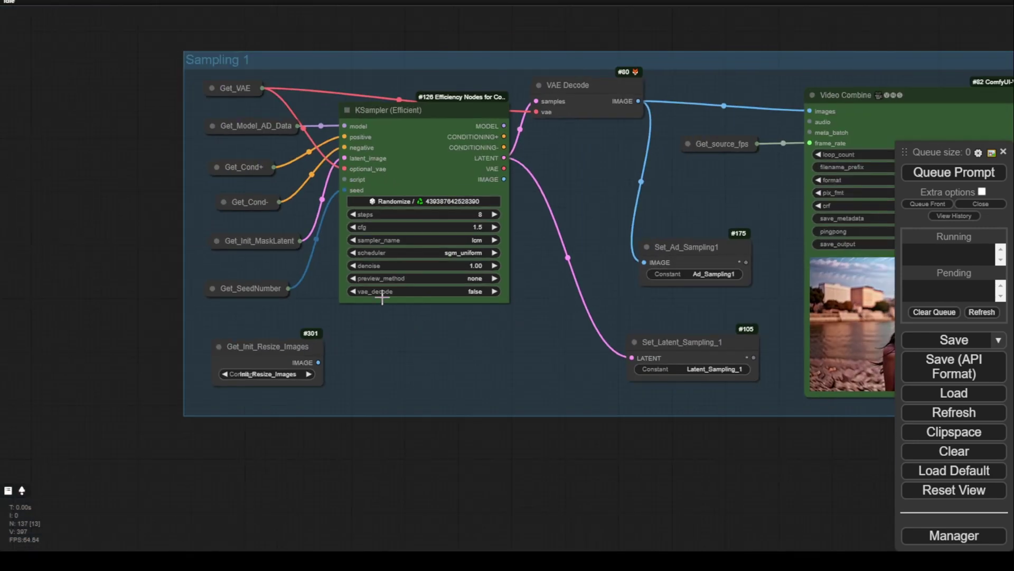
pyautogui.moveTo(649, 479); pyautogui.dragTo(410, 470)
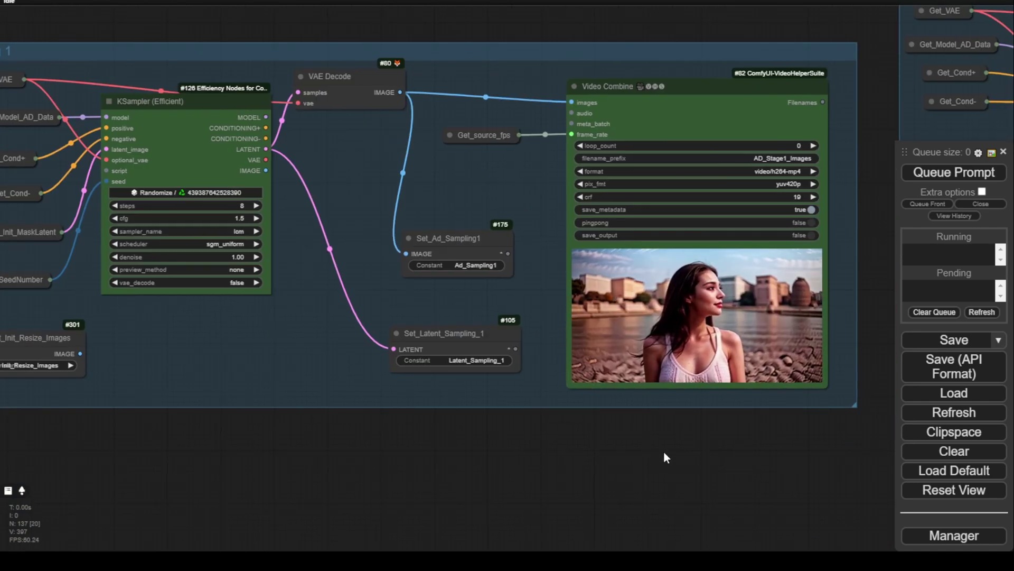
pyautogui.scroll(-1, 663, 448)
pyautogui.moveTo(696, 463); pyautogui.dragTo(520, 450)
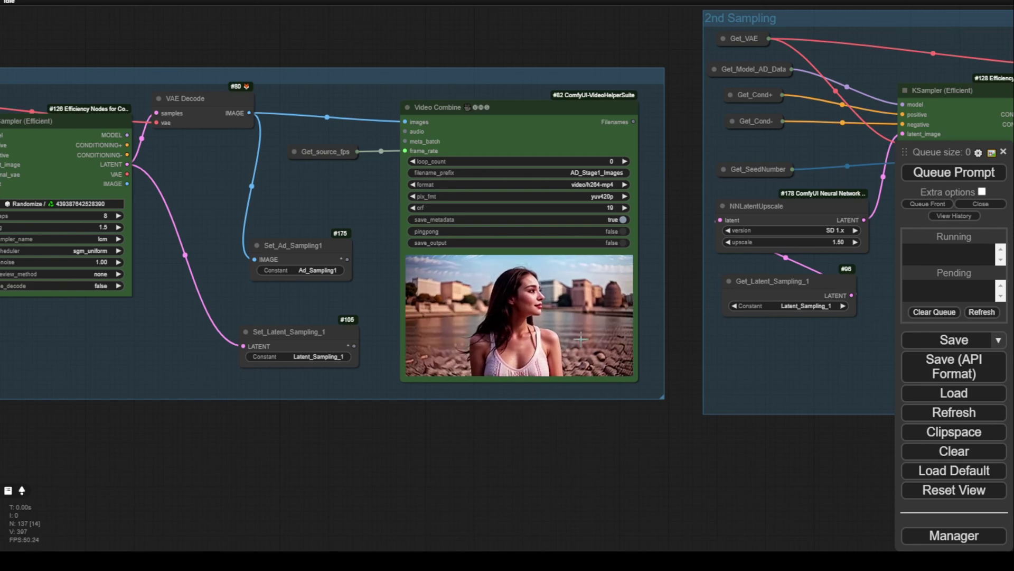
# Examine the 2nd Sampling group's latent upscale, KSampler and face restore settings, and compare its AD_Stage2_v2anime preview with Sampling 1
pyautogui.scroll(-5, 597, 397)
pyautogui.moveTo(508, 498); pyautogui.dragTo(180, 490)
pyautogui.scroll(-1, 376, 430)
pyautogui.scroll(4, 500, 451)
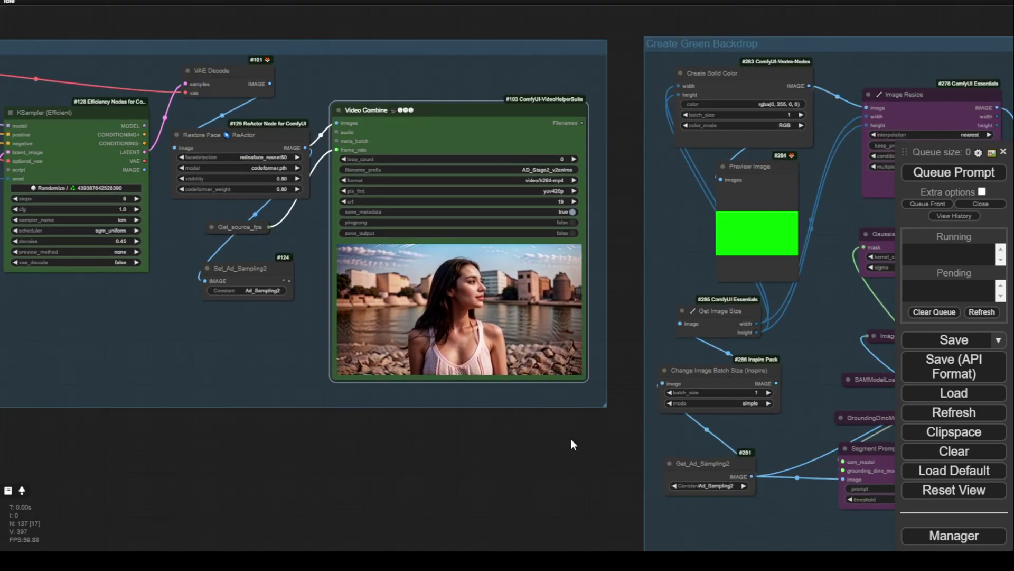
pyautogui.moveTo(245, 501); pyautogui.dragTo(477, 521)
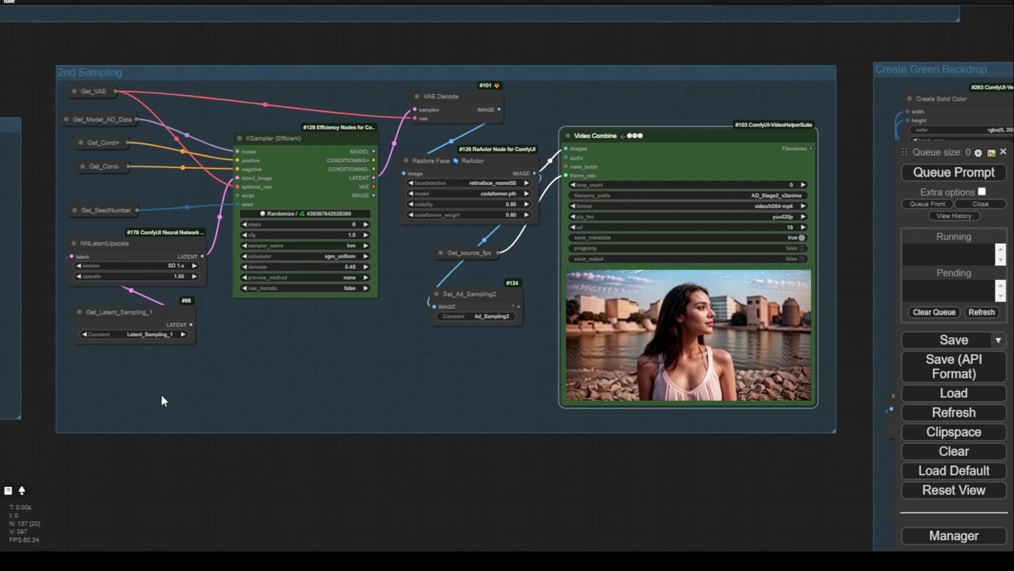
pyautogui.moveTo(37, 375); pyautogui.dragTo(125, 410)
pyautogui.scroll(5, 263, 274)
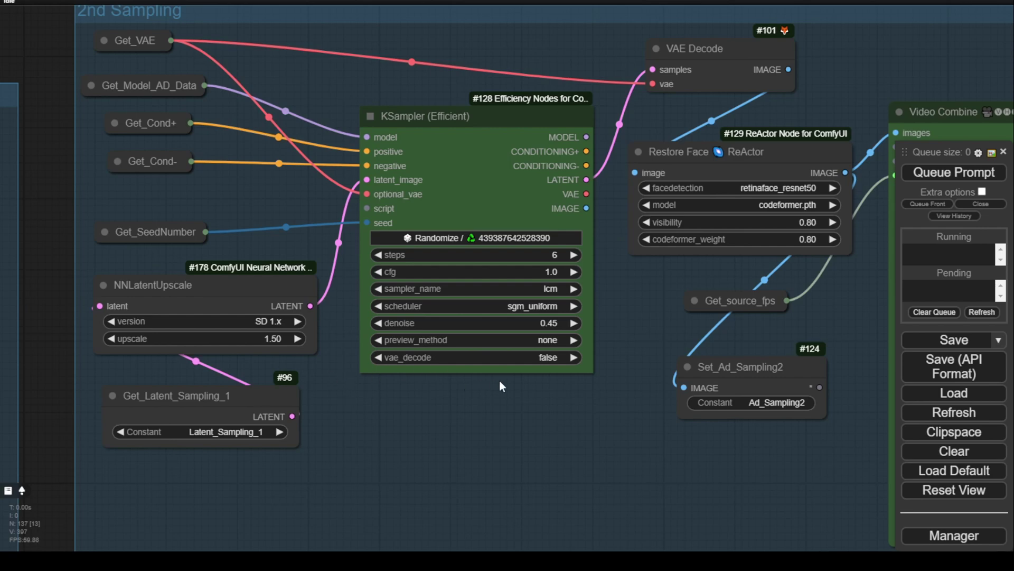
pyautogui.scroll(-6, 572, 411)
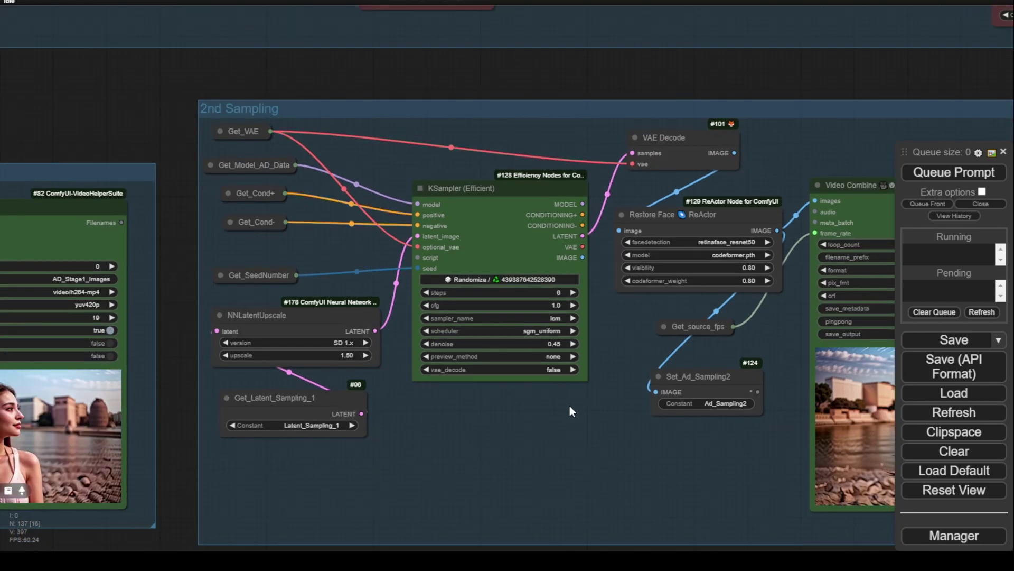
pyautogui.moveTo(254, 519); pyautogui.dragTo(413, 354)
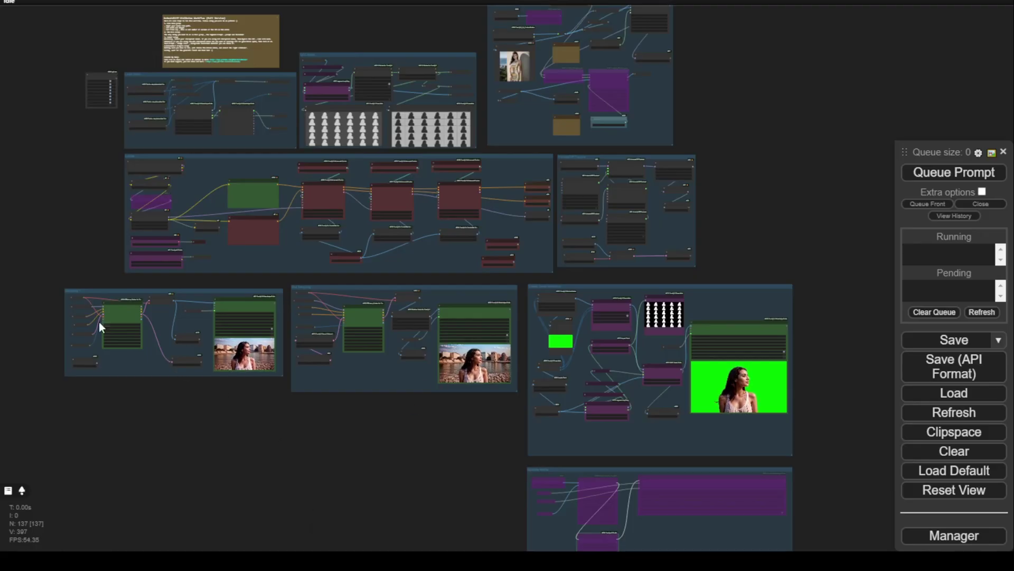
pyautogui.scroll(11, 334, 449)
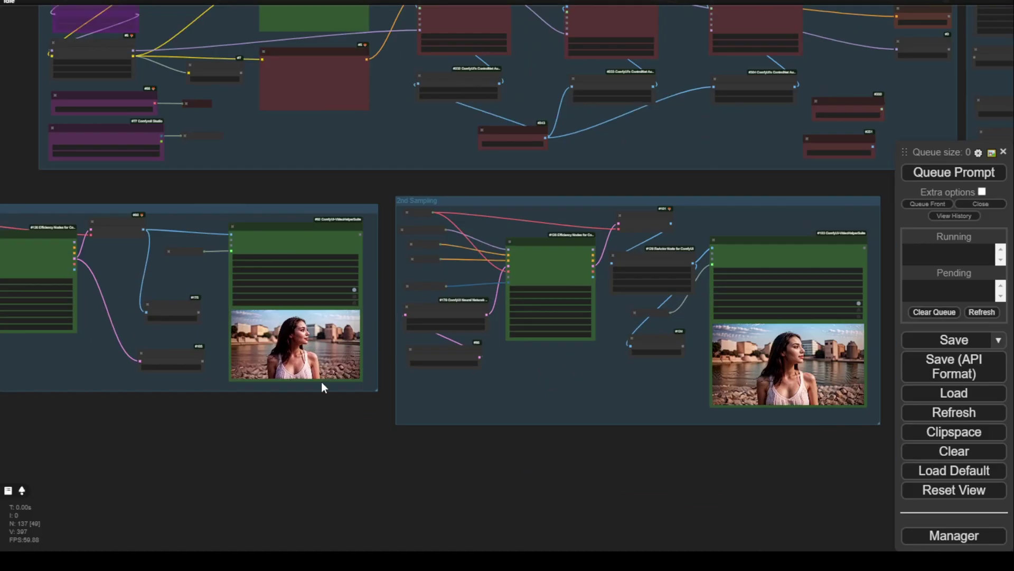
# Examine the Loader group's settings and the available checkpoints in the Load Checkpoint node, and look over the sampling groups again
pyautogui.scroll(-5, 190, 167)
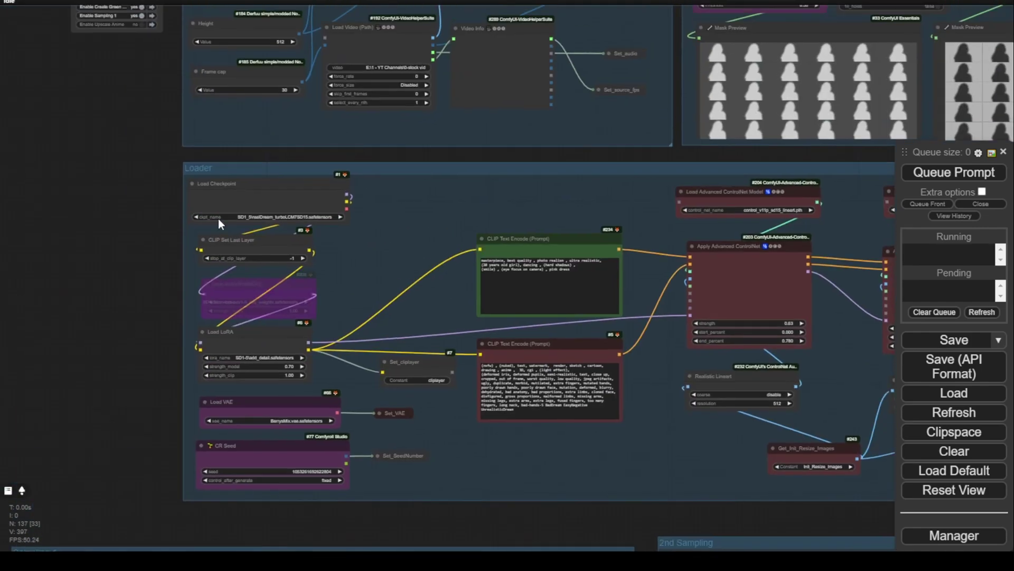
pyautogui.scroll(8, 231, 253)
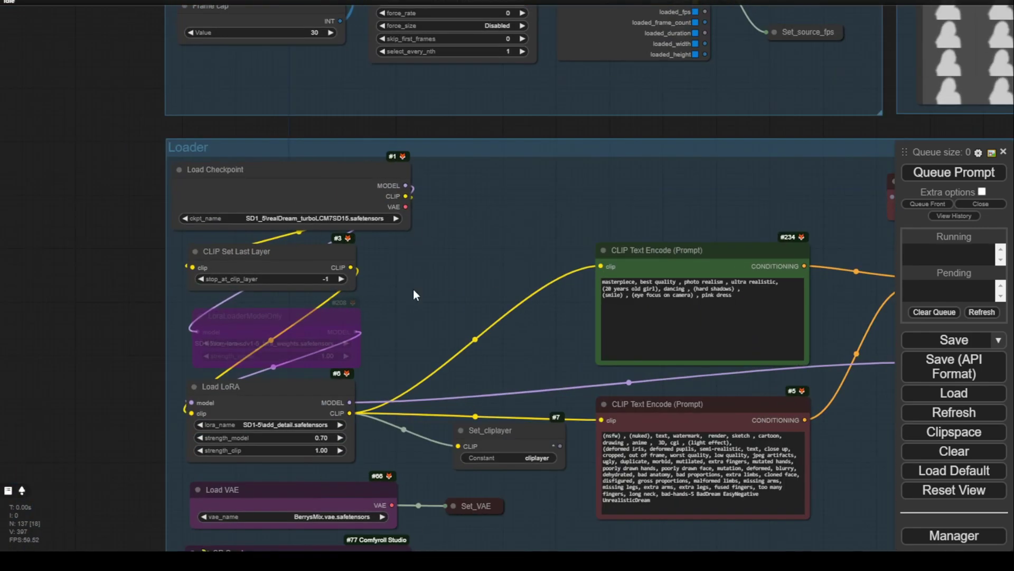
pyautogui.scroll(3, 413, 289)
pyautogui.click(239, 197)
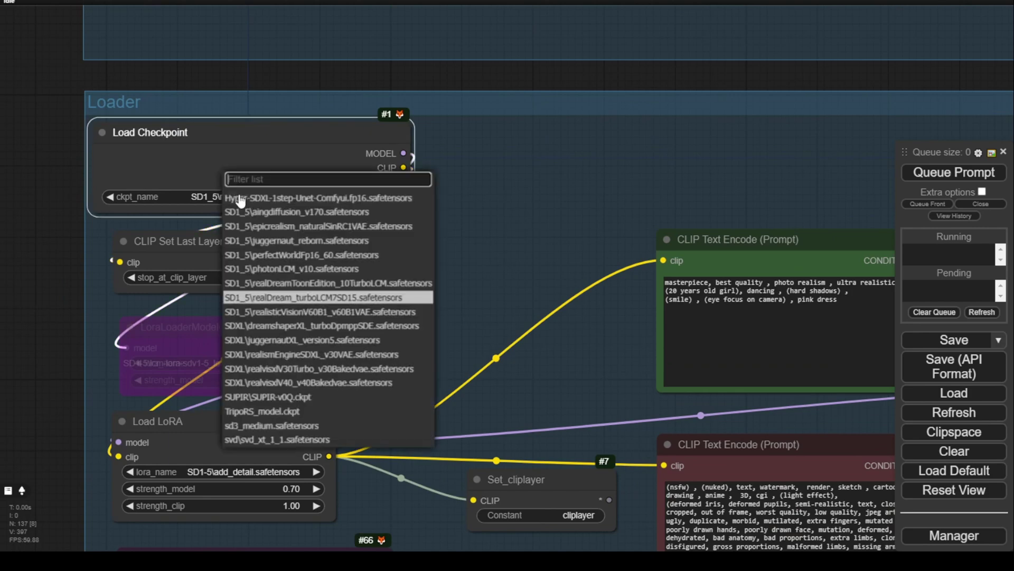
pyautogui.scroll(-10, 732, 389)
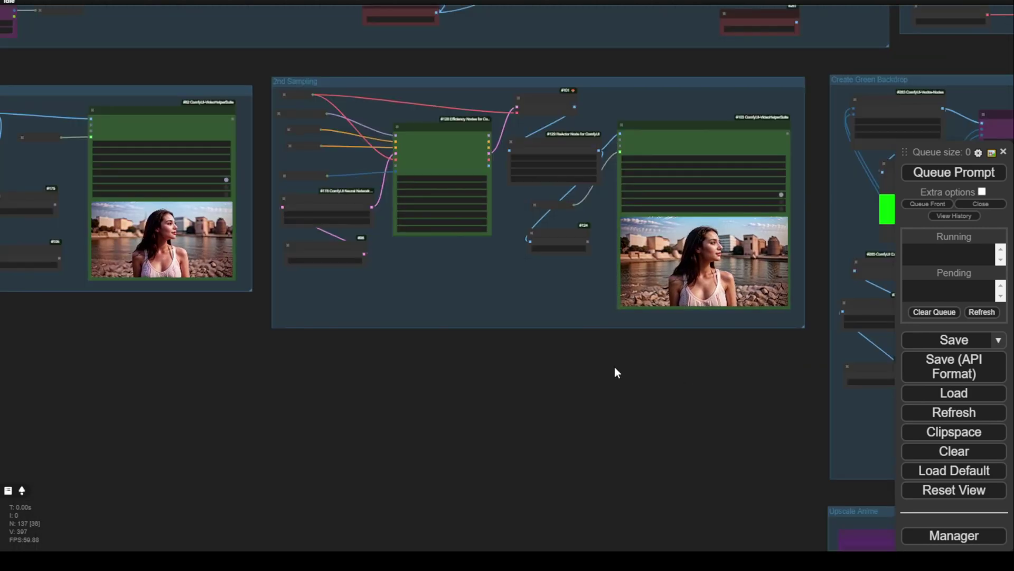
pyautogui.scroll(-2, 613, 370)
pyautogui.scroll(-2, 611, 368)
pyautogui.moveTo(619, 354); pyautogui.dragTo(541, 420)
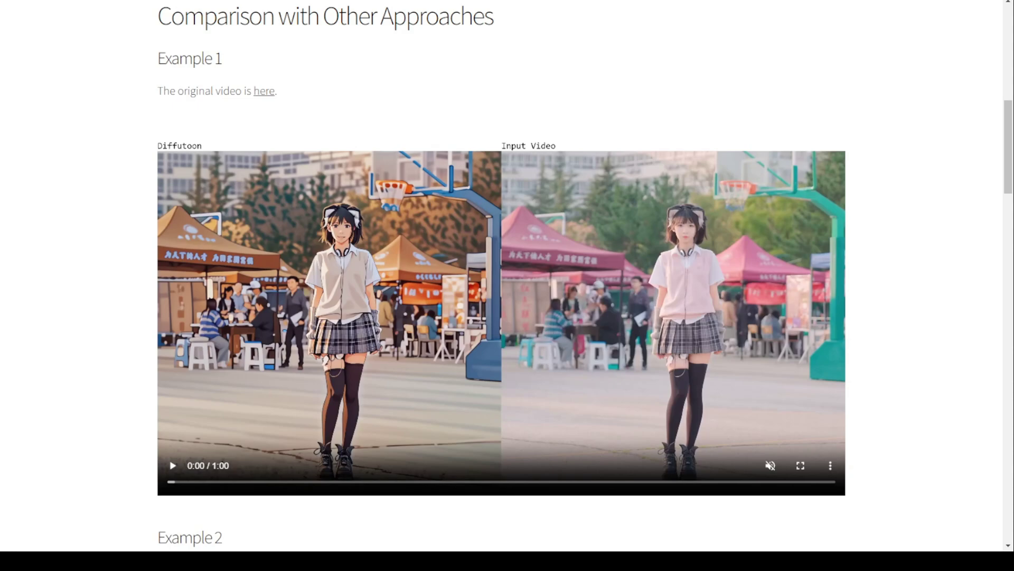
# Switch to the Diffutoon project page and look through its example videos comparing Diffutoon with other approaches
pyautogui.scroll(-7, 720, 329)
pyautogui.scroll(-2, 680, 290)
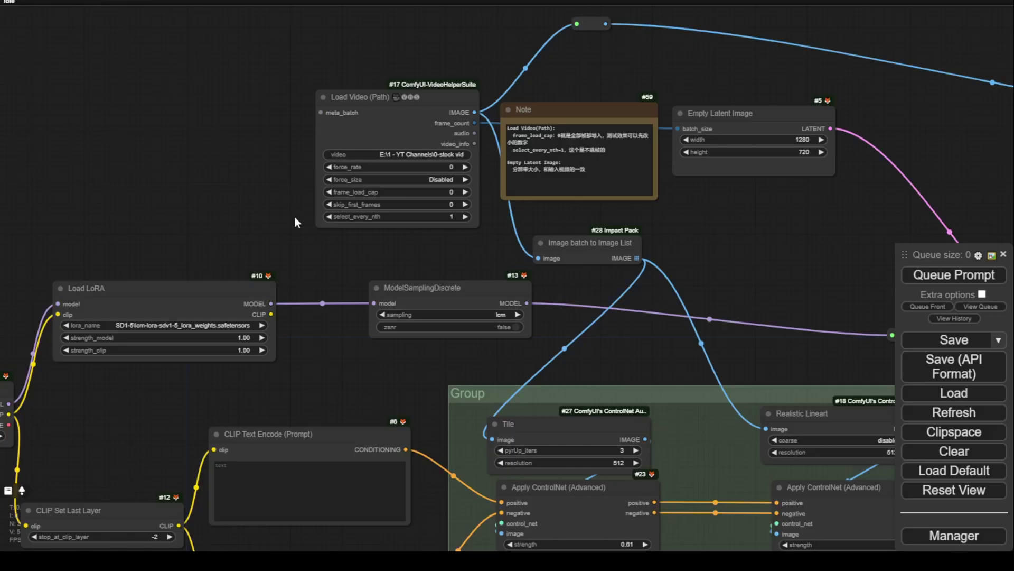
pyautogui.scroll(-3, 295, 222)
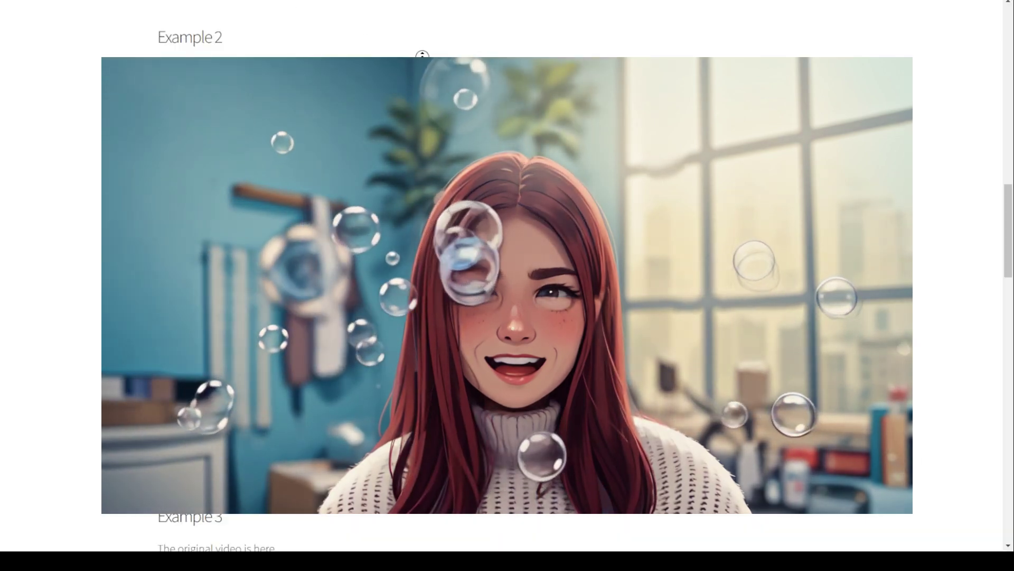
pyautogui.scroll(20, 422, 54)
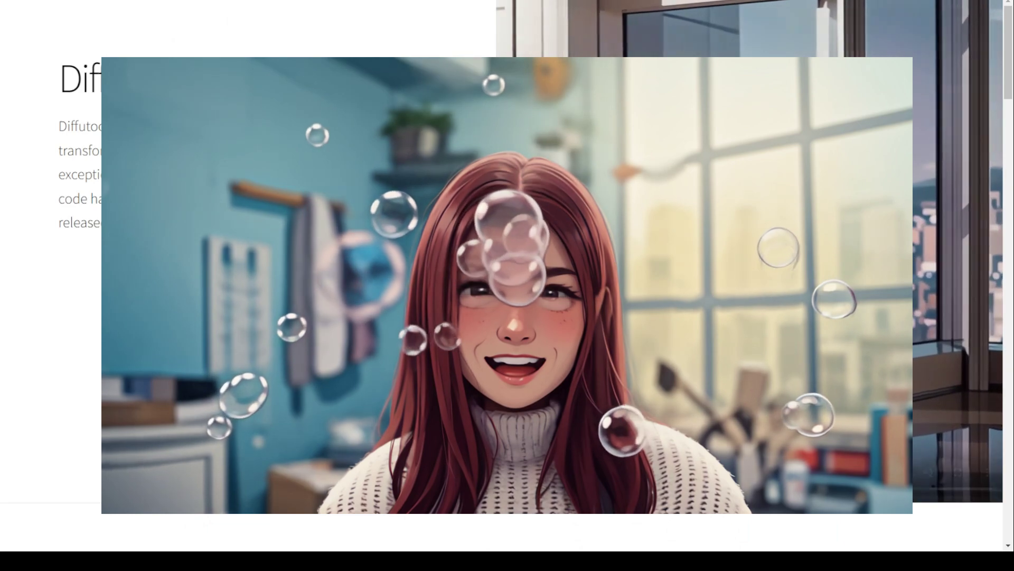